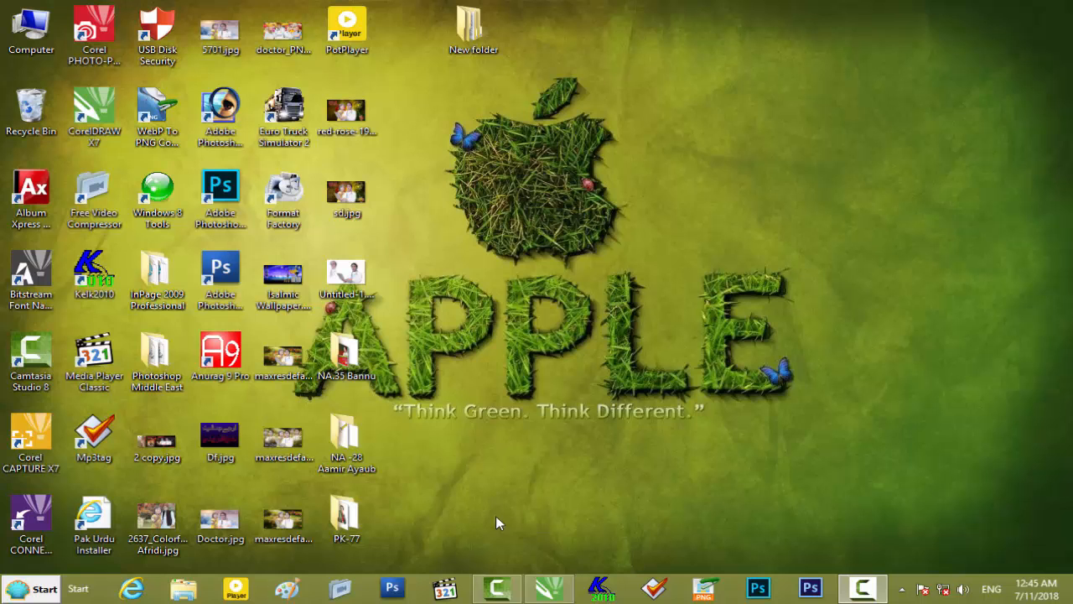
View the reference banner DfyZZnQWsAAJWvH.jpg in the PK-77 folder, and place it on the CorelDRAW page
double_click(349, 521)
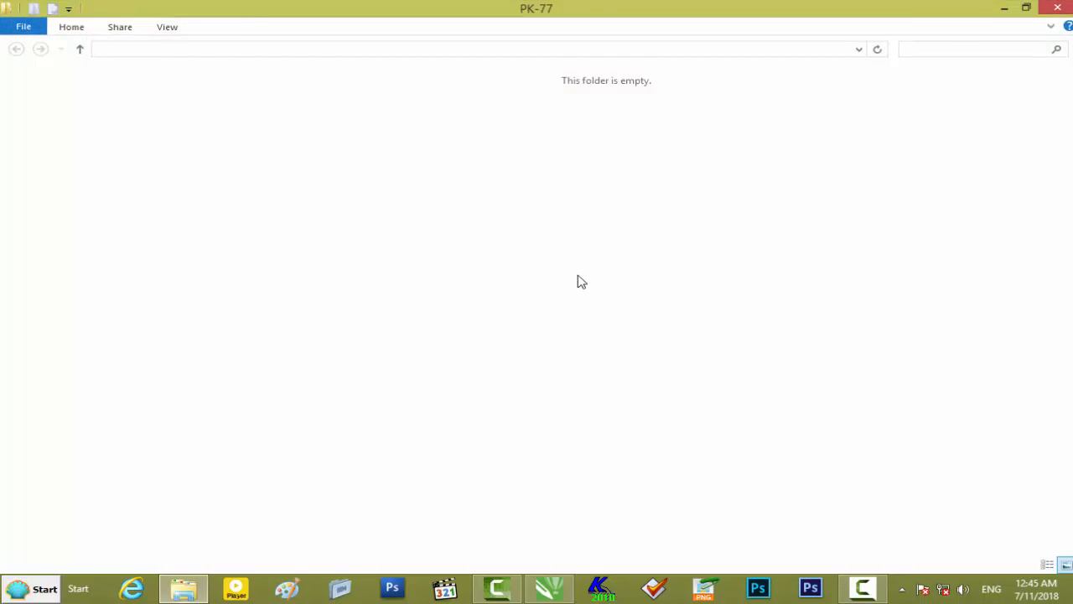
double_click(285, 135)
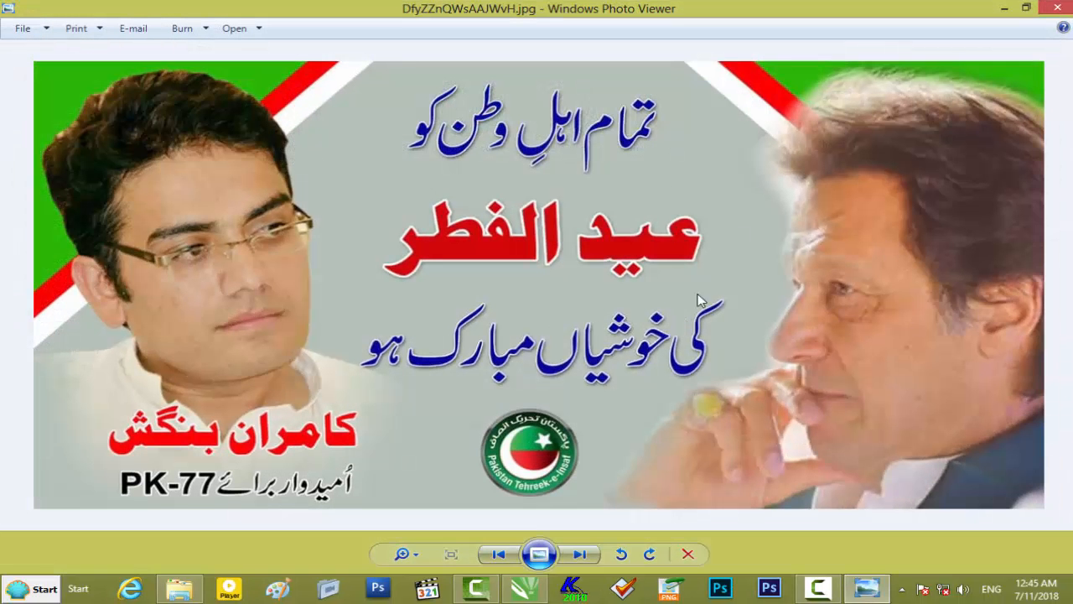
left_click(1061, 12)
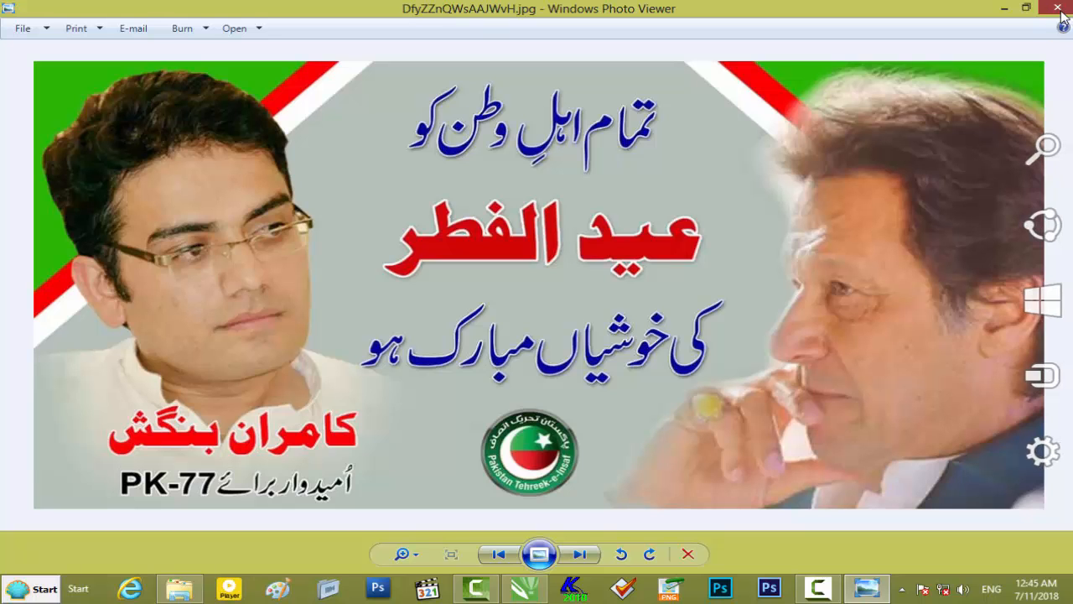
left_click_drag(289, 124, 483, 243)
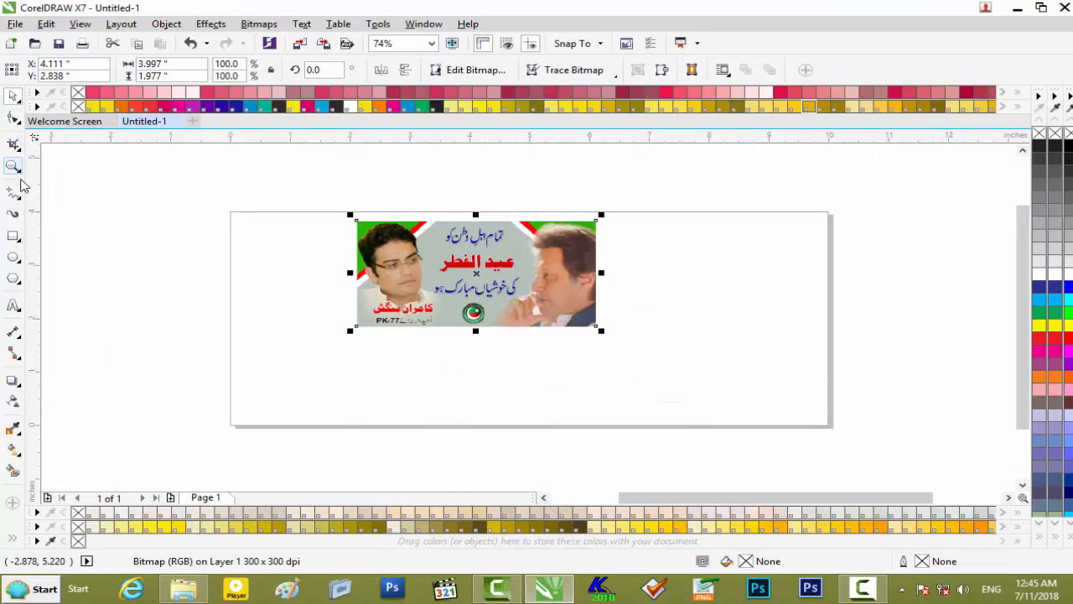
Draw a rectangle about 4 x 1.98 inches over the banner image and move it directly below the image
left_click(14, 237)
left_click_drag(357, 220, 598, 328)
left_click(14, 98)
left_click_drag(511, 284, 508, 385)
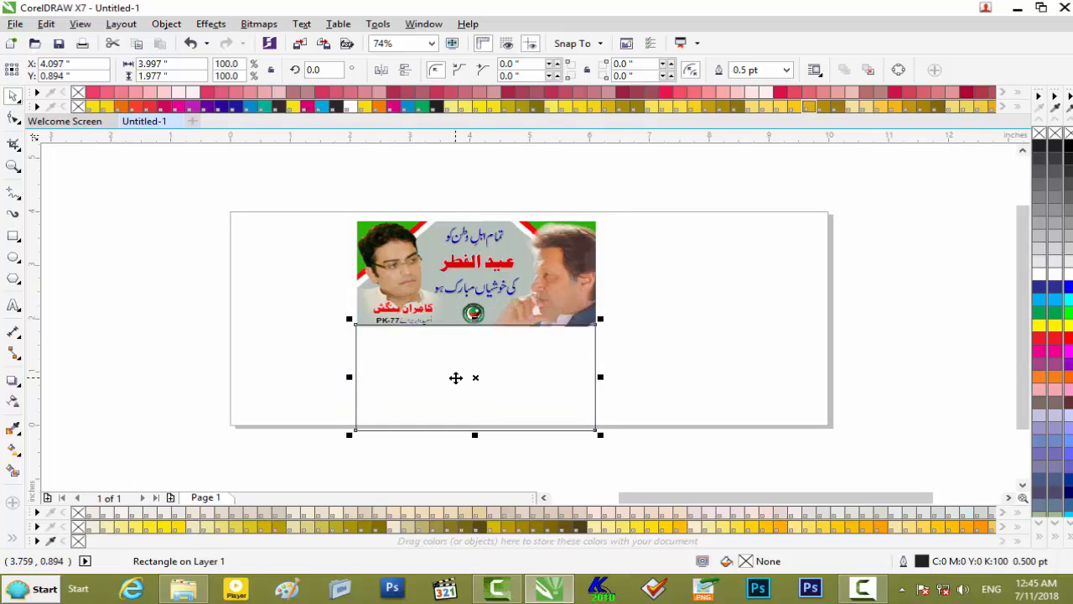
Draw a second rectangle about 2.73 x 1.86 inches overlapping the lower-left part of the banner image
left_click(12, 236)
left_click_drag(276, 277, 440, 378)
left_click(16, 101)
Rotate the second rectangle about 34.9 degrees, enlarge it to about 127.8%, and position it diagonally across the empty frame's left corner
left_click(355, 326)
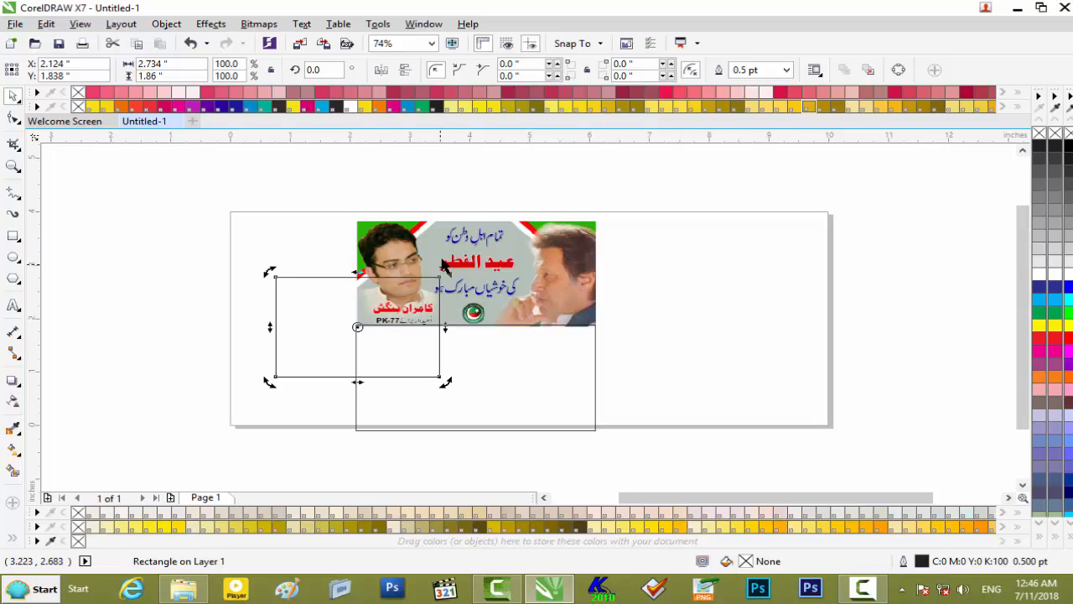
left_click_drag(445, 269, 407, 206)
left_click_drag(385, 344, 409, 337)
left_click_drag(483, 235, 550, 212)
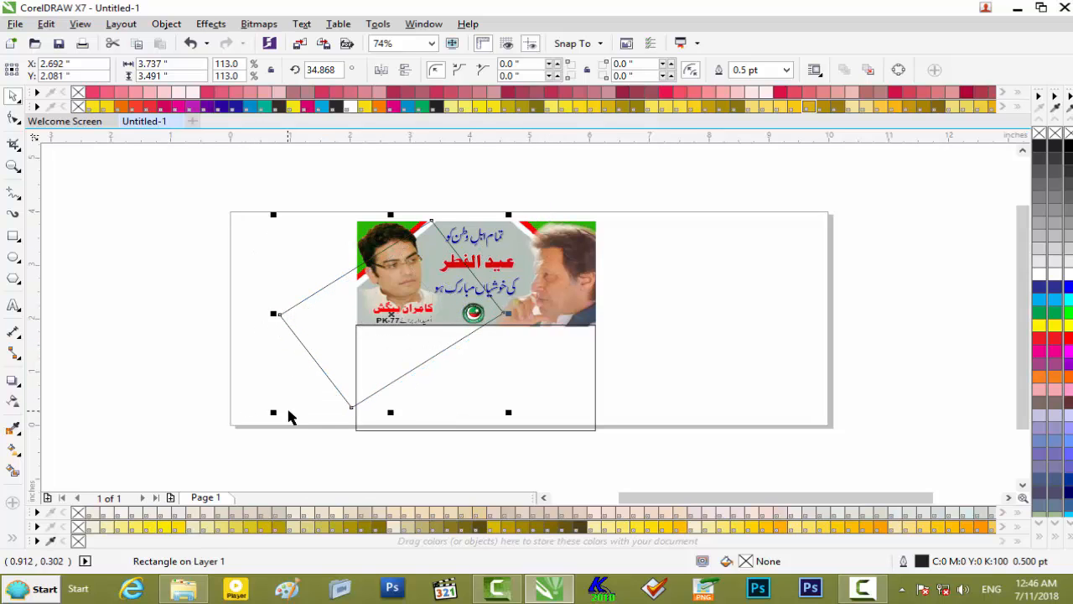
left_click_drag(272, 411, 243, 436)
left_click_drag(408, 364, 385, 333)
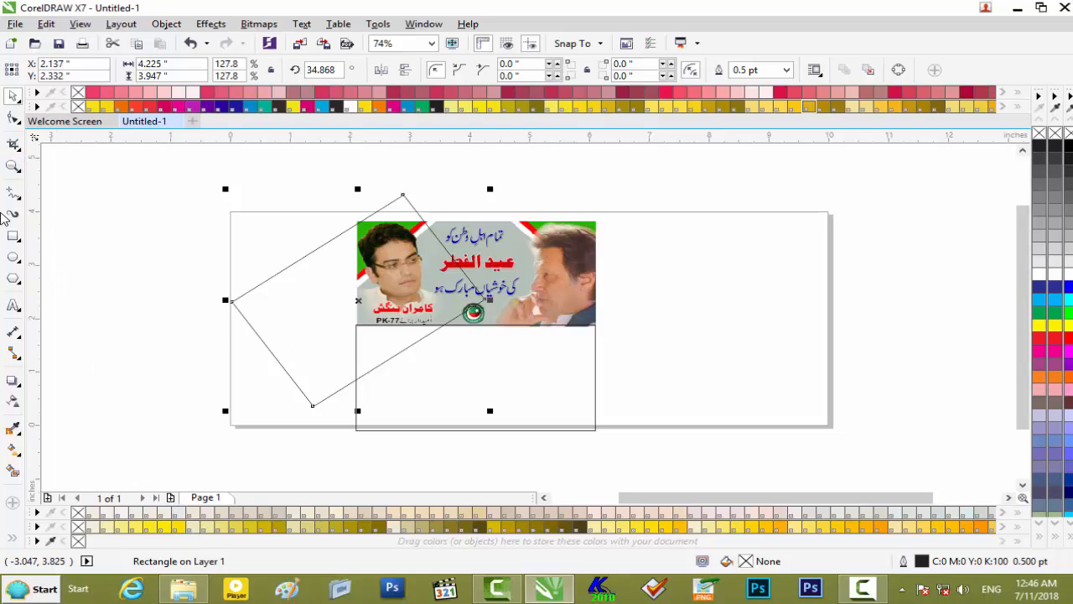
Sample the banner's green and red into the document palette, and fill the rotated rectangle green with no outline
left_click(50, 541)
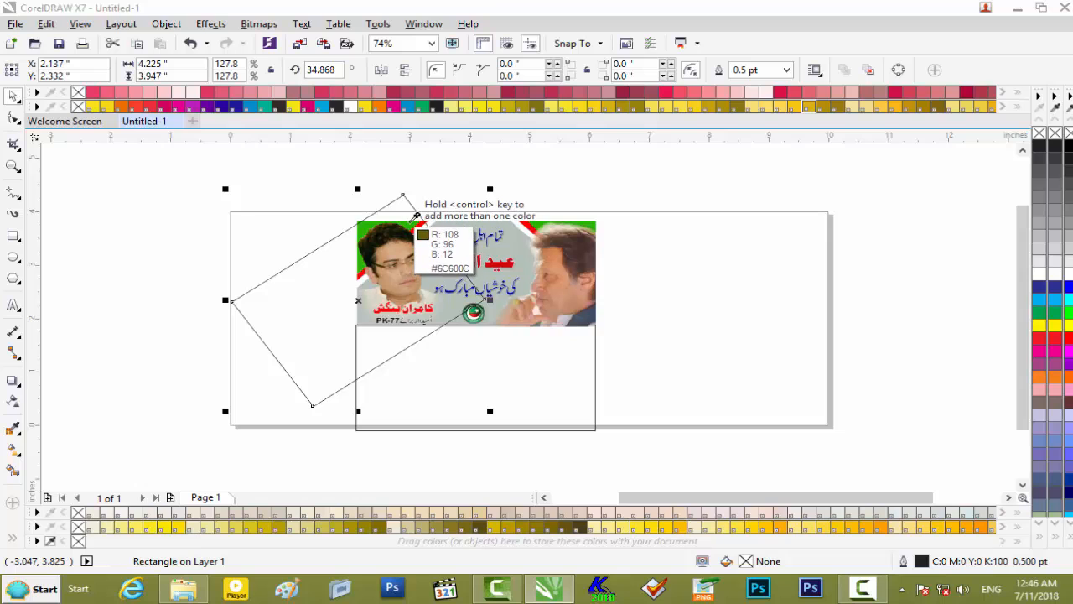
left_click(416, 217)
left_click(50, 542)
left_click(417, 232)
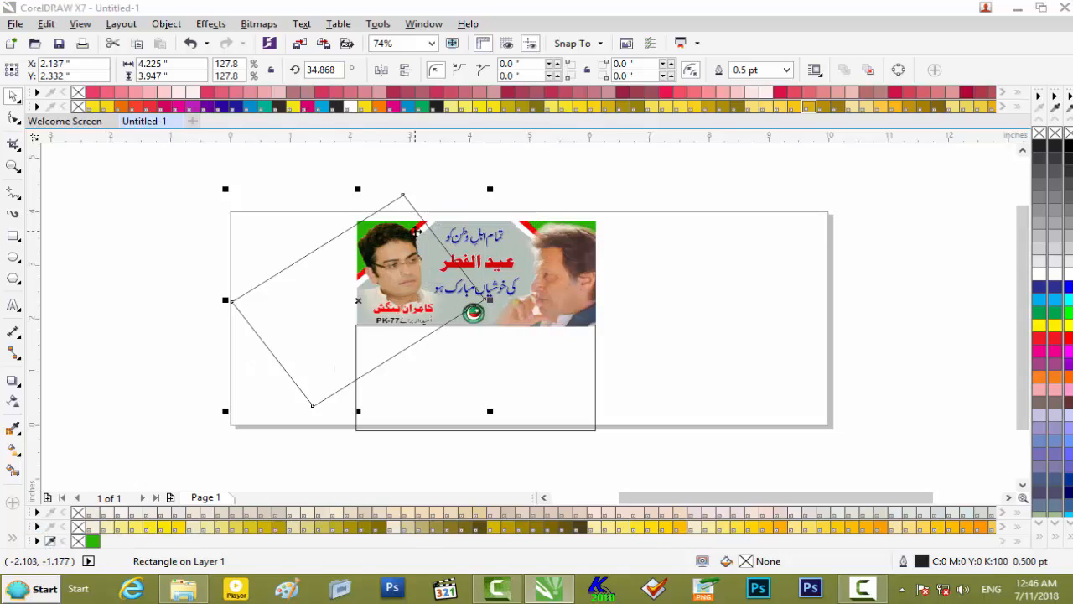
left_click(96, 542)
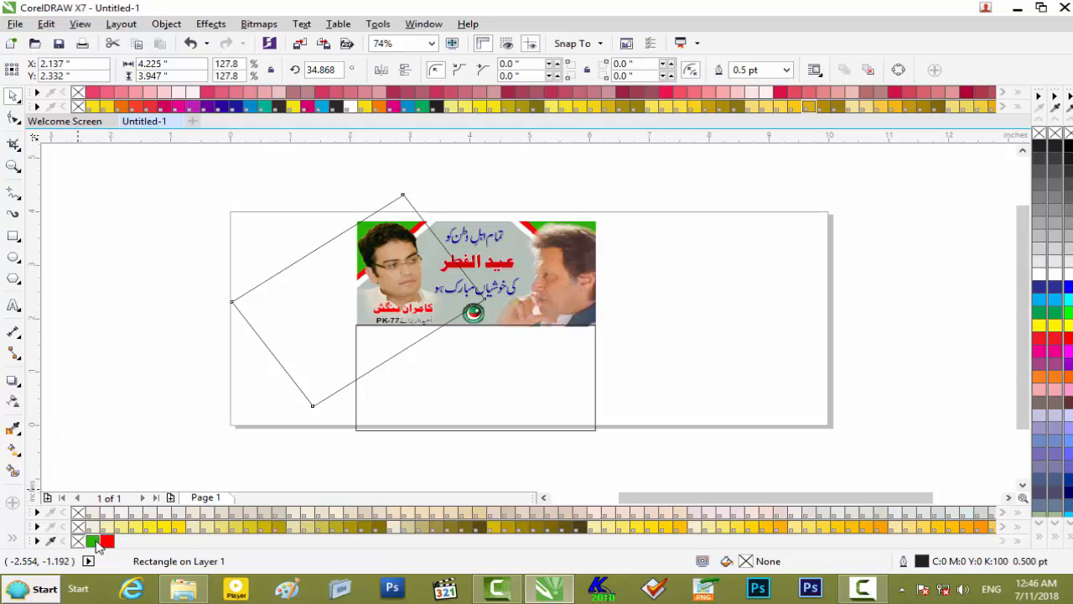
right_click(1043, 135)
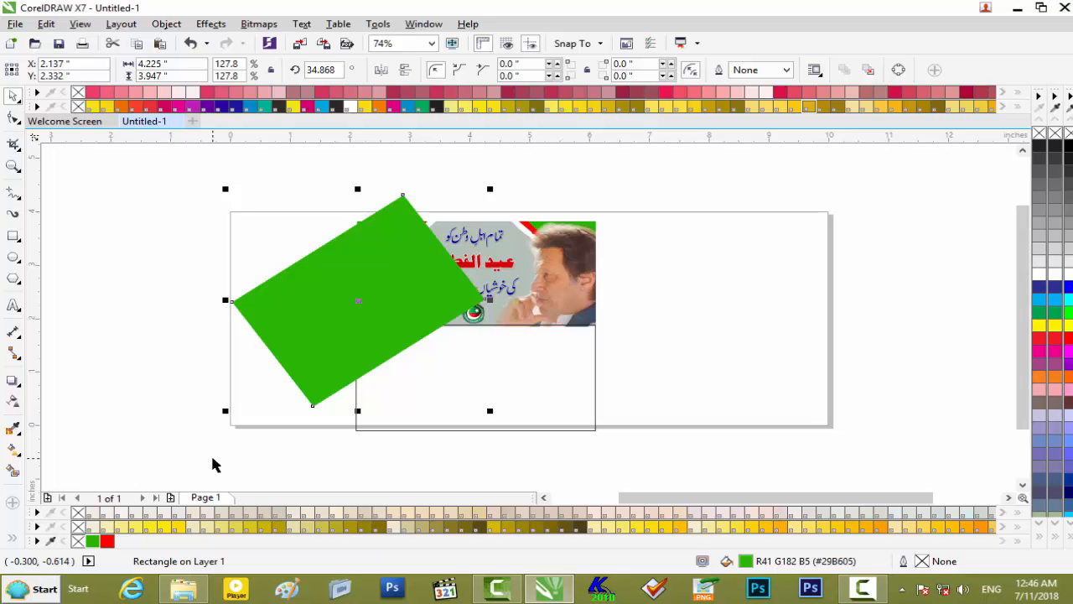
Make a red copy of the rotated rectangle and offset it behind the green one as a stripe along the lower-right edge
left_click(107, 541)
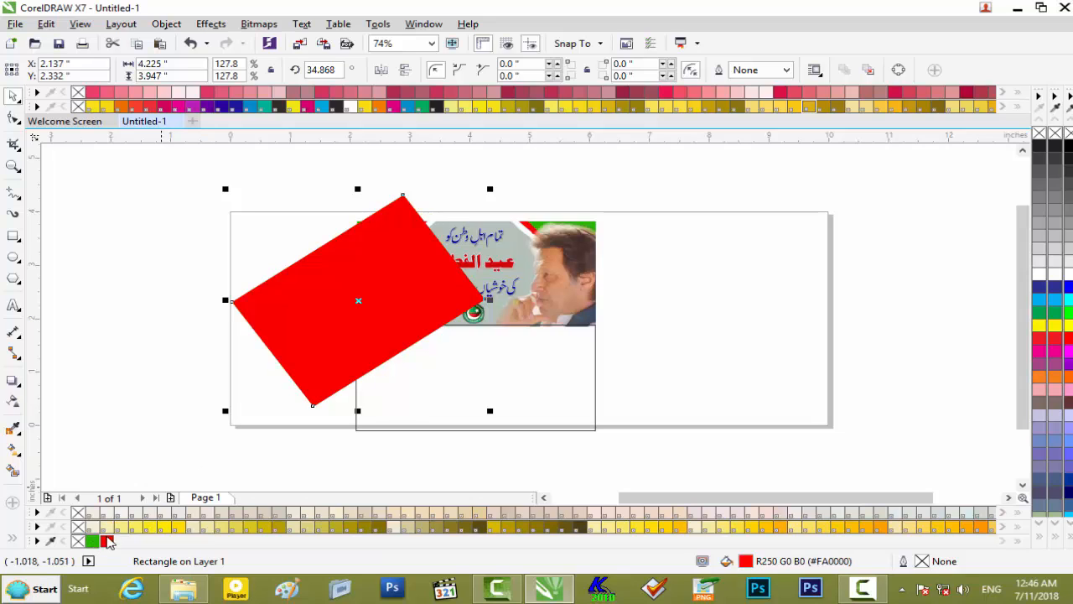
left_click_drag(337, 316, 334, 312)
key("ctrl+Page_Down")
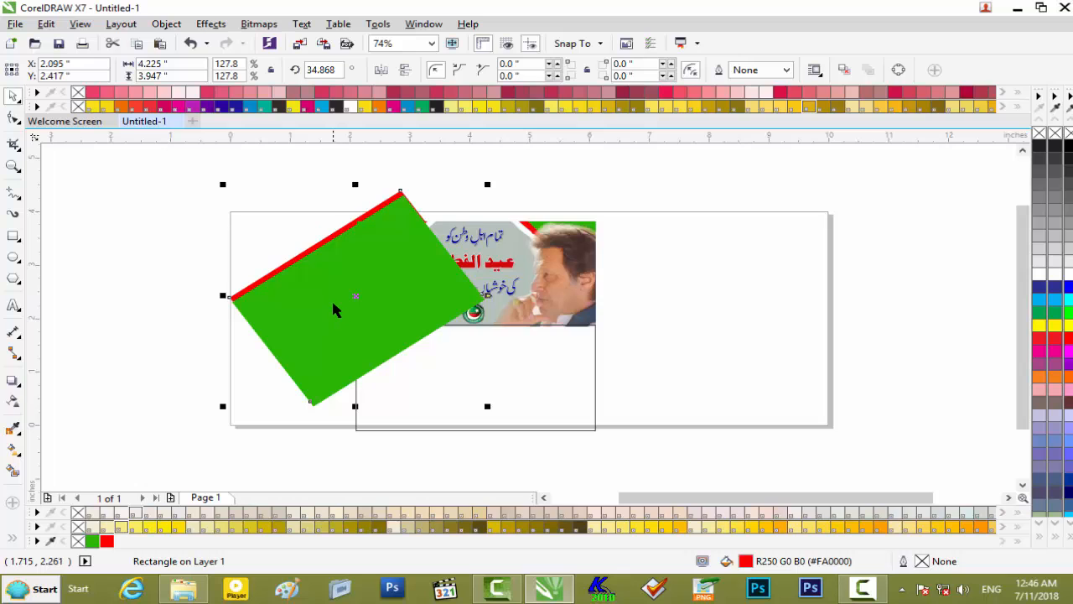
key("Down")
key("Down")
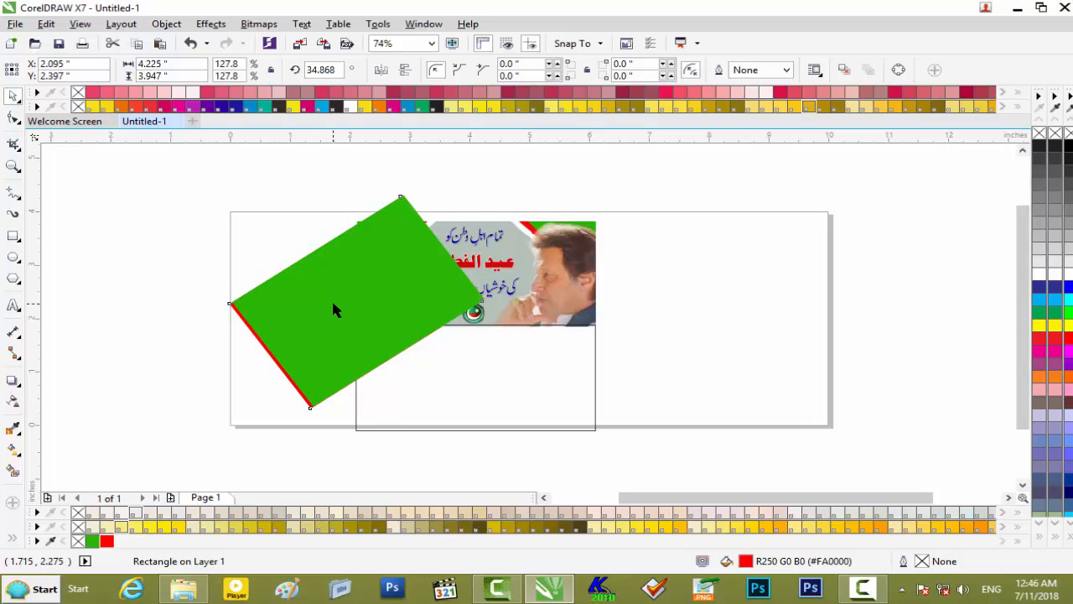
key("Right")
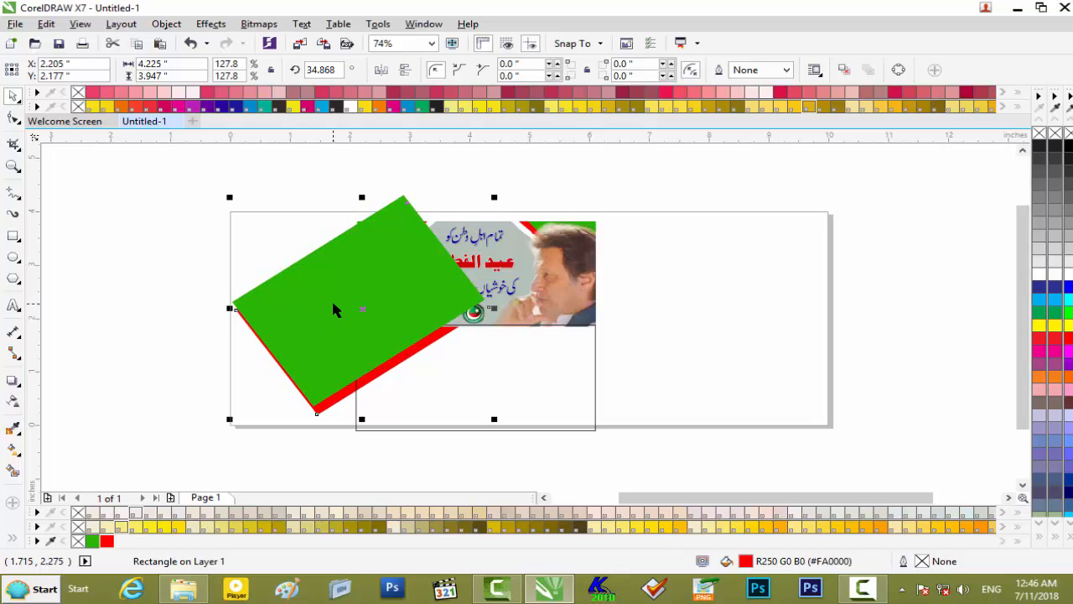
key("Up")
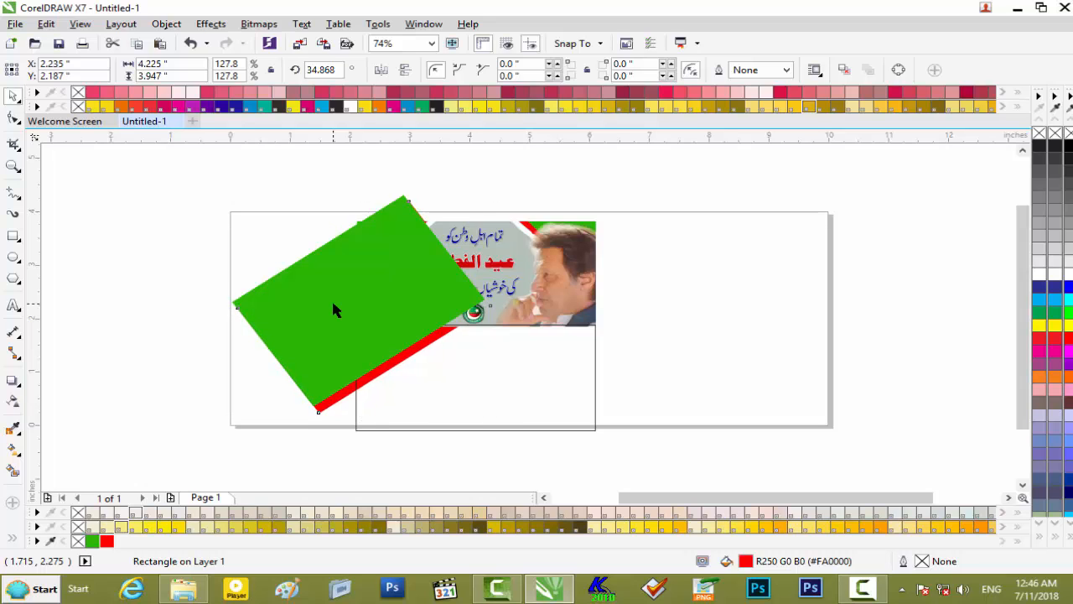
key("Down")
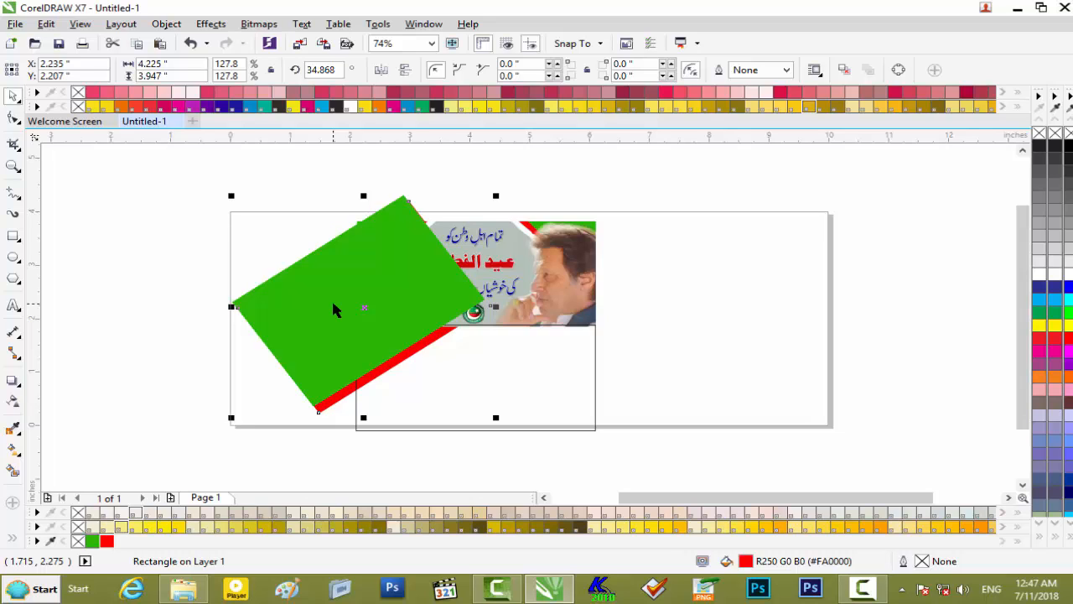
Duplicate the red rectangle in front of the others, fill the copy white, and nudge it upward to about Y 2.537 inches
key("shift+Page_Up")
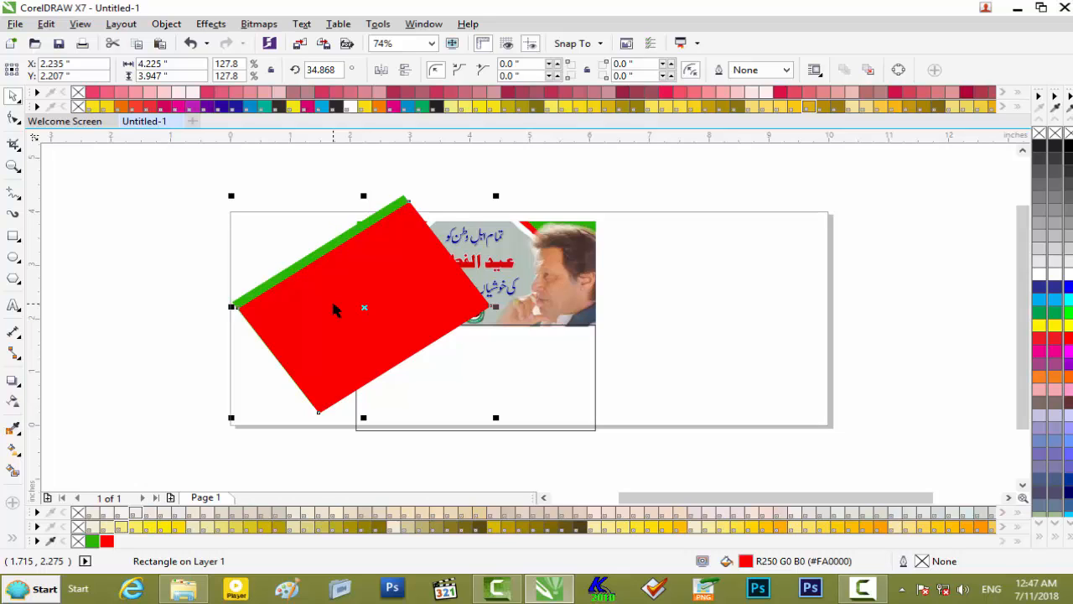
key("ctrl+z")
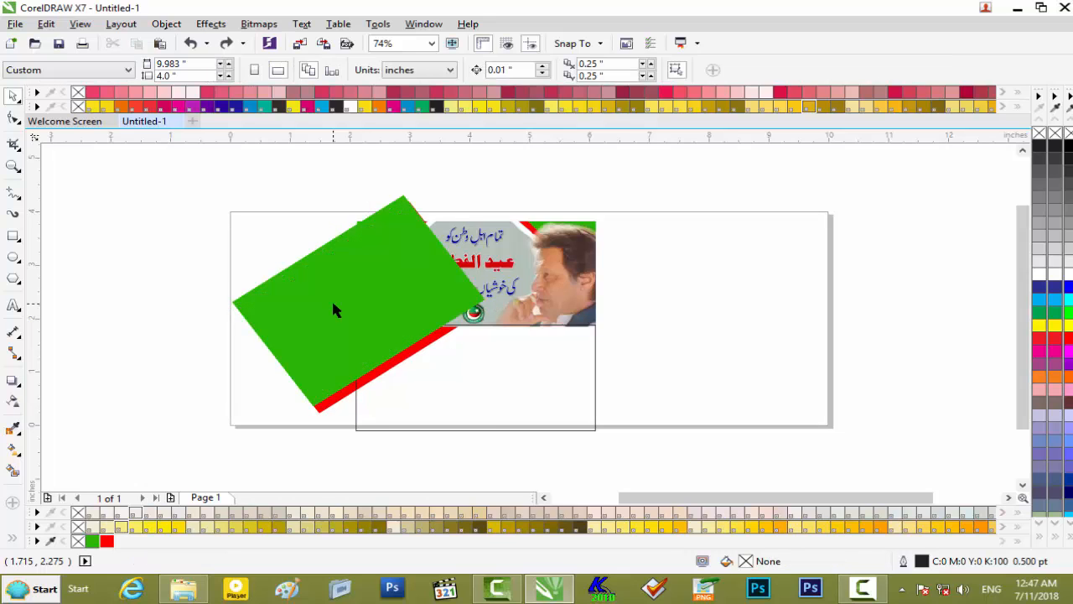
key("ctrl+shift+z")
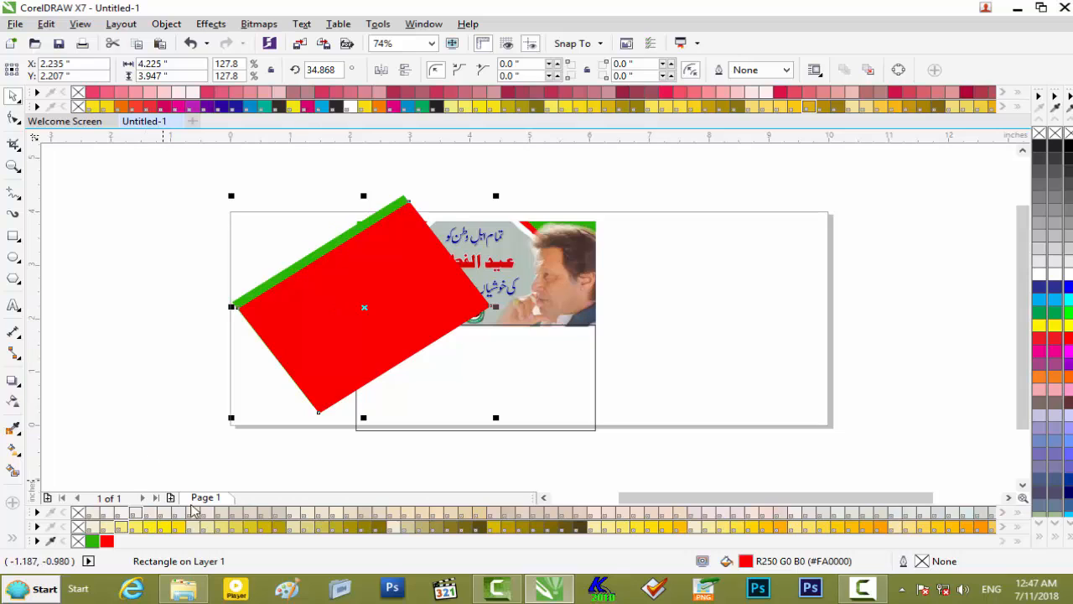
left_click(1039, 278)
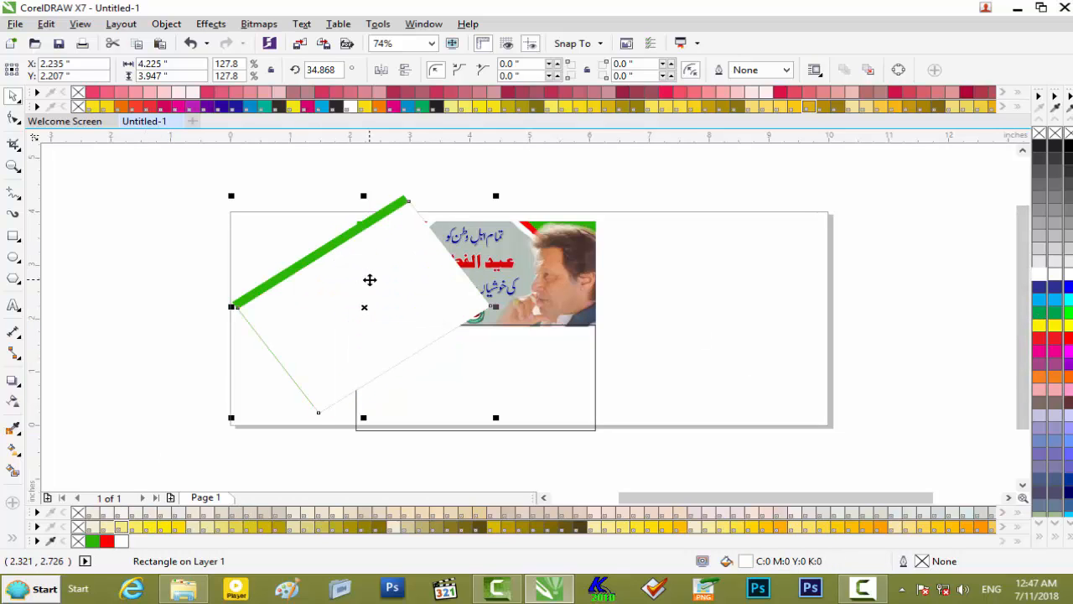
key("Up")
key("Up")
key("Up")
key("Up")
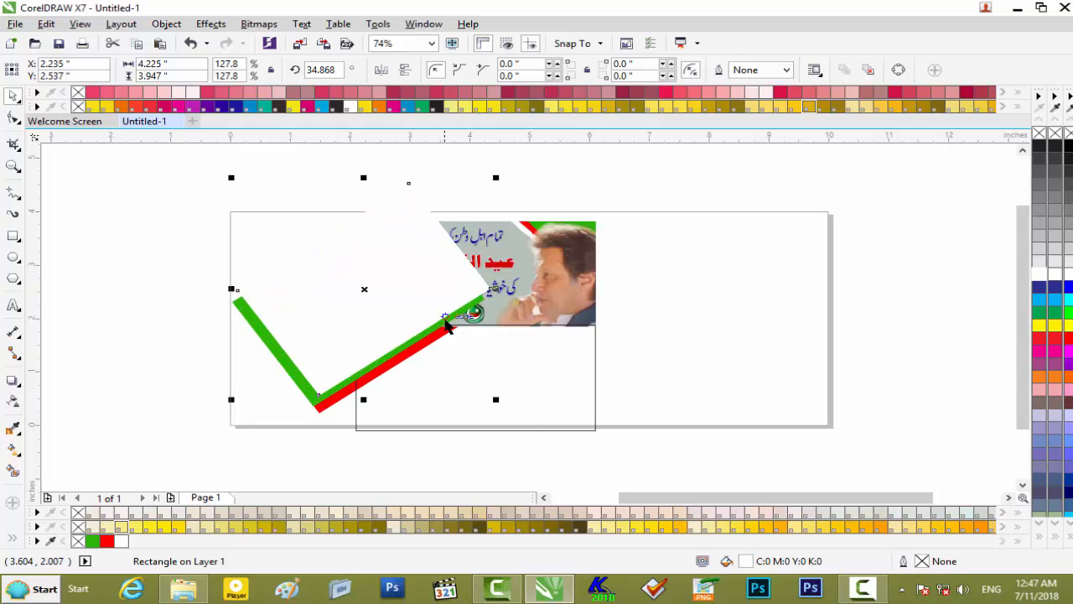
Select the green rectangle and bring it in front of the white copy
left_click(425, 341)
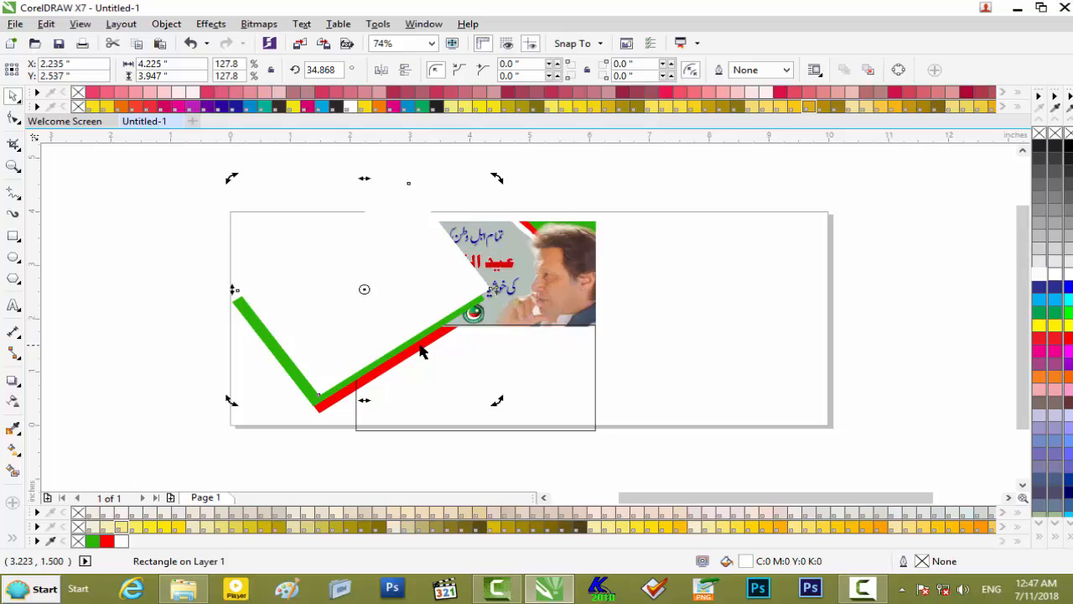
left_click(419, 346, "shift")
left_click(784, 348)
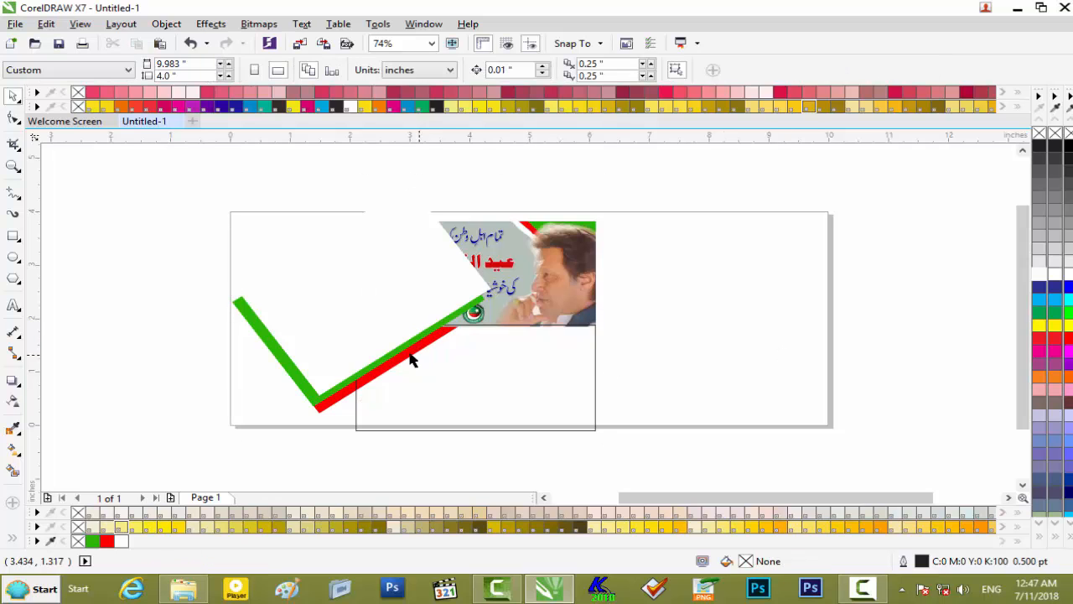
left_click(413, 352)
left_click(417, 338, "shift")
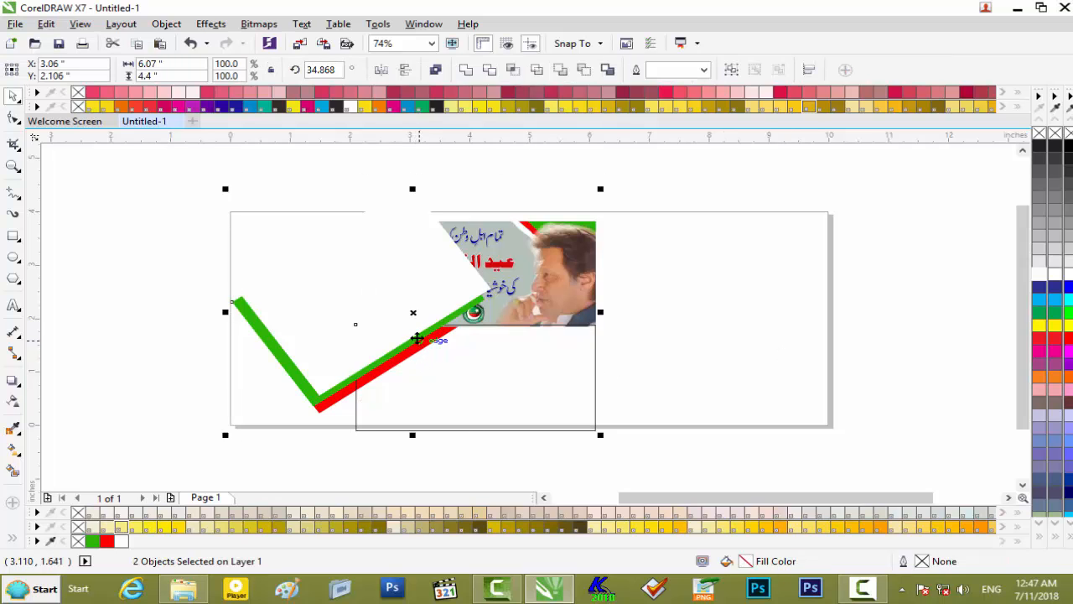
key("shift+Page_Up")
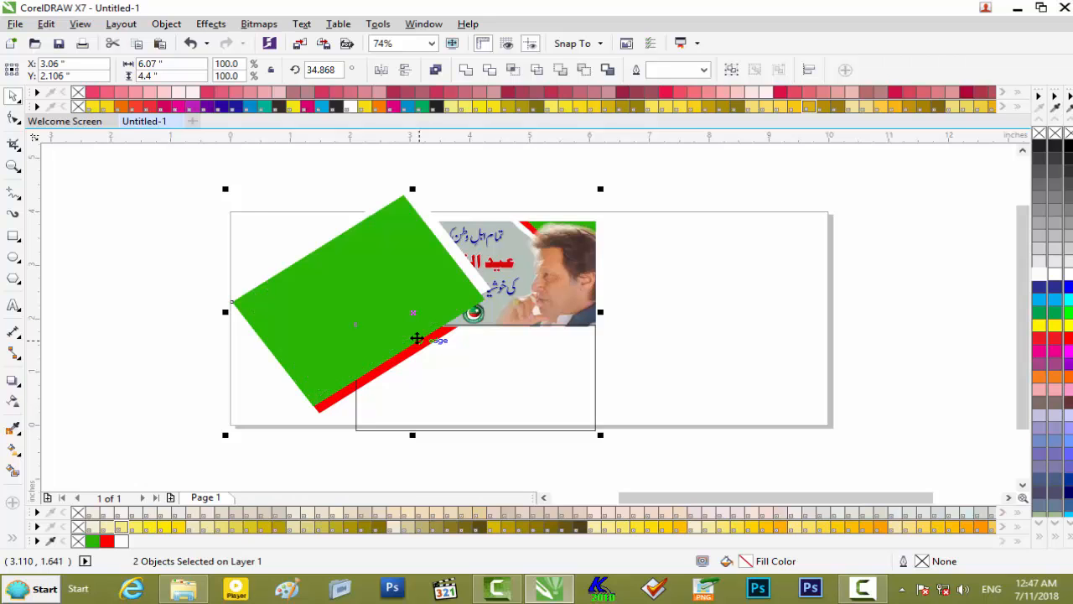
left_click(409, 361)
left_click(658, 365)
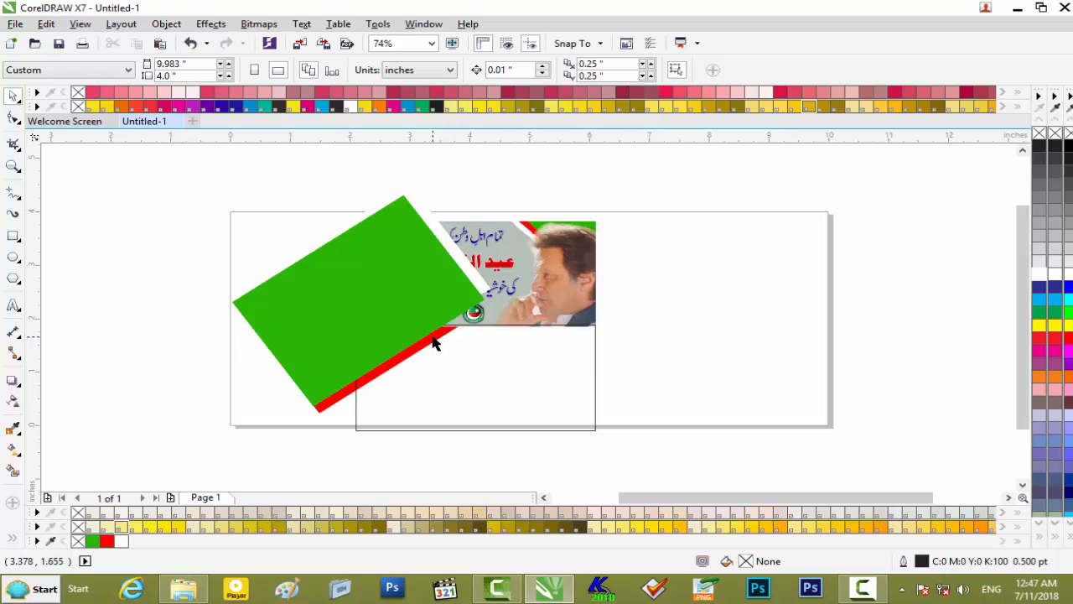
Send the white rectangle to the back and shift it down and right to about X 2.285, Y 2.347 inches
left_click(433, 342)
scroll(526, 353, "up", 2)
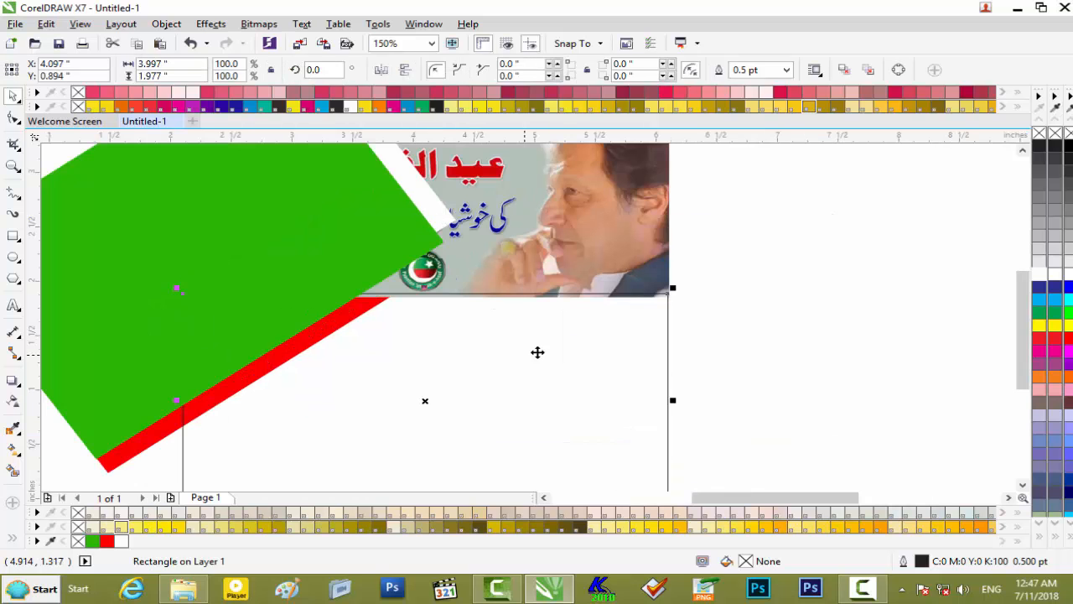
left_click(361, 319)
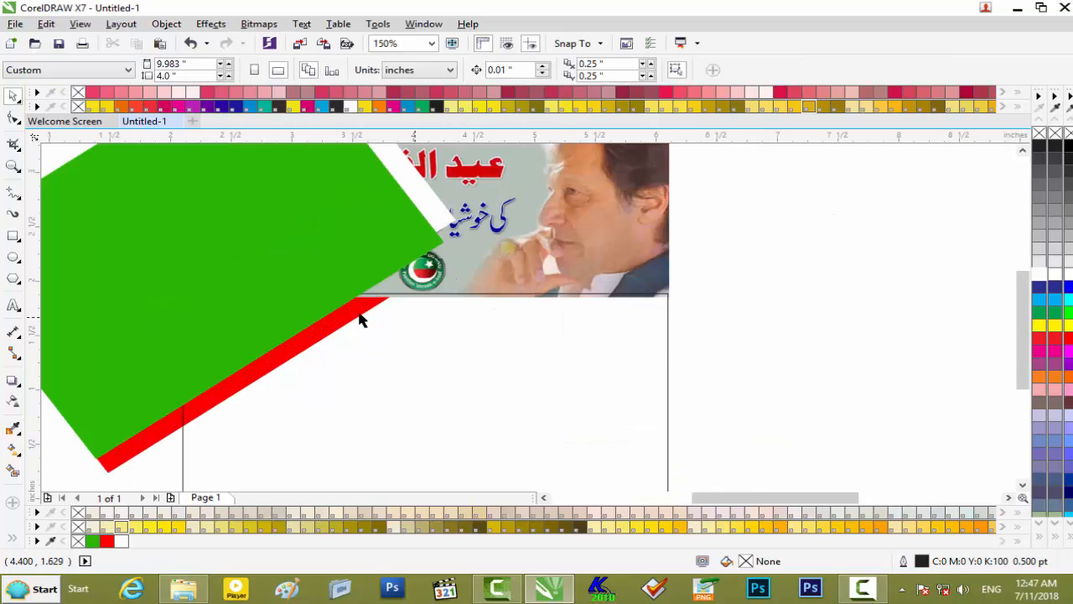
left_click(451, 221)
key("shift+Page_Down")
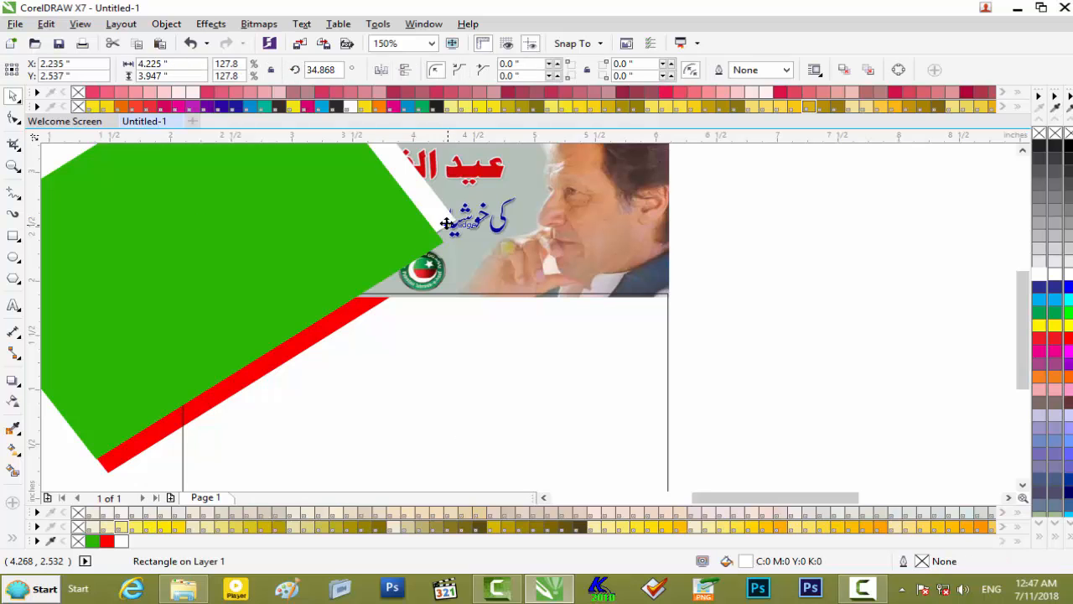
left_click(378, 289)
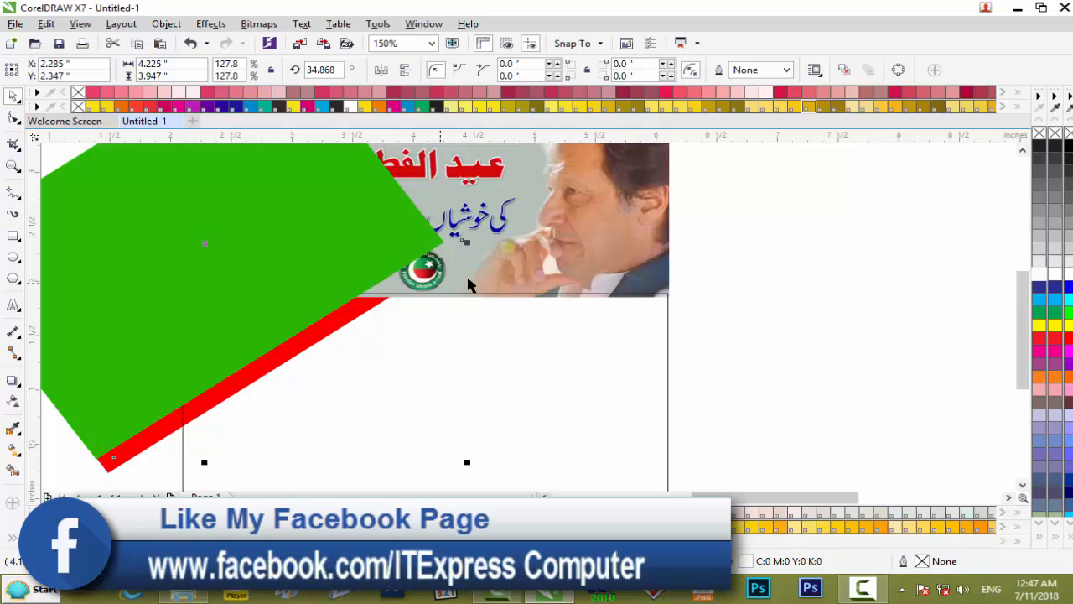
scroll(470, 286, "down", 2)
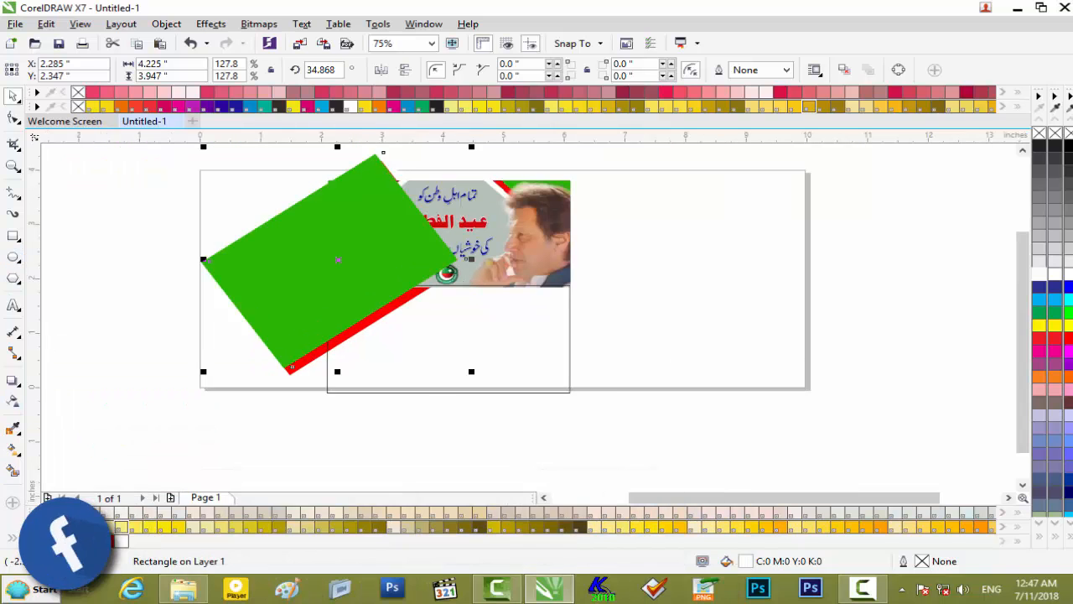
Fill the outlined rectangle below the reference banner with the grey R180 G193 B184
left_click(50, 541)
left_click(488, 205)
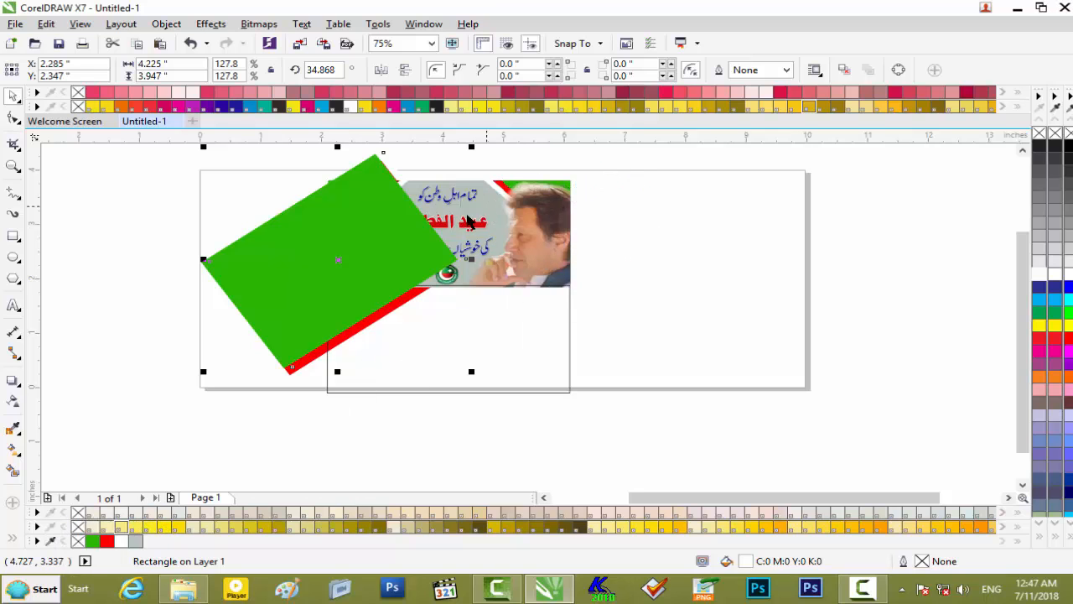
left_click(447, 334)
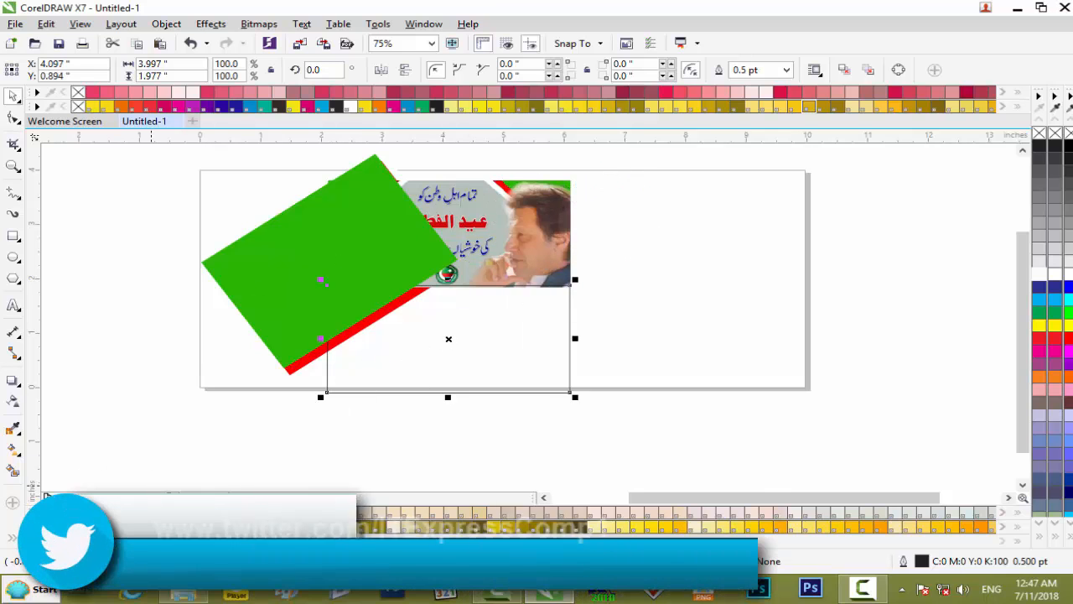
left_click(134, 540)
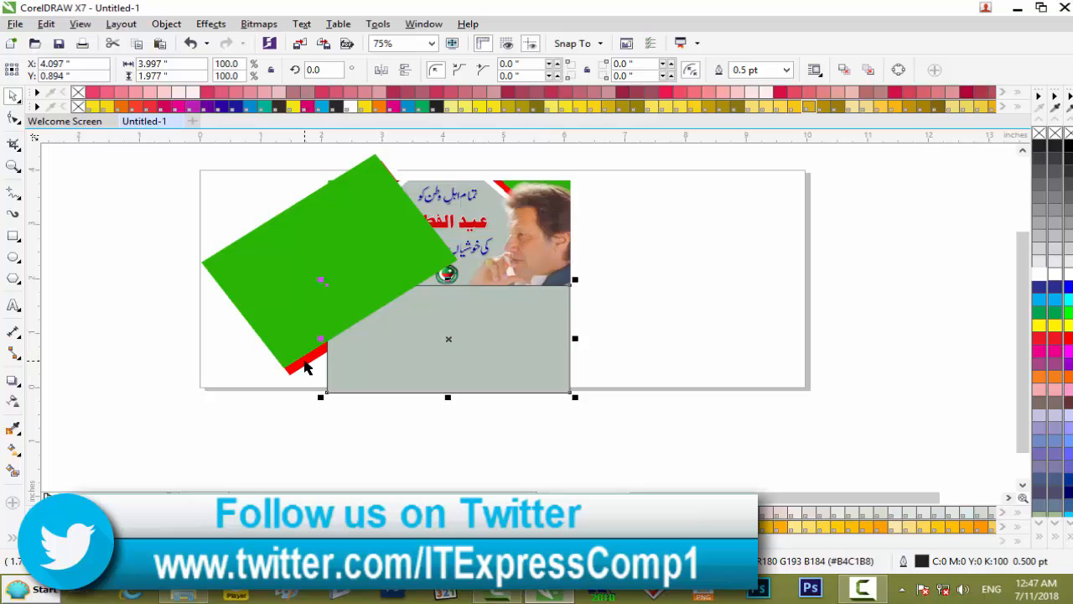
Move the reference banner image clear of the rectangles, to the far right end of the page
left_click(168, 167)
left_click_drag(540, 214, 841, 220)
left_click_drag(479, 159, 143, 422)
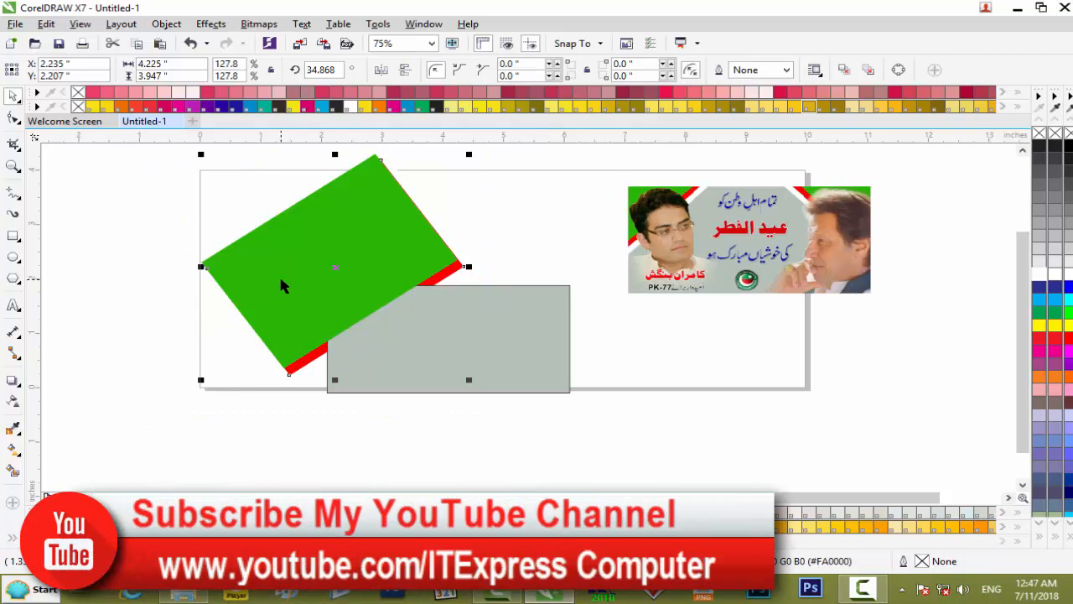
key("ctrl+Page_Down")
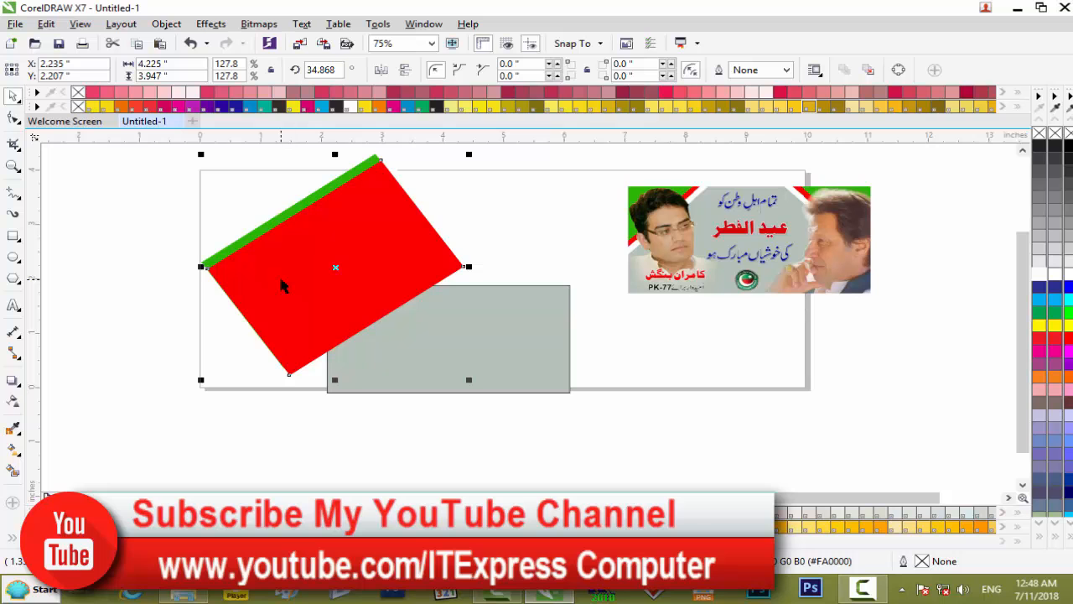
key("ctrl+Page_Up")
scroll(369, 295, "up", 1)
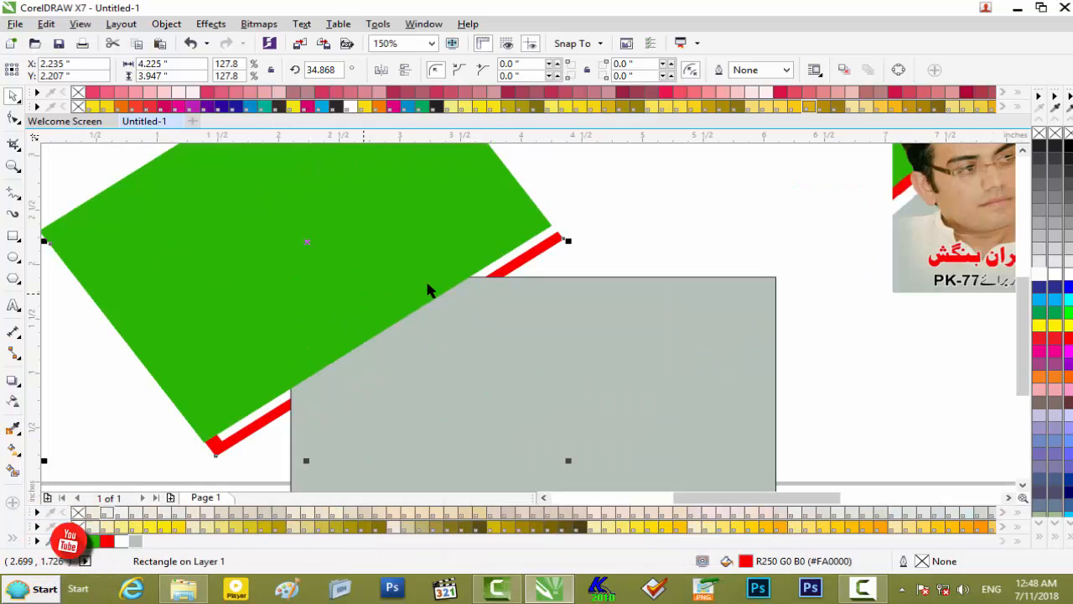
scroll(614, 256, "up", 1)
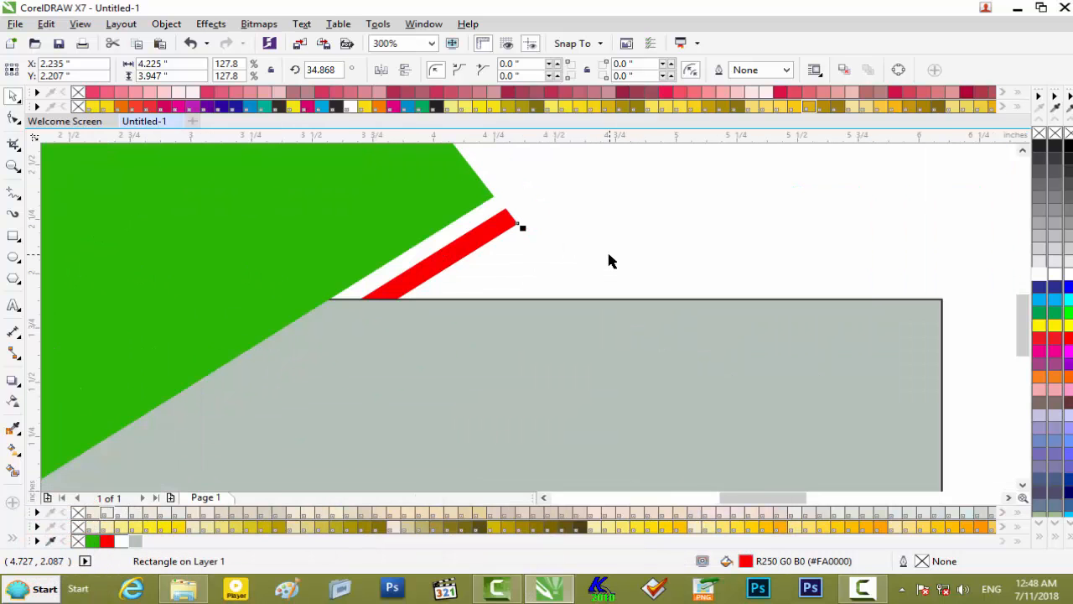
Select the white rectangle behind the red one and nudge it down and right to about X 2.365, Y 2.217 inches
left_click(455, 235)
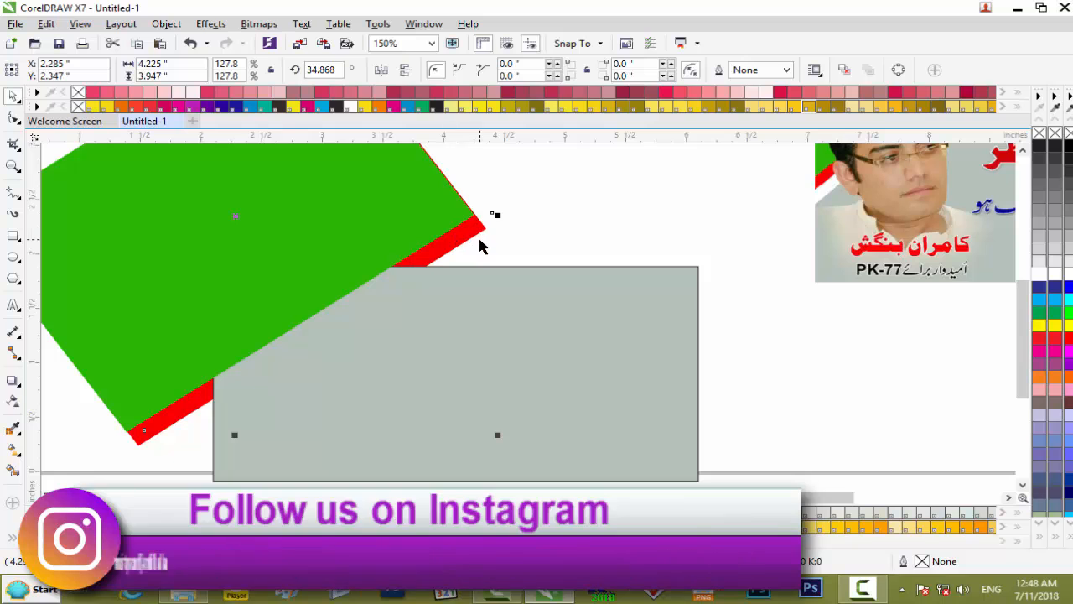
key("Down")
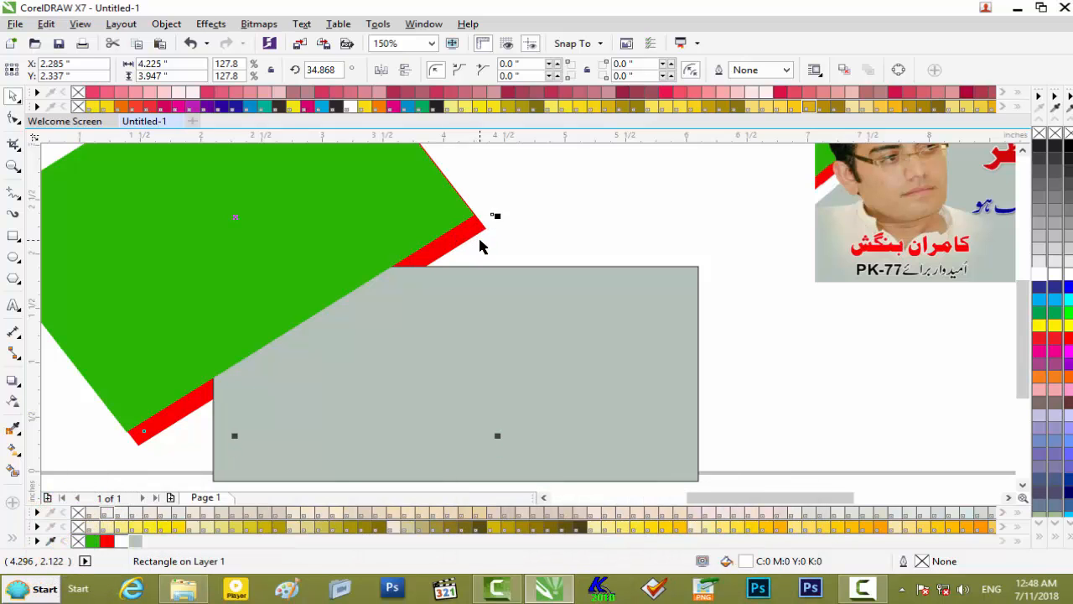
key("Down")
key("Down")
key("Down")
key("Down")
key("Down")
key("Down")
key("Down")
key("Down")
key("Down")
key("Down")
key("Down")
key("Down")
key("Right")
key("Right")
key("Right")
key("Right")
key("Right")
key("Right")
key("Right")
key("Right")
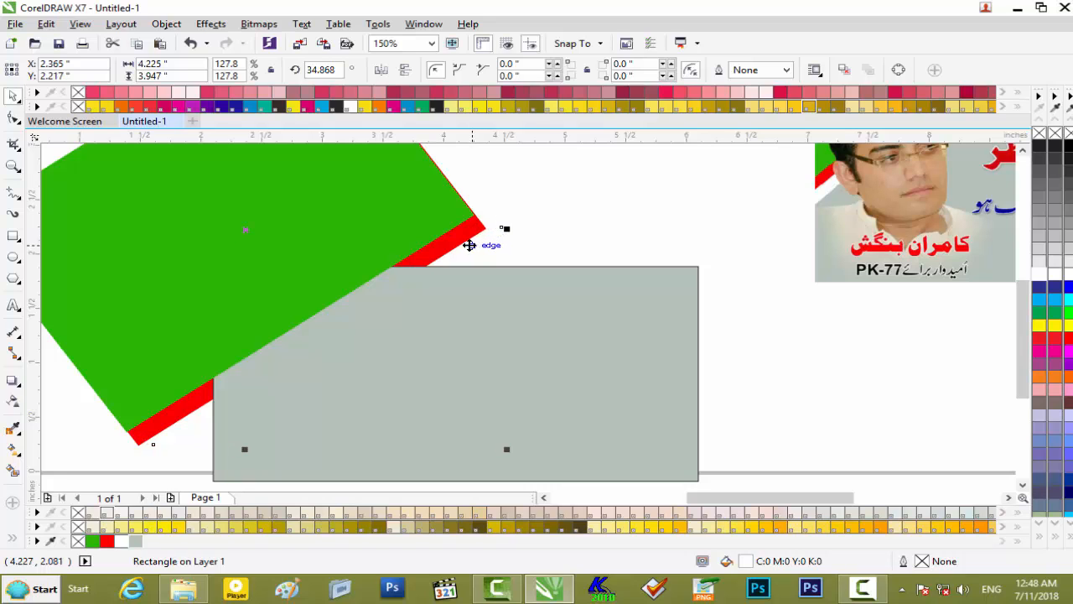
Add the red and green rectangles to the selection and bring all three in front of the grey background
left_click(451, 241, "shift")
left_click(409, 219, "shift")
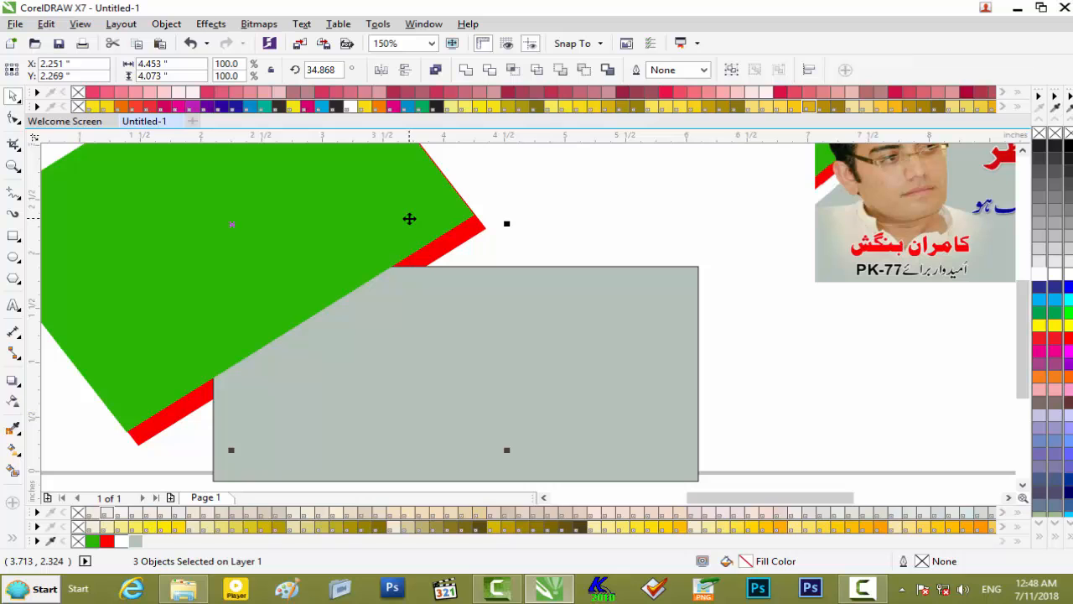
key("shift+Page_Up")
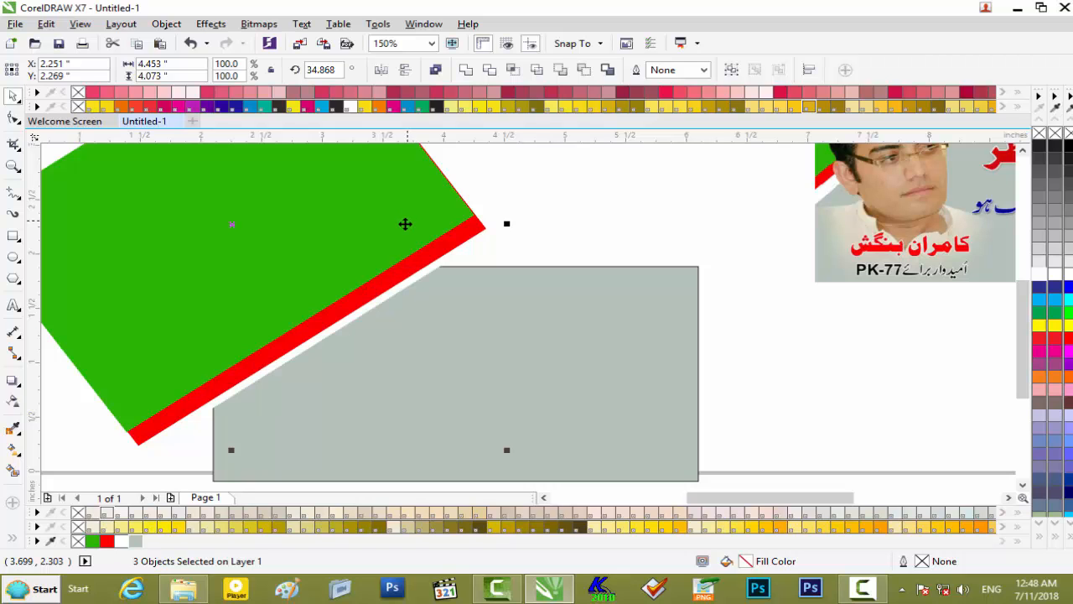
Nudge the red rectangle slightly upward to thin its stripe, and nudge the white one to about X 2.375, Y 2.197 inches
scroll(401, 234, "down", 2)
scroll(400, 236, "up", 2)
scroll(405, 290, "up", 2)
left_click(570, 225)
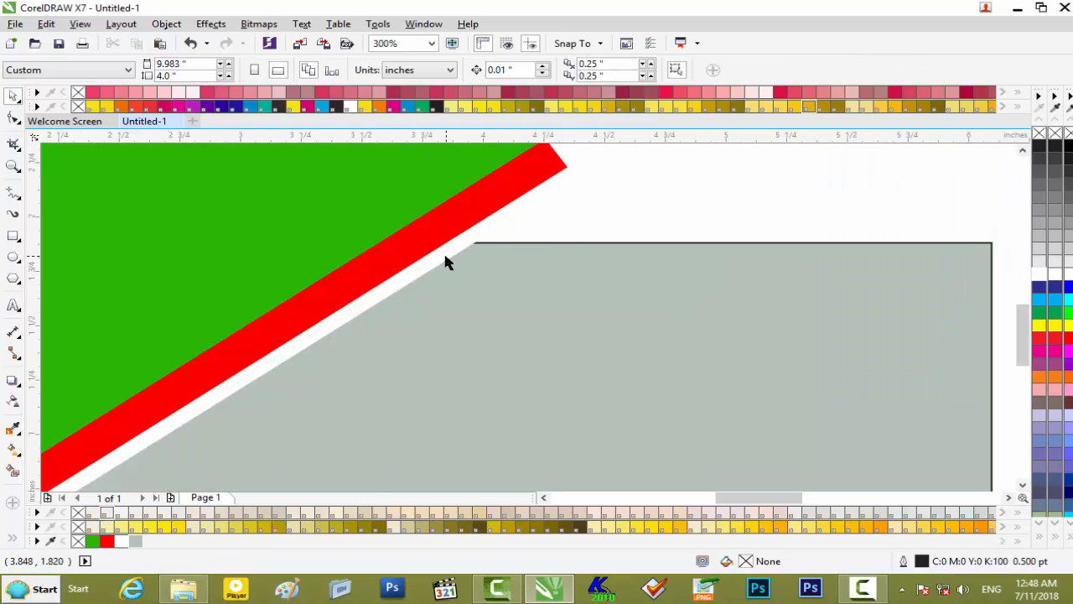
left_click(446, 260)
left_click_drag(445, 261, 440, 252)
left_click(436, 240)
key("Up")
key("Up")
key("Up")
key("Up")
left_click(434, 264)
key("Up")
key("Up")
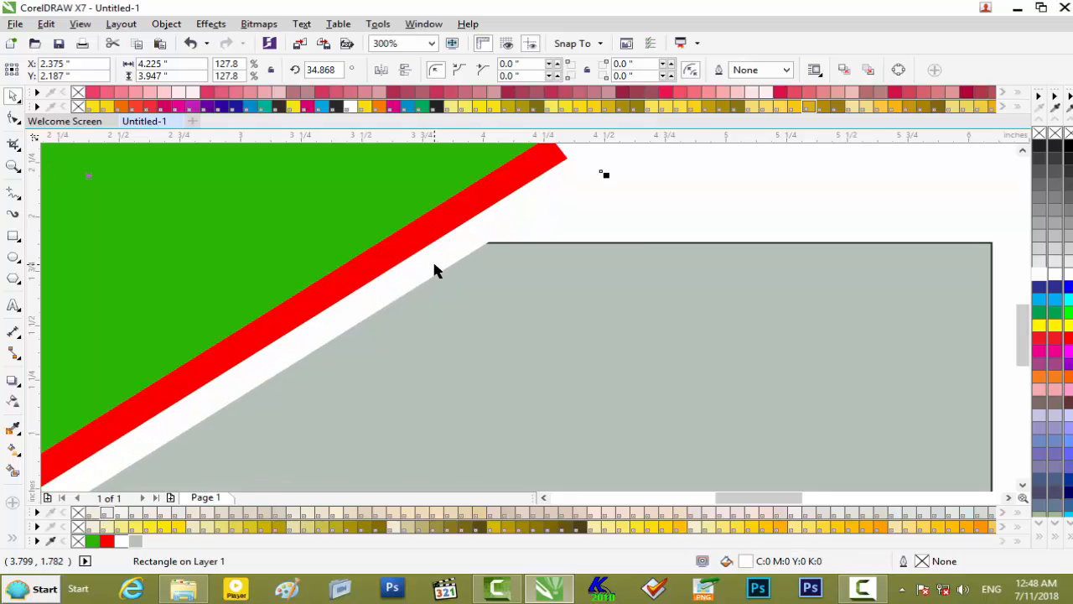
Group the green, red and white rotated rectangles together
scroll(435, 264, "down", 6)
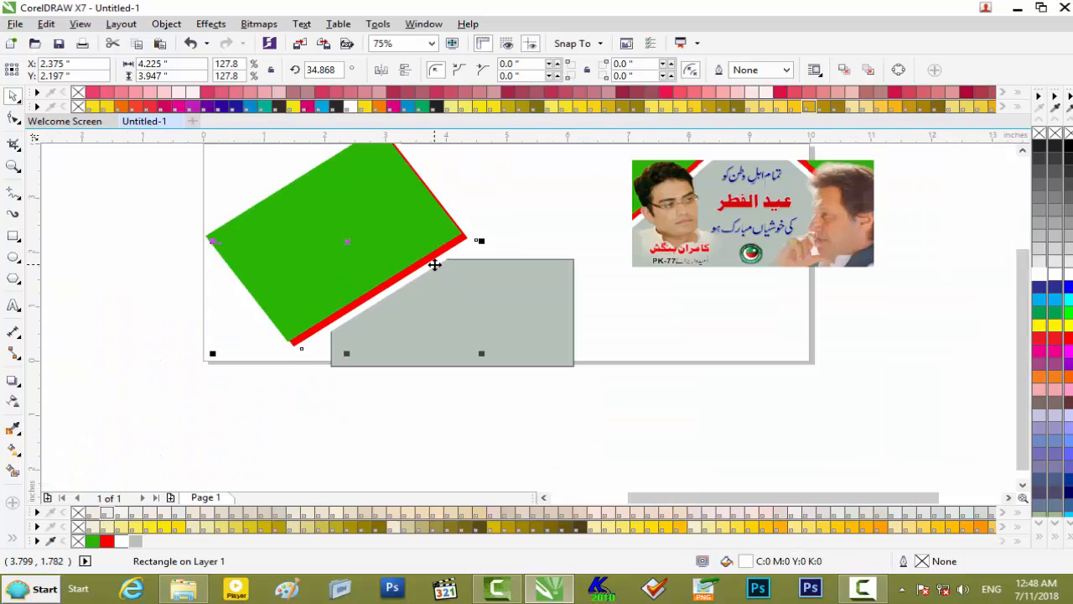
scroll(435, 264, "up", 1)
scroll(435, 264, "down", 1)
left_click_drag(442, 201, 484, 176)
left_click_drag(403, 235, 312, 312)
key("ctrl+g")
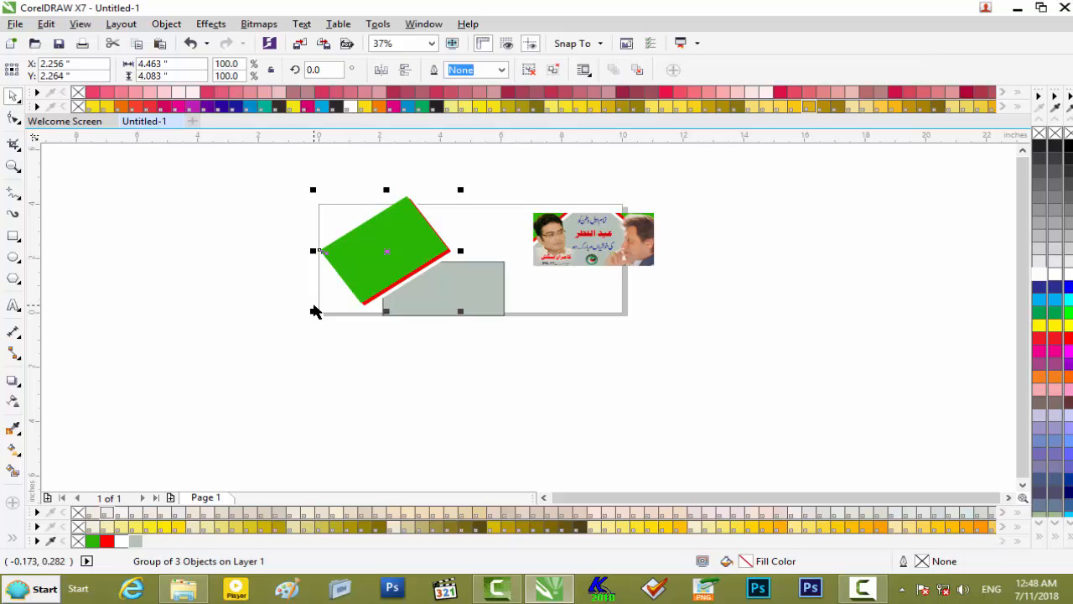
PowerClip the striped group inside the grey rectangle
scroll(315, 310, "up", 1)
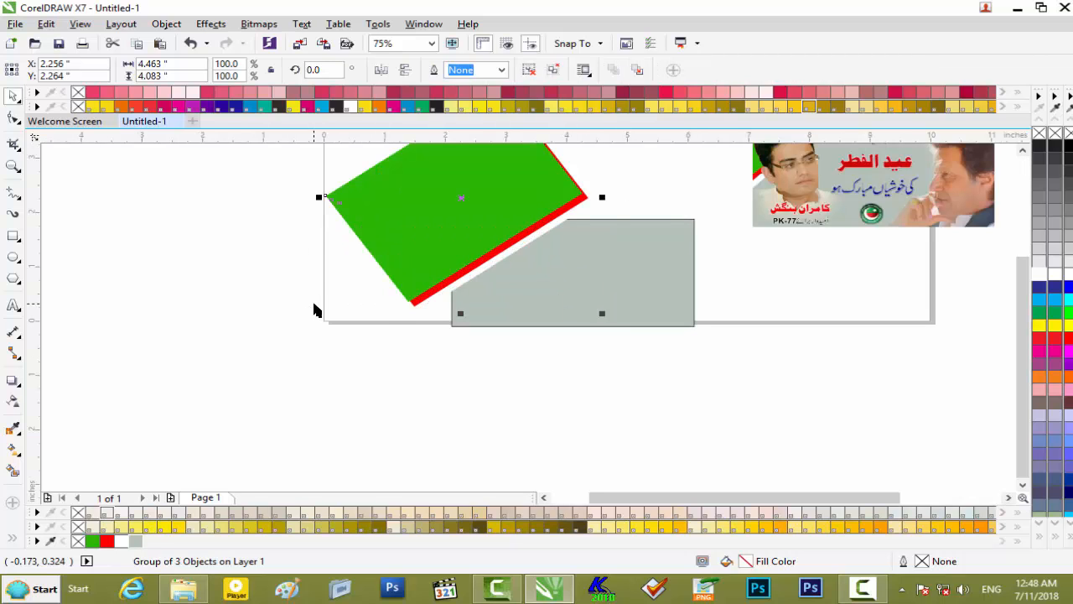
scroll(314, 310, "down", 1)
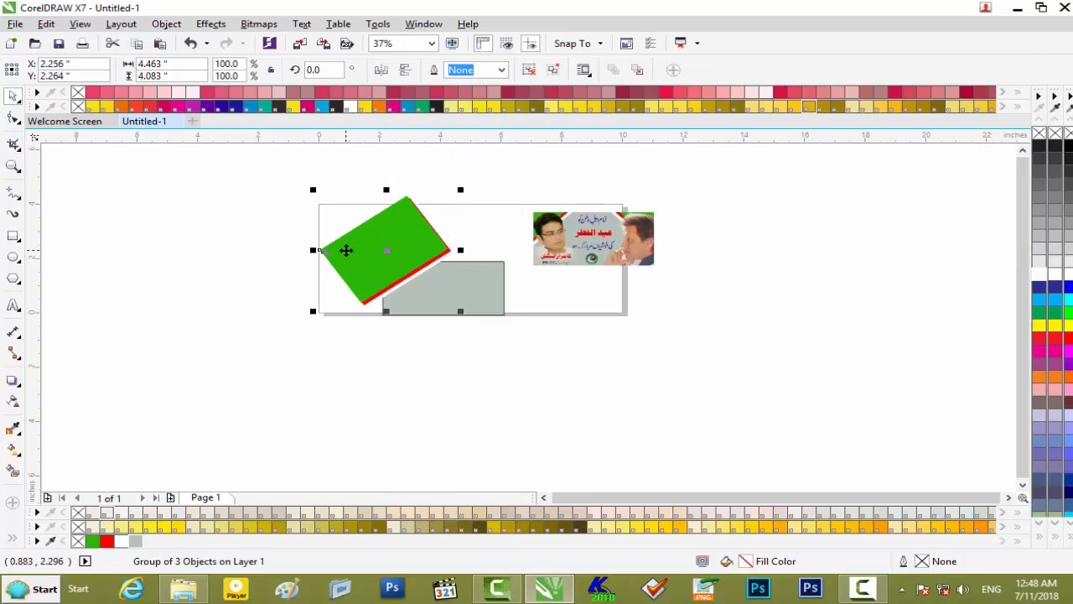
right_click(347, 249)
left_click(373, 205)
left_click(465, 280)
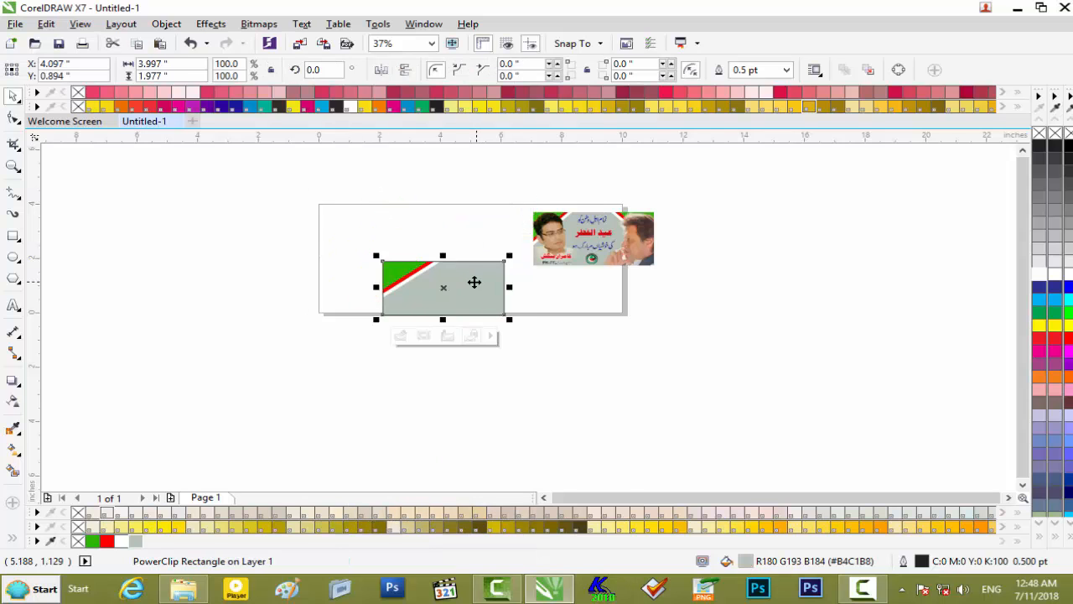
scroll(435, 288, "up", 2)
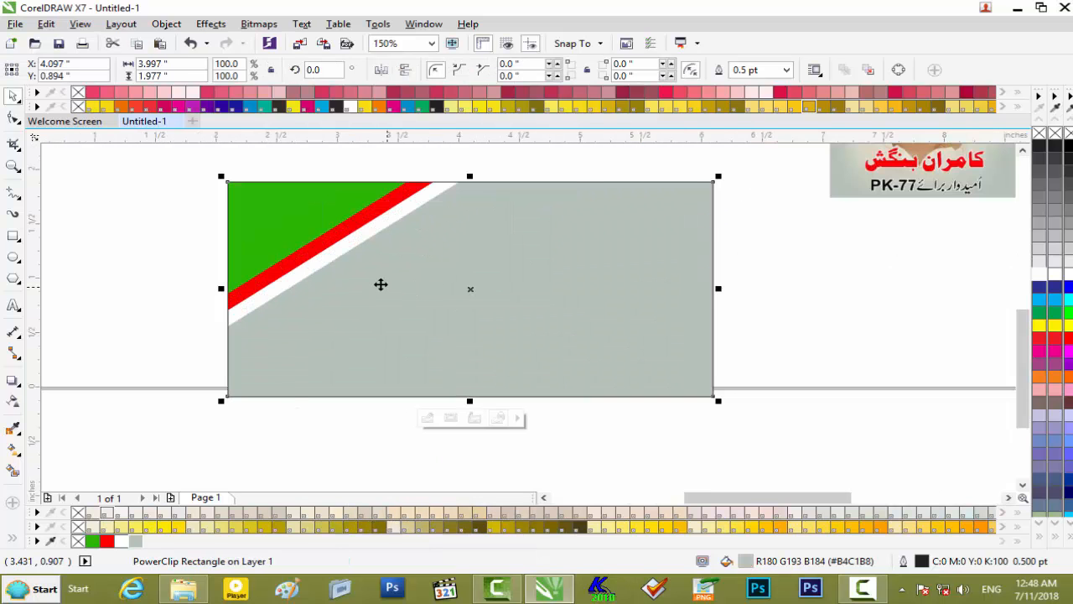
scroll(381, 285, "down", 1)
Open the PowerClip contents, copy the striped group, finish editing and paste the copy in front of the grey rectangle
left_click(382, 361)
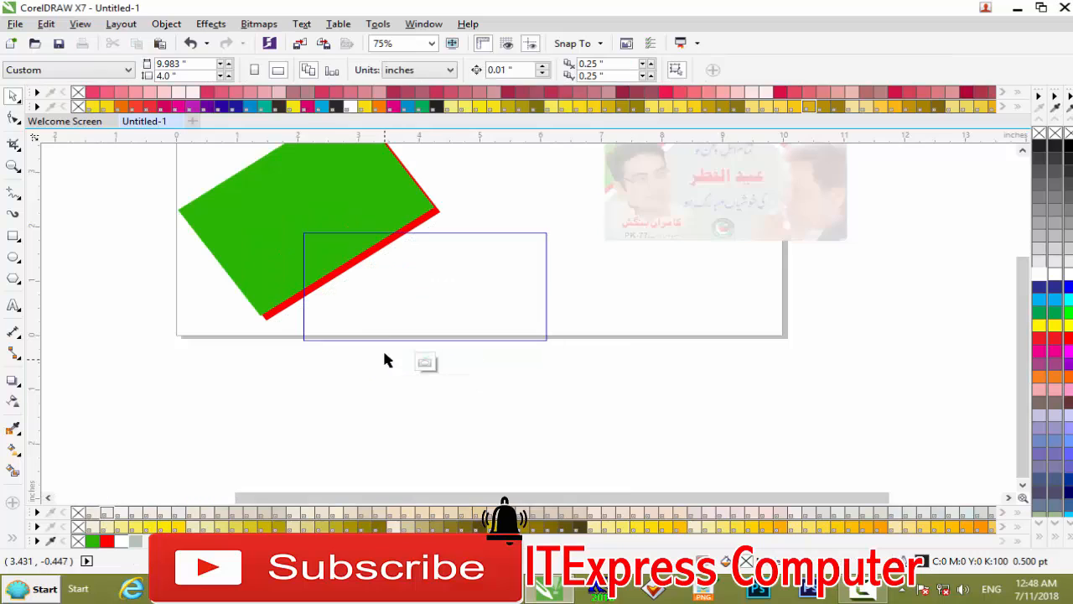
scroll(451, 195, "down", 1)
left_click_drag(457, 146, 260, 279)
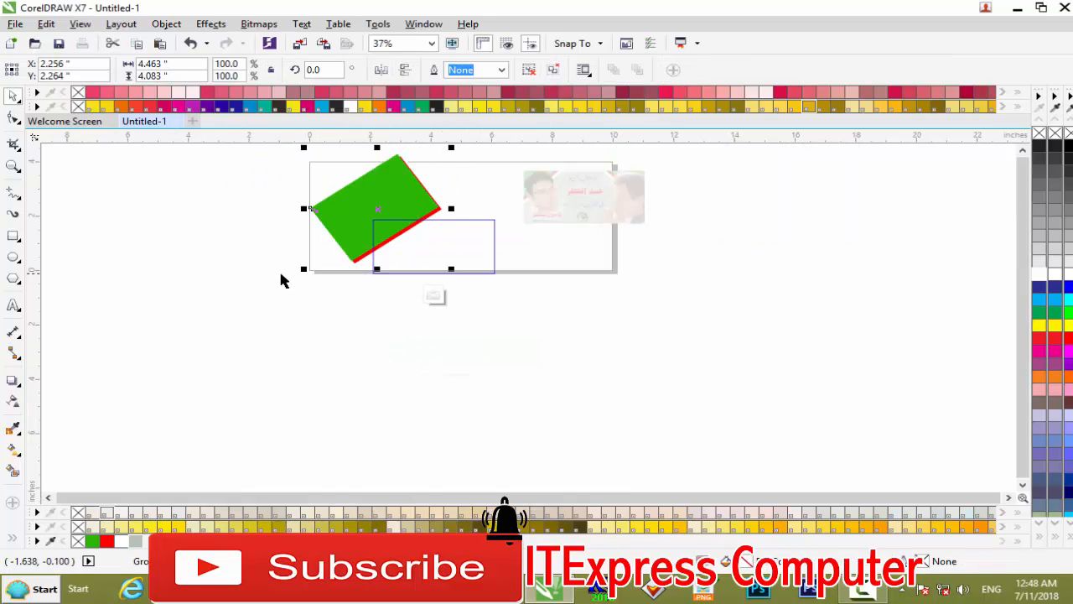
left_click(436, 296)
left_click(438, 295)
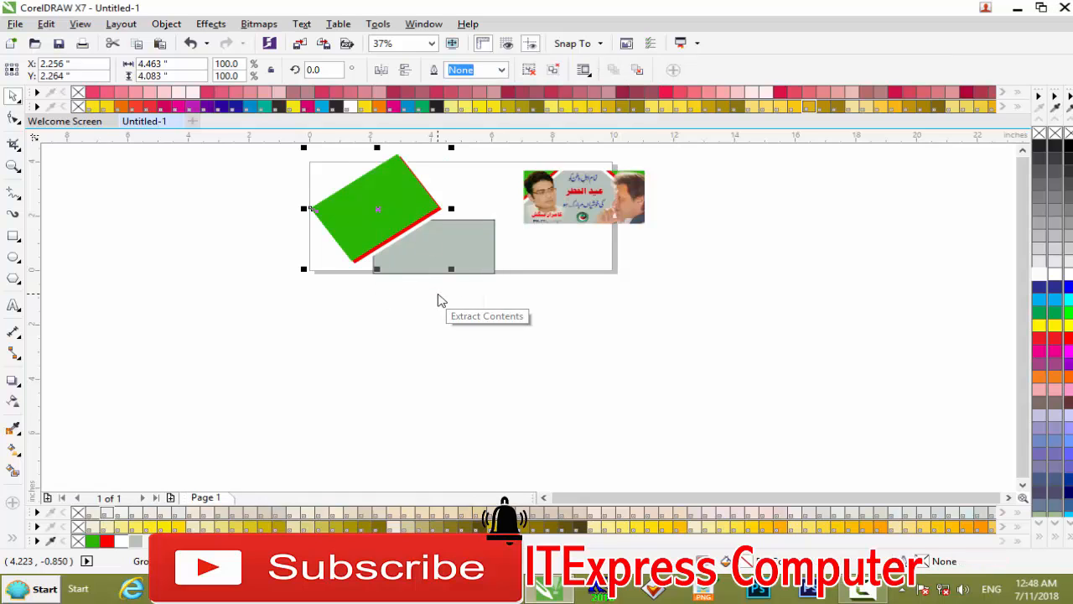
Mirror the pasted group horizontally onto the grey rectangle's upper-right corner, narrowing it to about 2.319 inches wide
scroll(433, 293, "up", 1)
scroll(434, 293, "down", 1)
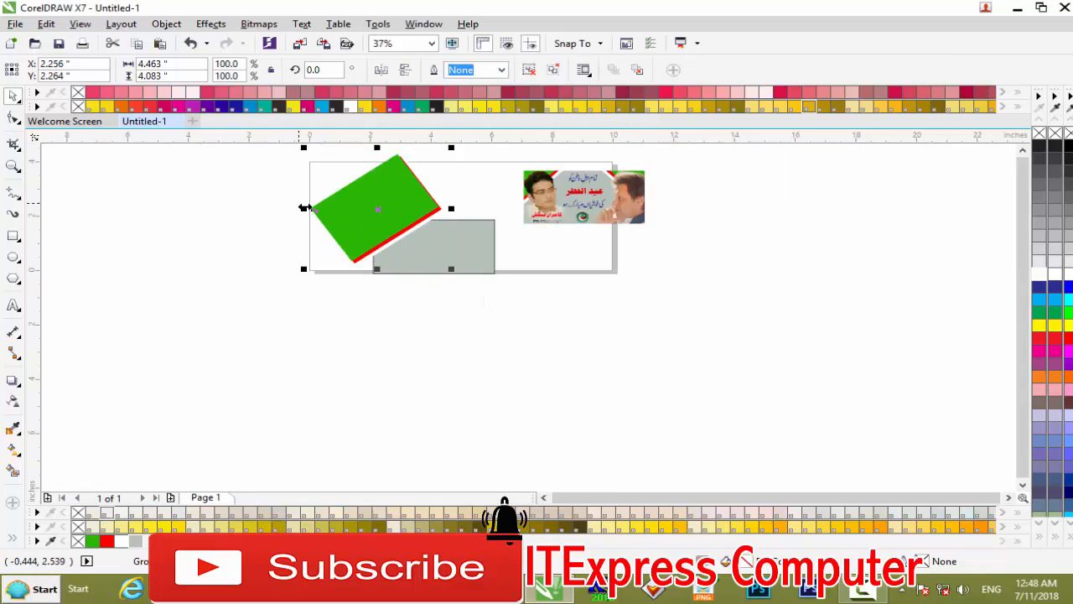
left_click_drag(306, 207, 508, 242)
scroll(503, 244, "up", 1)
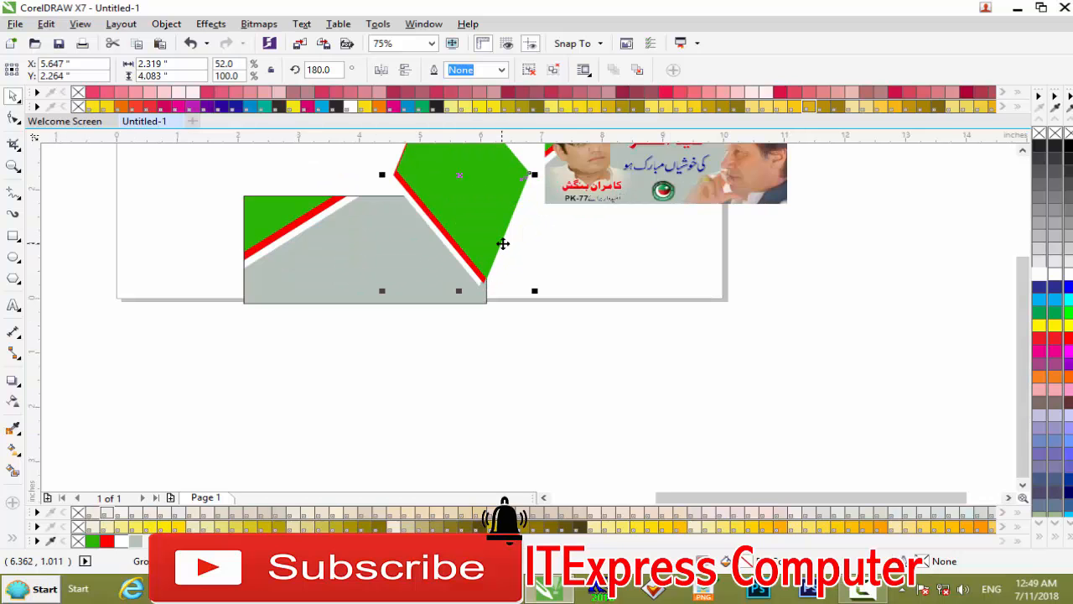
scroll(503, 244, "down", 1)
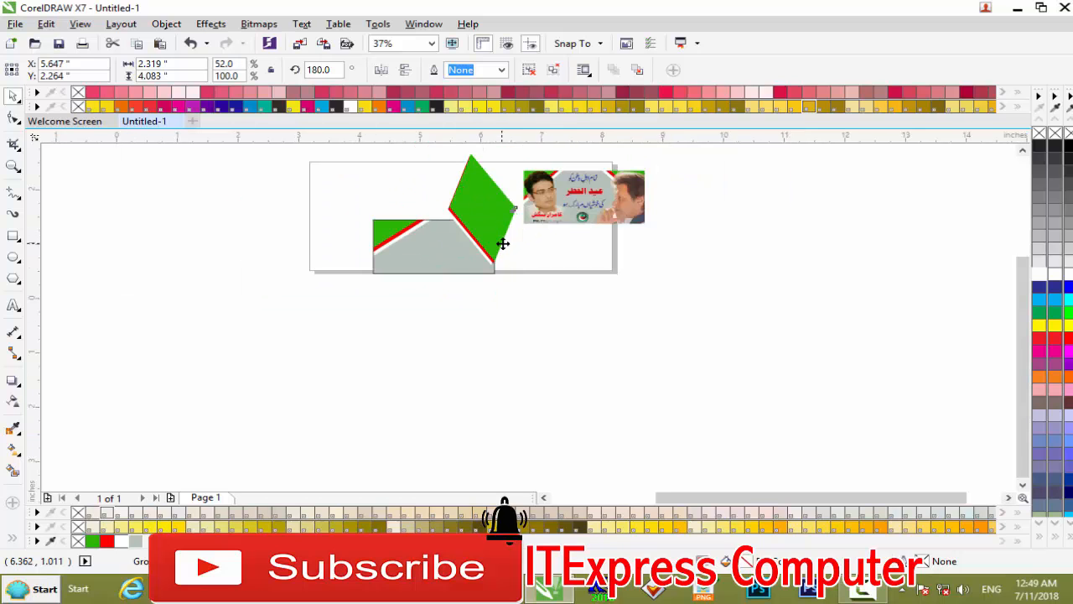
scroll(503, 242, "up", 1)
Place a horizontal guideline at about Y 0.594 inches, where the white stripe meets the grey rectangle's left edge
left_click_drag(307, 140, 308, 267)
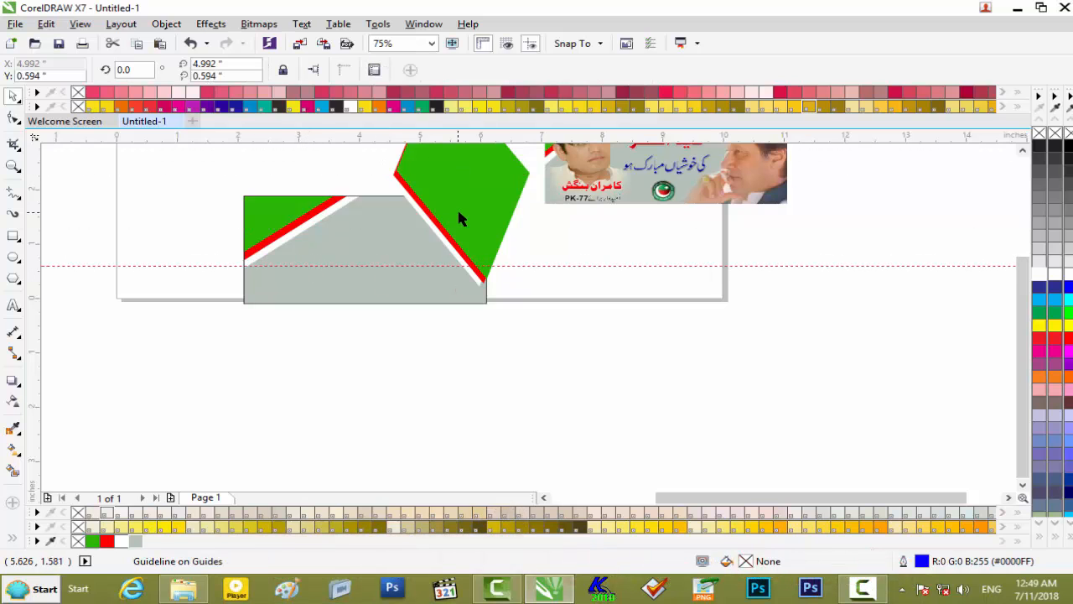
left_click_drag(1022, 291, 1022, 251)
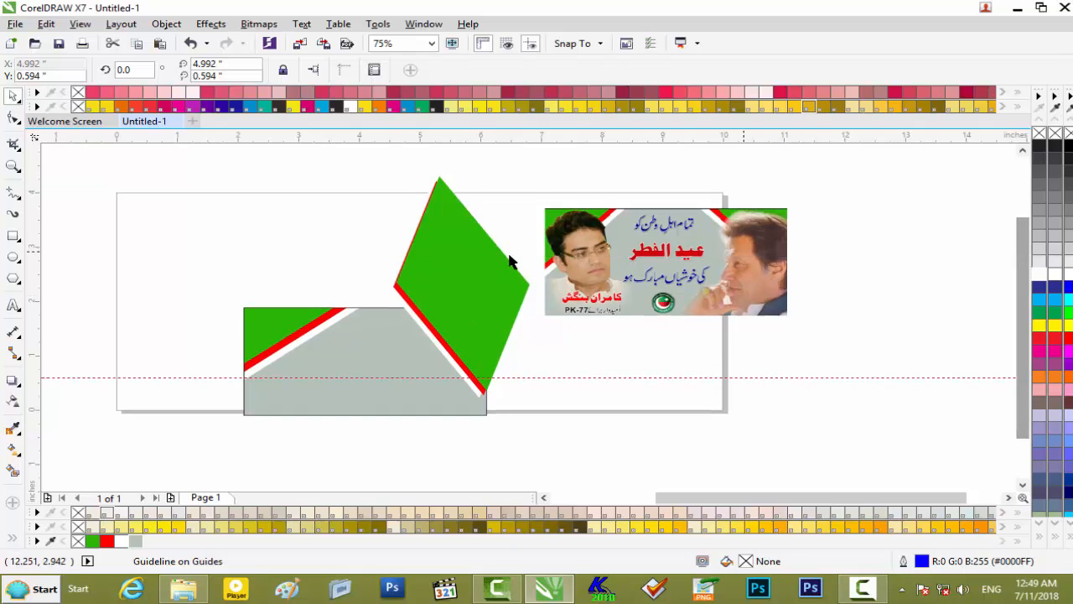
Widen the mirrored group to about 2.874 inches and move it to about X 5.814, Y 2.459 inches, aligning its stripe with the guideline
left_click_drag(343, 157, 551, 403)
left_click_drag(537, 286, 568, 290)
left_click_drag(500, 348, 492, 341)
scroll(482, 340, "up", 1)
scroll(482, 340, "down", 1)
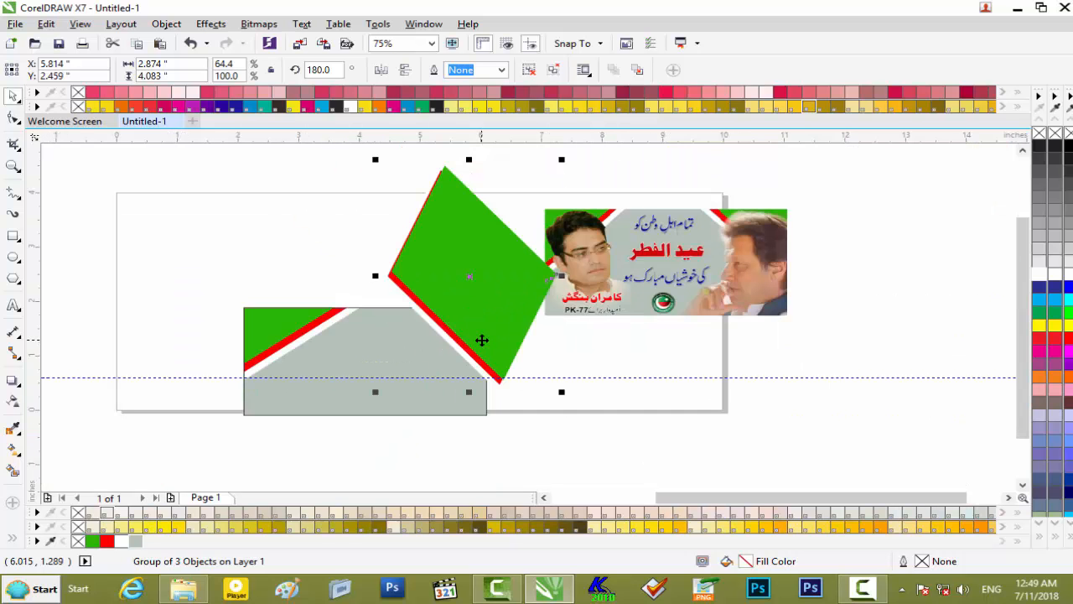
scroll(483, 340, "up", 1)
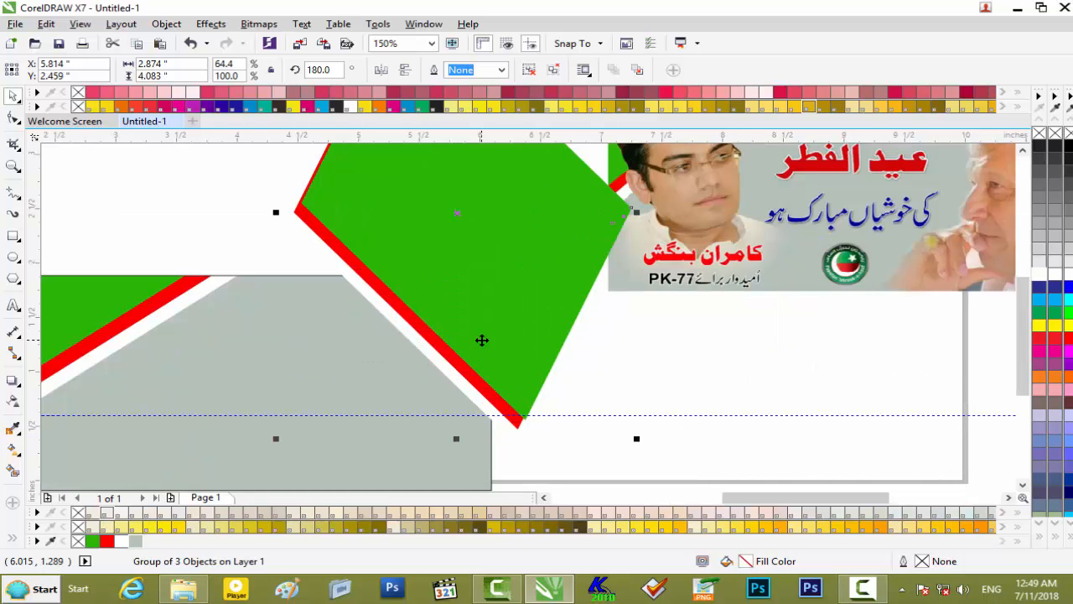
scroll(482, 340, "down", 1)
PowerClip the mirrored striped group inside the grey rectangle
right_click(467, 199)
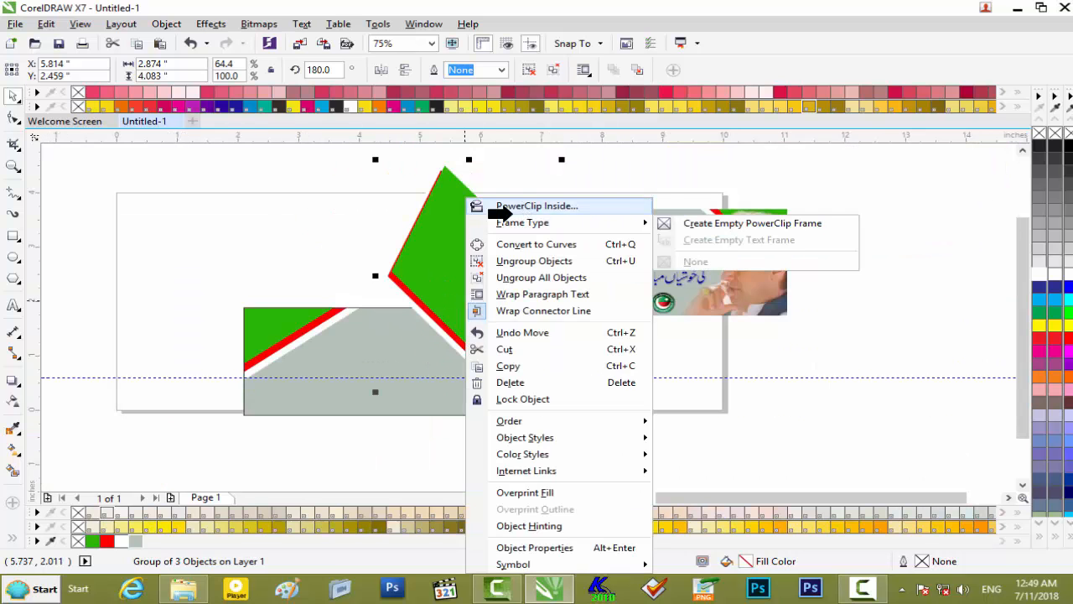
left_click(508, 208)
left_click(391, 330)
scroll(409, 329, "up", 1)
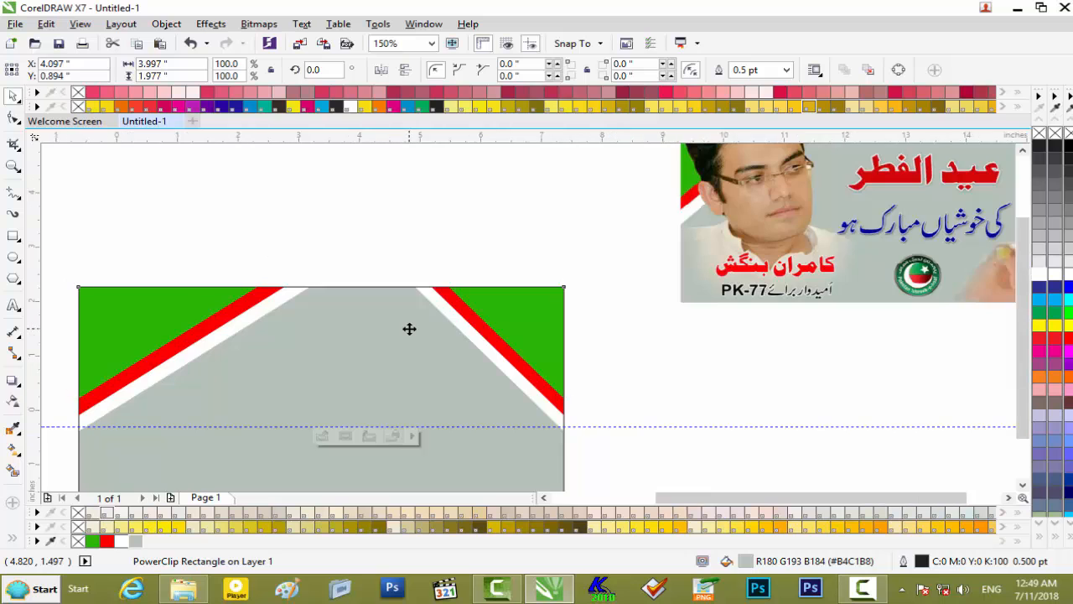
scroll(409, 328, "down", 1)
scroll(409, 329, "up", 1)
scroll(410, 329, "down", 1)
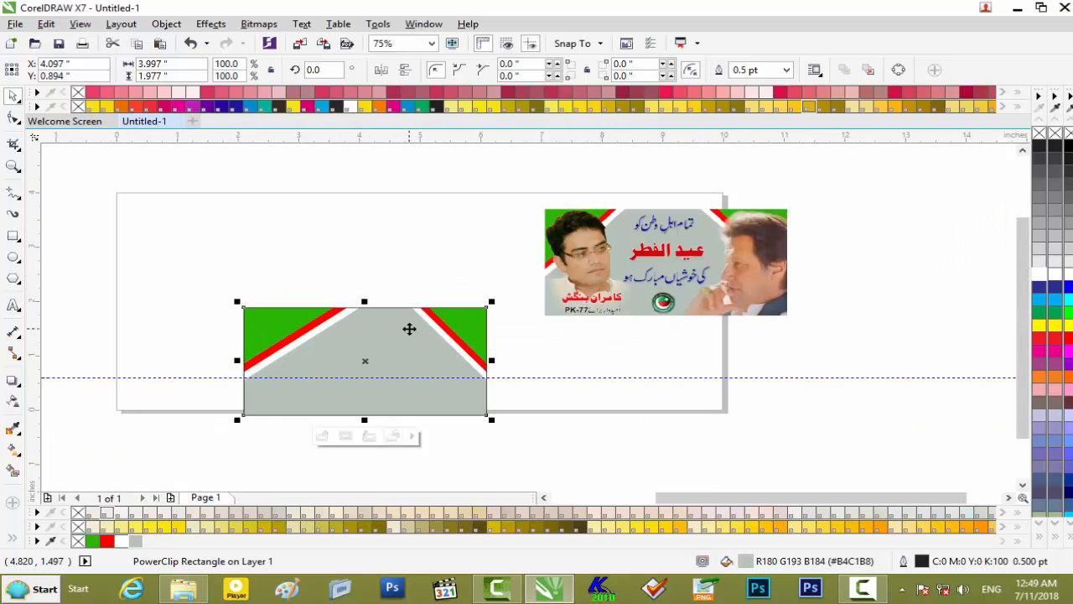
Open the grey rectangle's PowerClip contents for editing and select the striped group at its upper-right corner
scroll(409, 329, "up", 1)
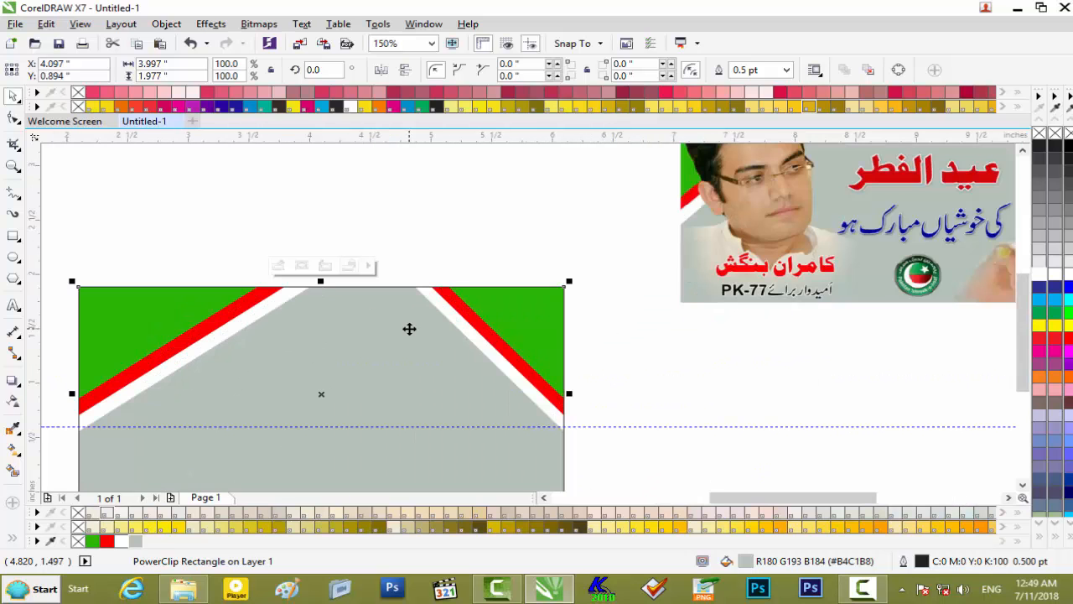
left_click(281, 266)
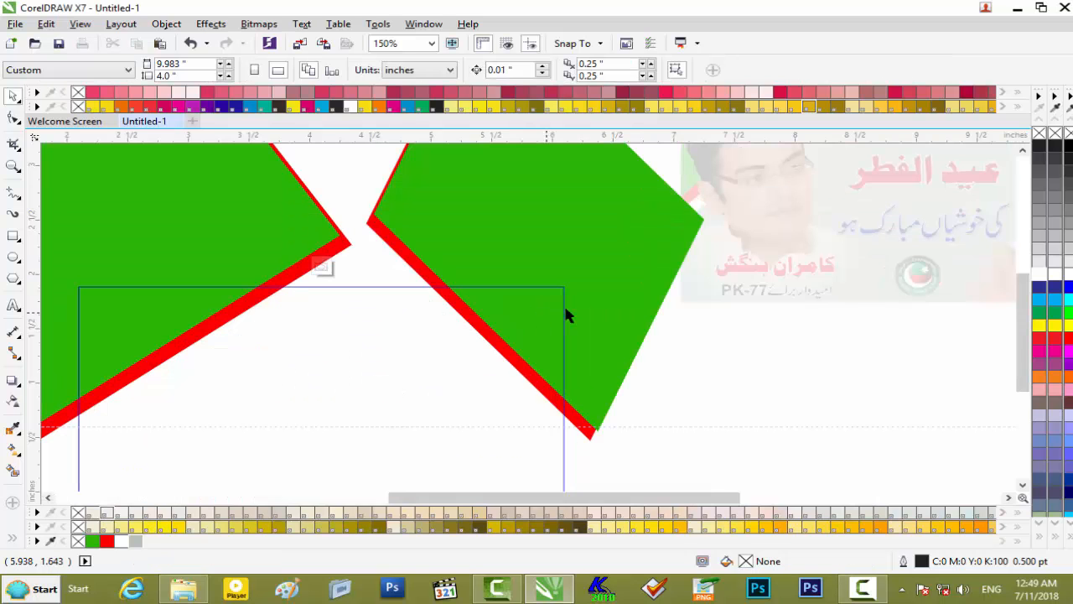
scroll(650, 288, "down", 1)
scroll(496, 178, "down", 1)
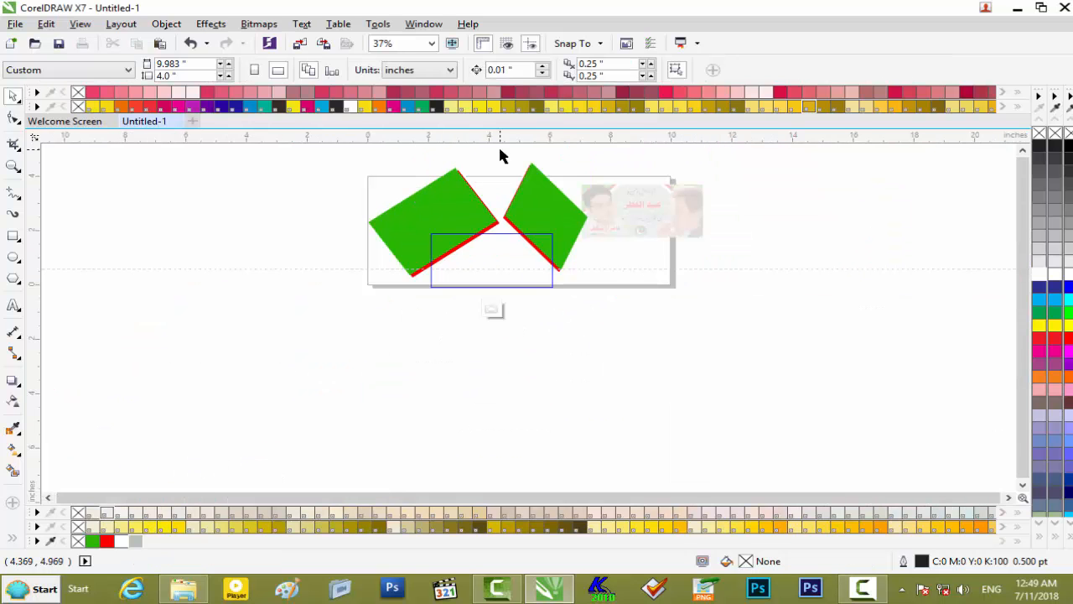
left_click(609, 288)
scroll(574, 269, "up", 1)
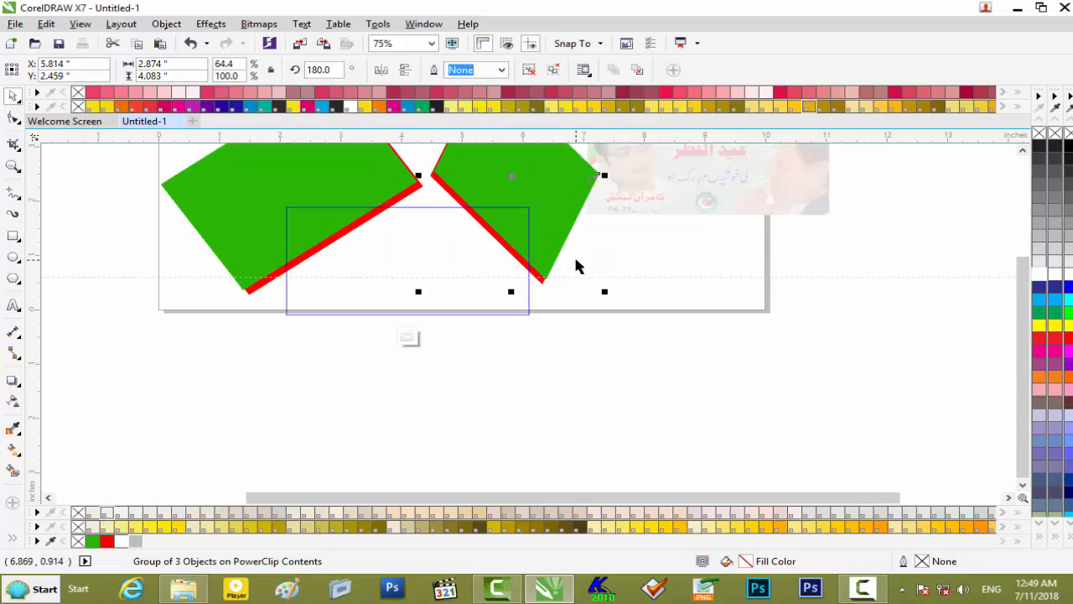
Try widening the upper-right striped group to about 3.001 inches inside the PowerClip
left_click(423, 176)
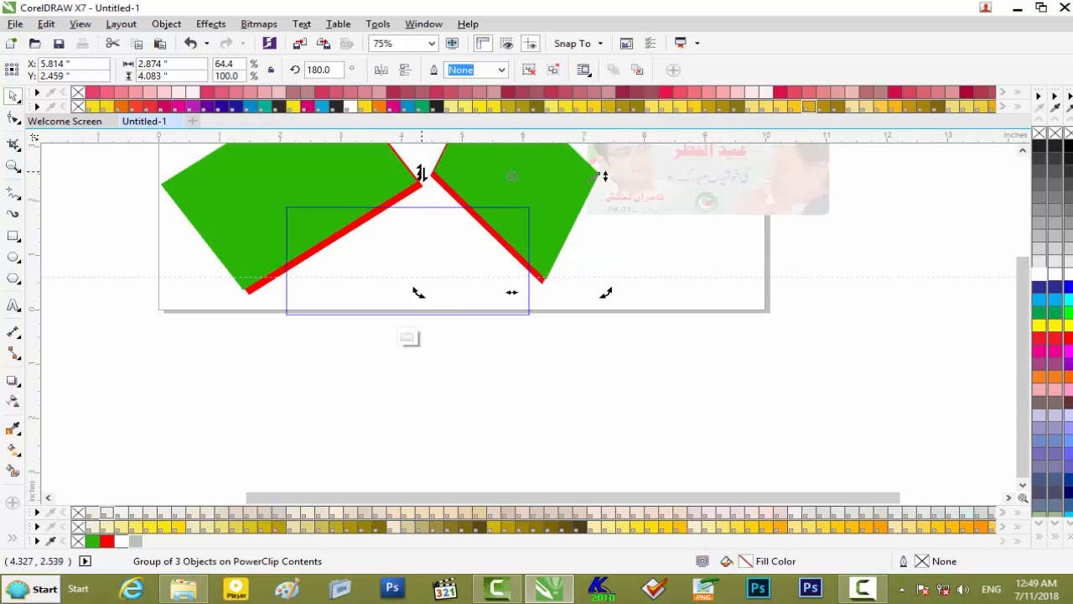
scroll(433, 186, "down", 1)
left_click(455, 179)
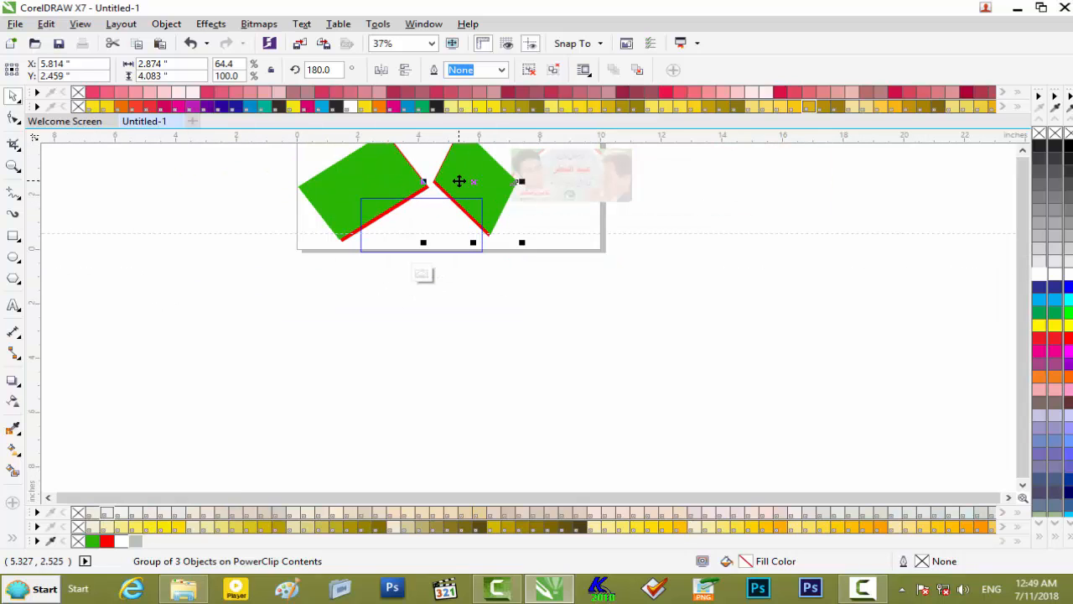
left_click_drag(426, 182, 416, 182)
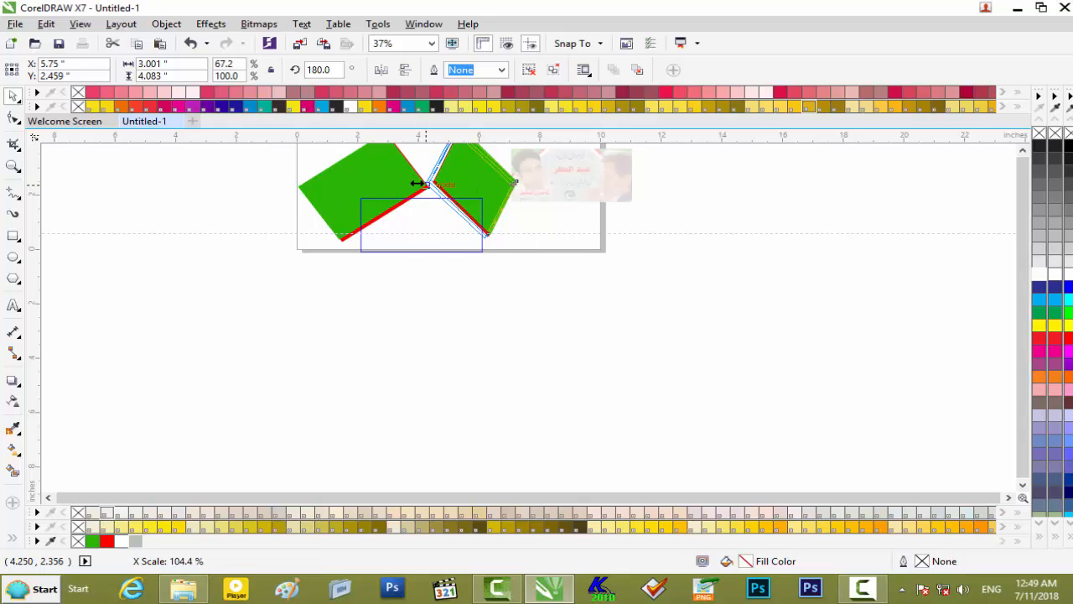
left_click_drag(424, 183, 430, 183)
Rotate the upper-right striped group to about 177.295° and finish editing the PowerClip
left_click(496, 189)
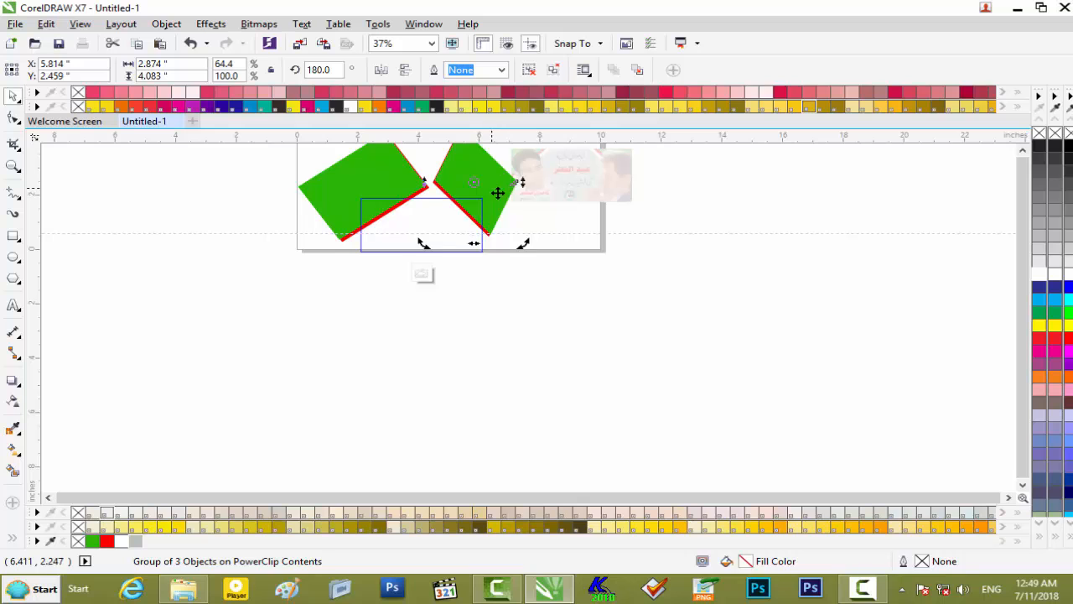
left_click_drag(525, 244, 520, 248)
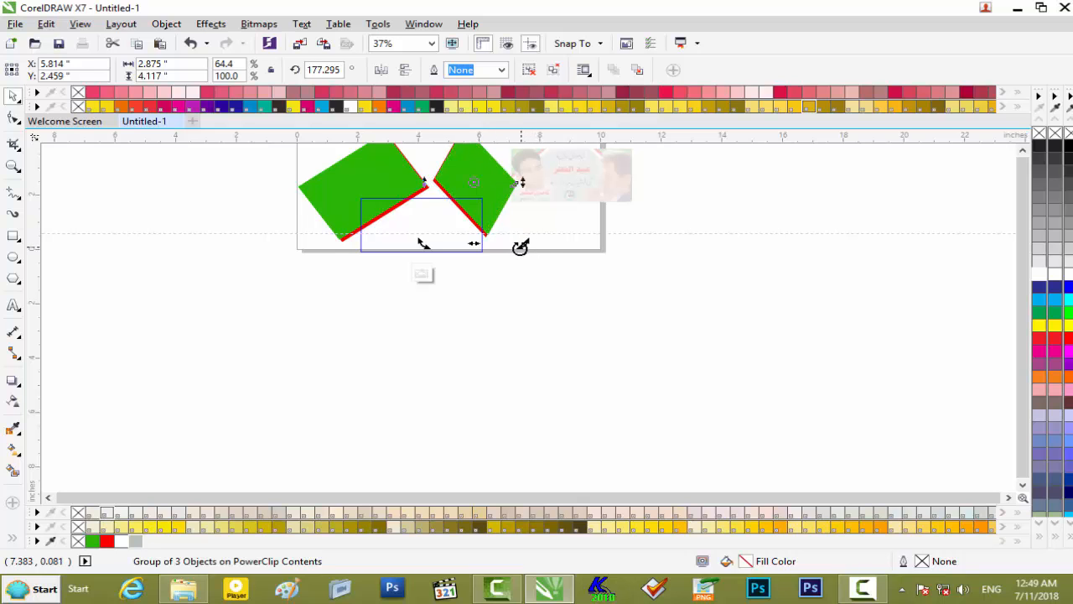
left_click(423, 274)
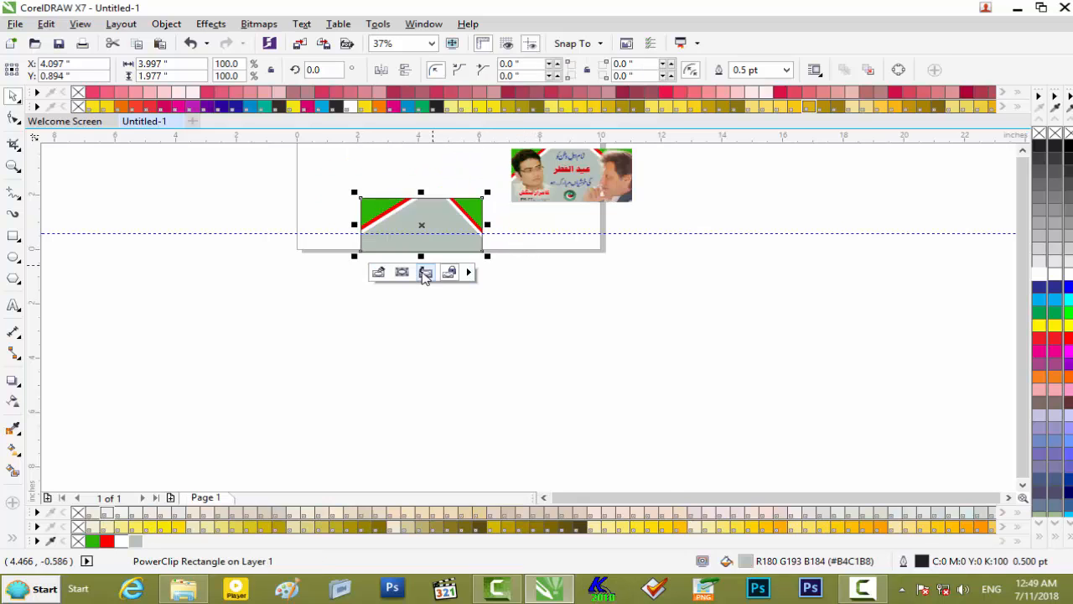
scroll(422, 272, "up", 1)
scroll(422, 272, "down", 1)
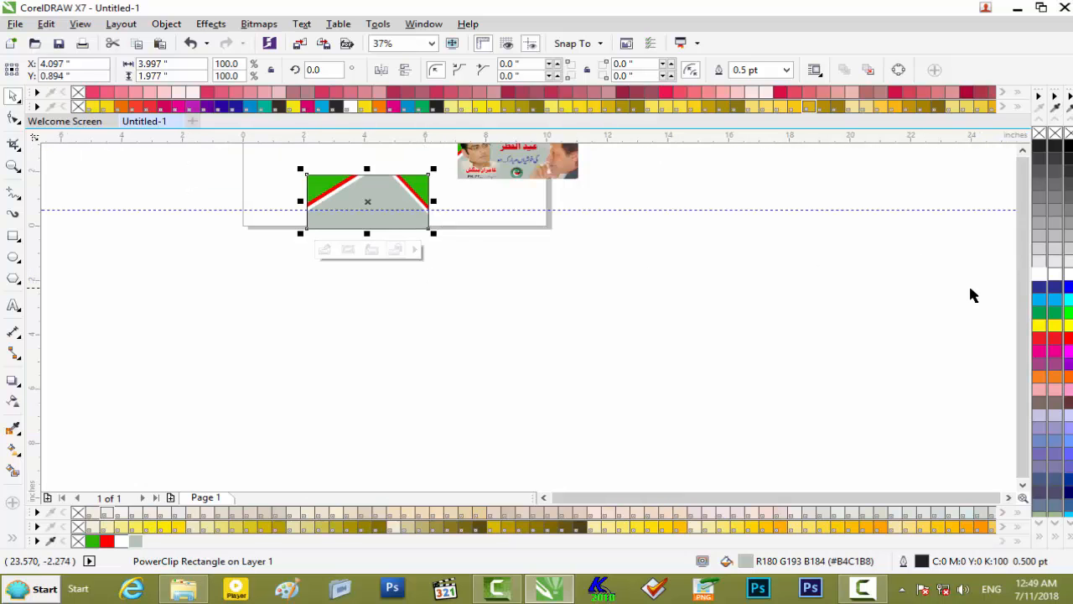
Move the reference banner image past the page's upper-right corner, to about X 11.819, Y 3.797 inches
scroll(391, 240, "up", 1)
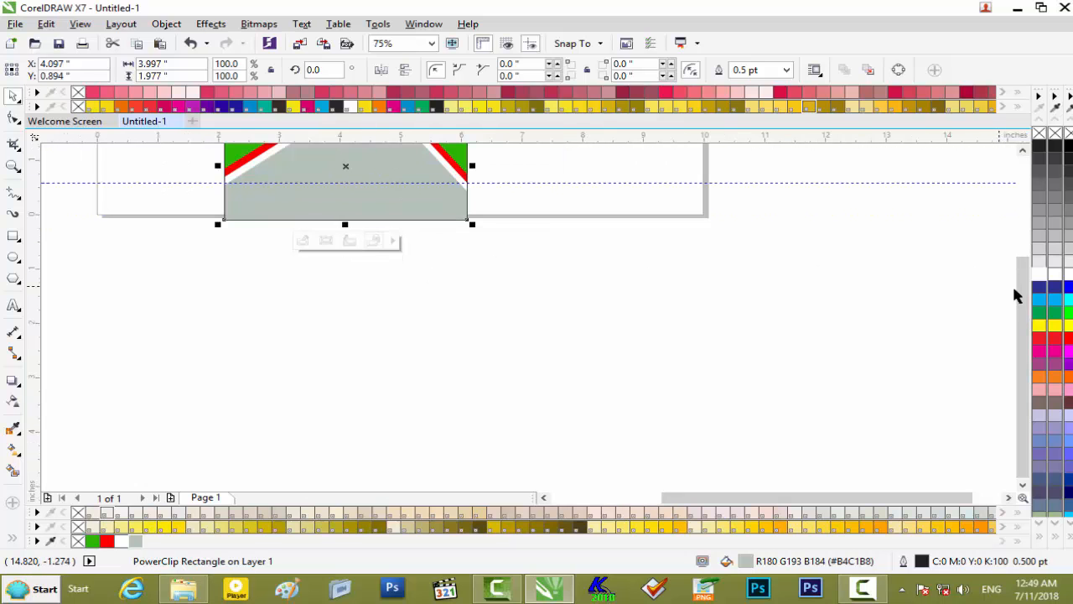
left_click_drag(1019, 292, 1020, 236)
scroll(268, 287, "up", 1)
scroll(271, 290, "down", 1)
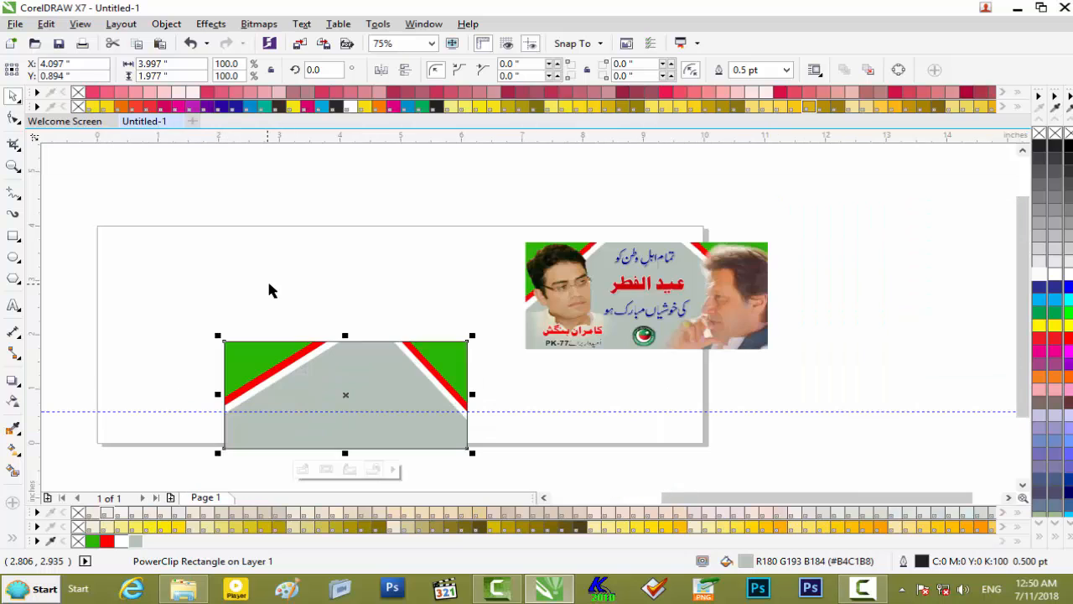
left_click(663, 292)
left_click_drag(646, 294, 814, 236)
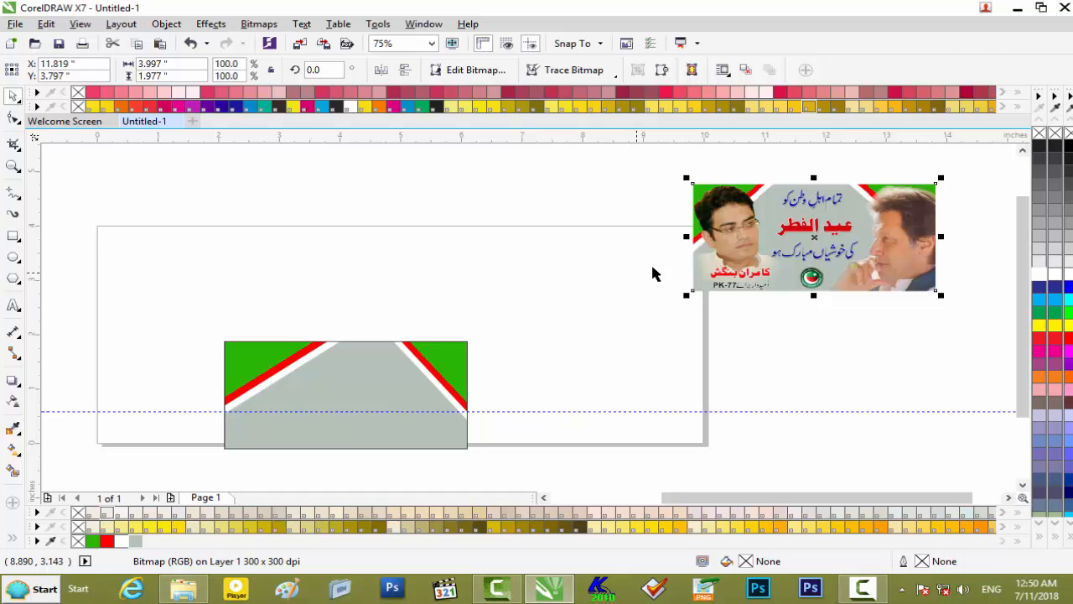
scroll(473, 351, "up", 1)
scroll(473, 350, "down", 1)
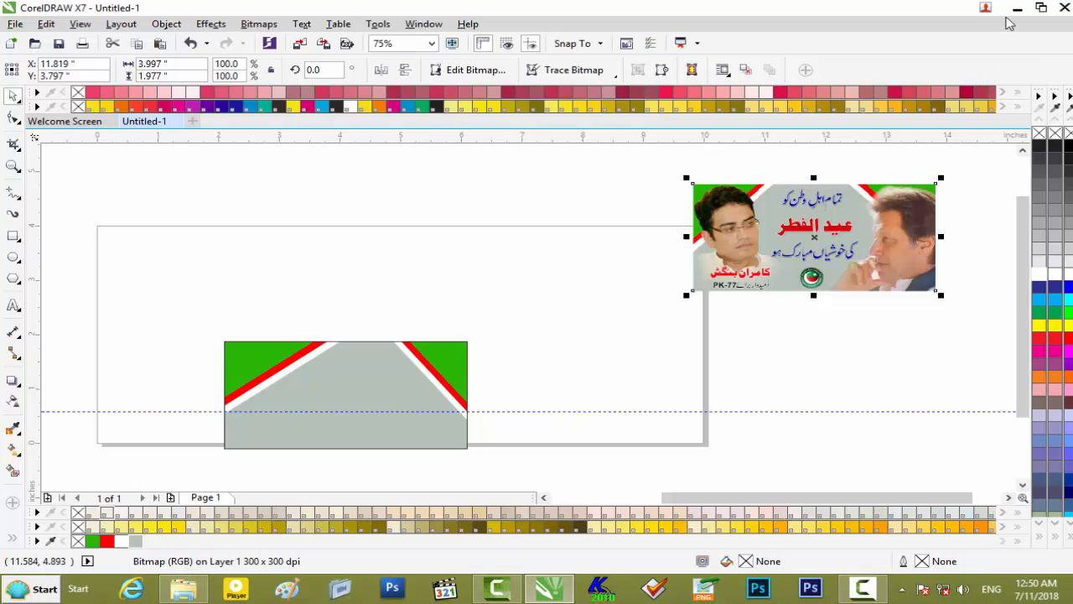
Switch to the PK-77 folder in File Explorer and bring photo.psd into the CorelDRAW drawing
left_click(1016, 12)
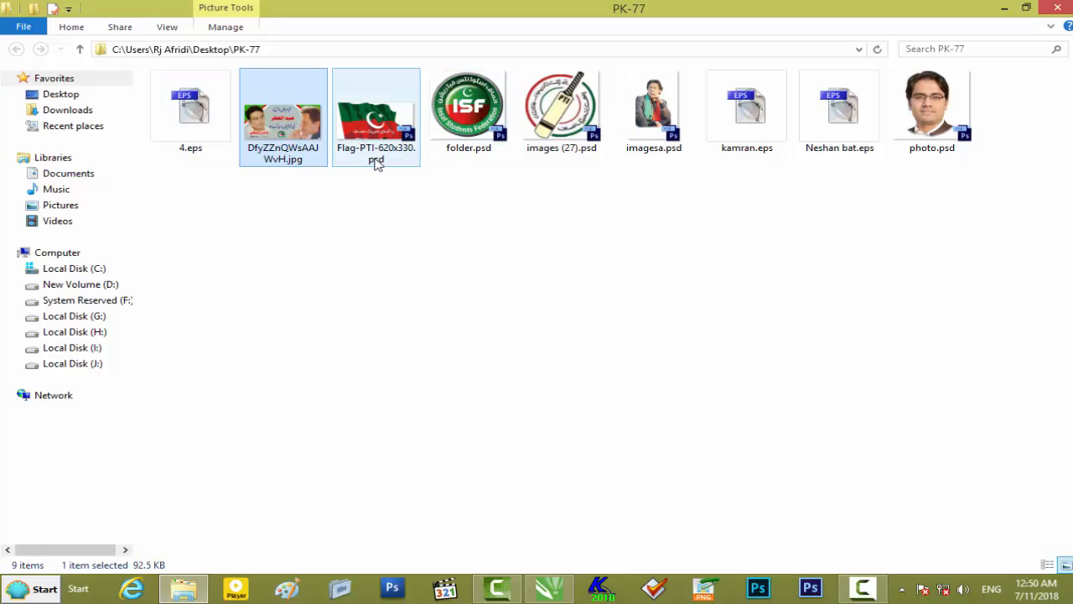
left_click_drag(222, 130, 371, 311)
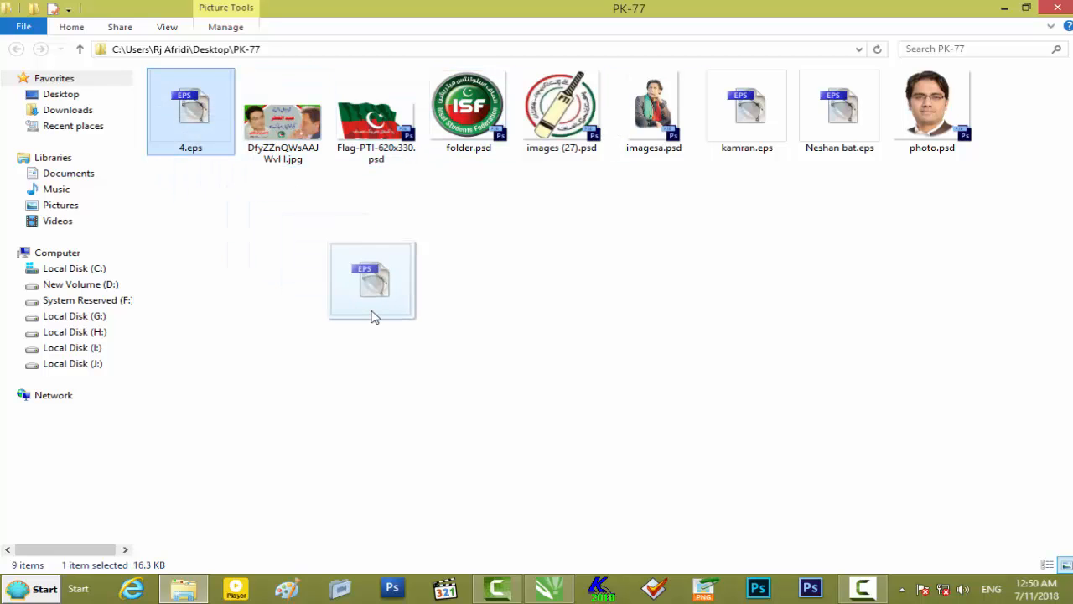
left_click_drag(927, 126, 437, 320)
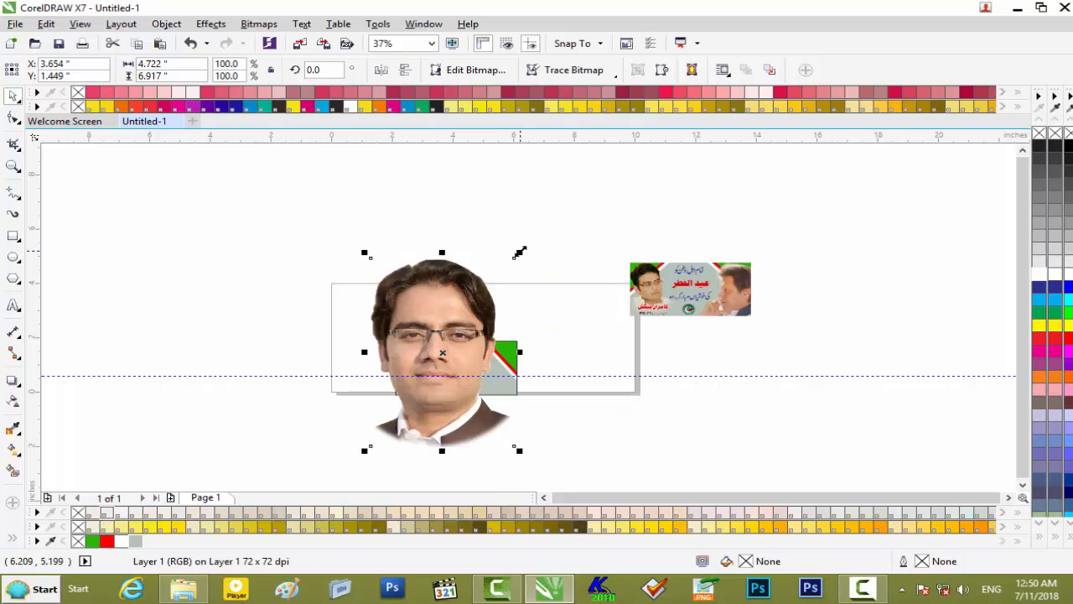
Shrink the imported portrait to about 0.606 × 0.847 inches over the grey rectangle's left part
left_click_drag(364, 351, 303, 356)
left_click_drag(388, 319, 432, 303)
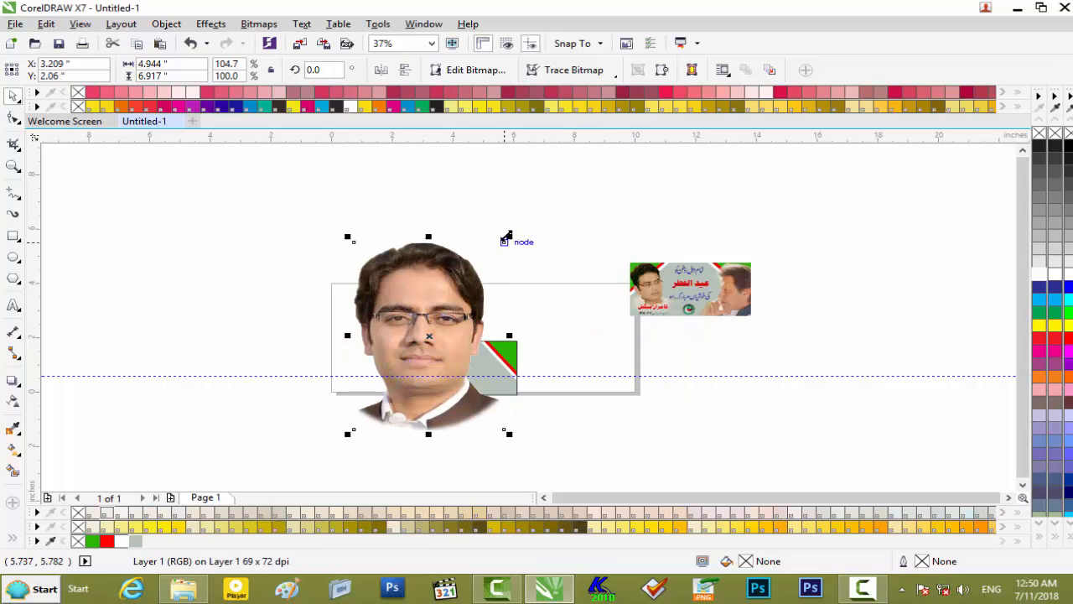
left_click_drag(509, 239, 416, 396)
scroll(436, 304, "up", 2)
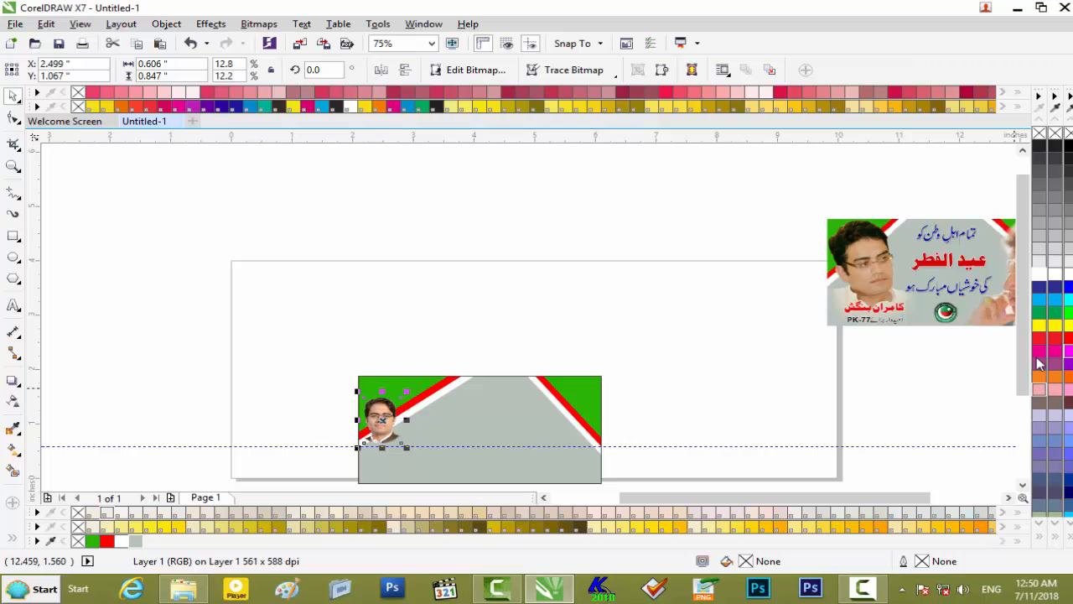
Enlarge the portrait to about 1.166 × 1.631 inches and move it to about X 2.801, Y 0.983 inches
left_click_drag(1022, 367, 1016, 410)
scroll(399, 376, "up", 1)
scroll(399, 376, "up", 2)
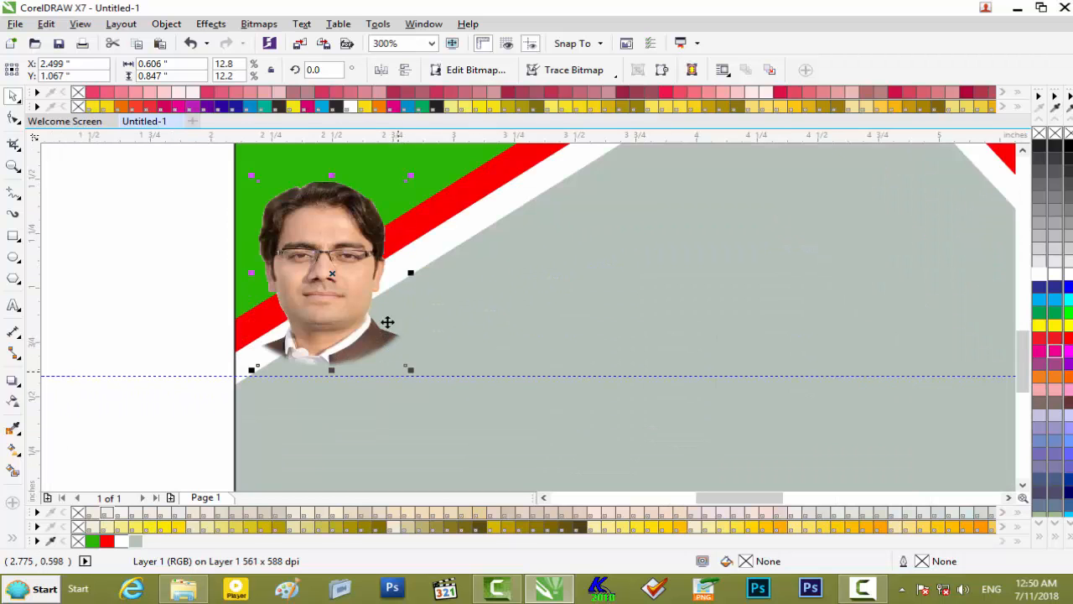
left_click_drag(411, 176, 477, 168)
scroll(358, 364, "down", 2)
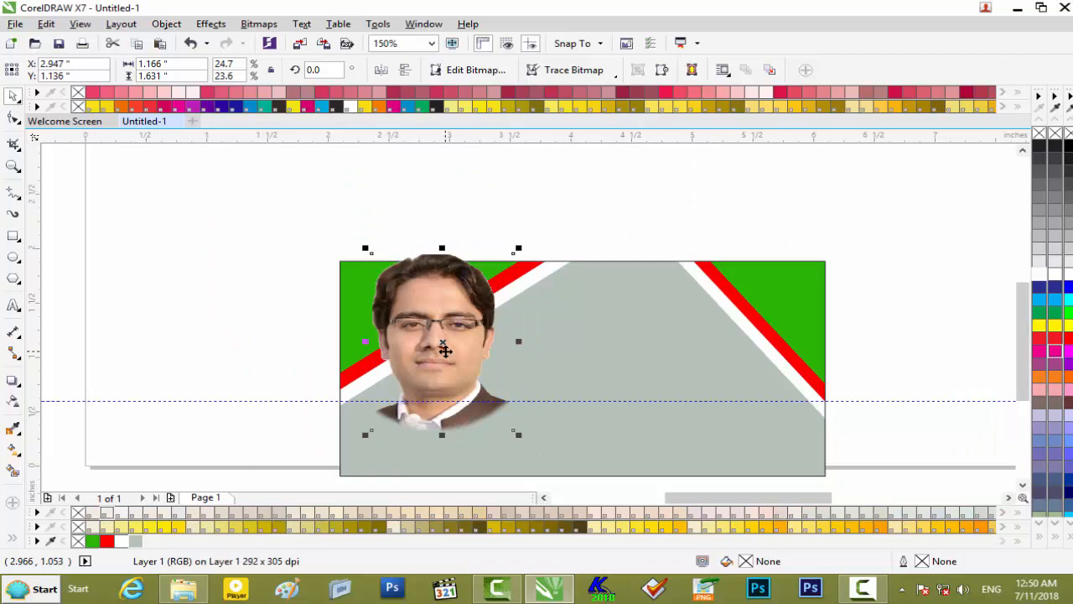
left_click_drag(440, 350, 418, 363)
scroll(436, 350, "down", 2)
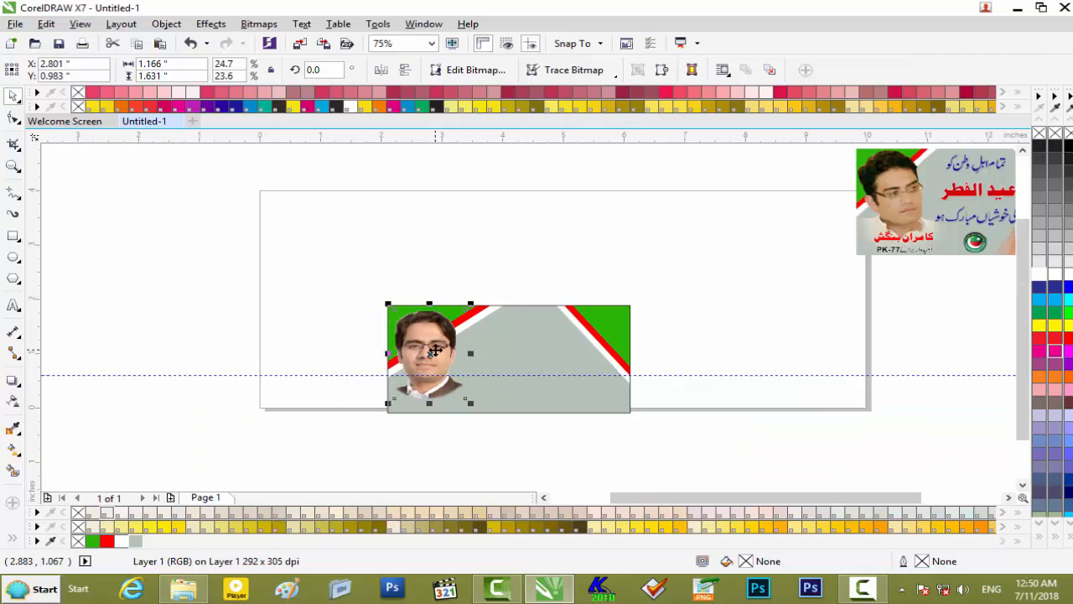
left_click(665, 243)
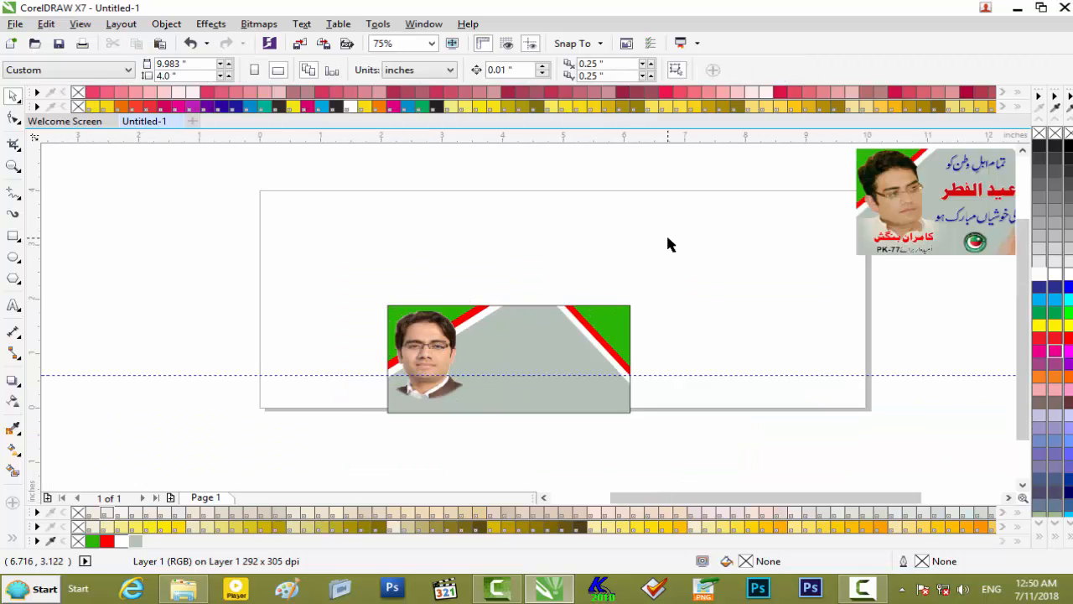
Try imagesa.psd from the PK-77 folder as an enlarged picture over the grey rectangle's right part, and delete it
left_click(1018, 8)
left_click_drag(654, 109, 673, 369)
left_click_drag(734, 294, 743, 274)
left_click_drag(738, 345, 676, 372)
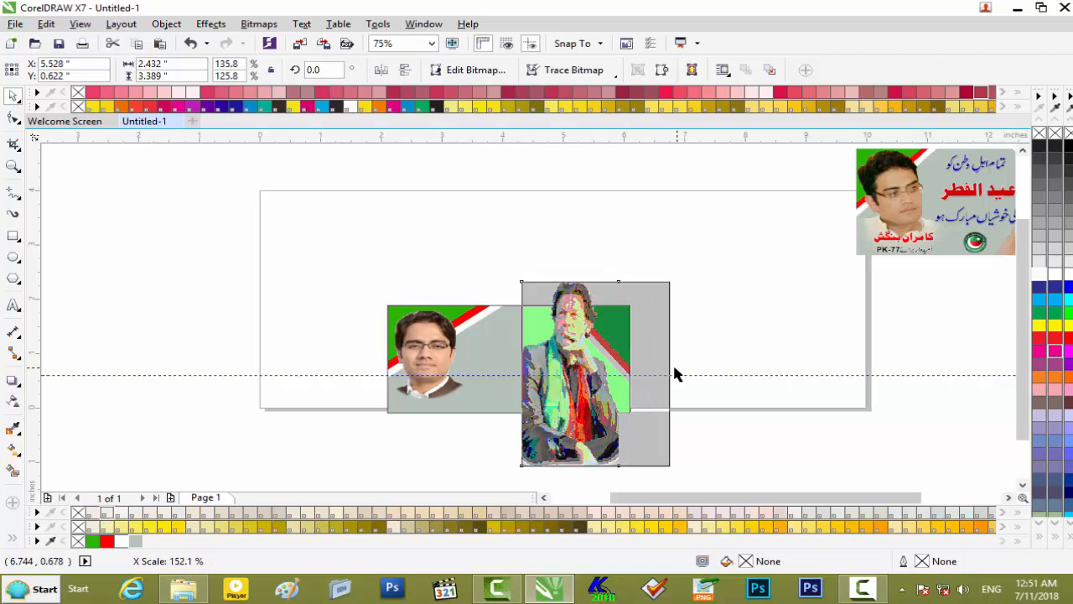
left_click_drag(607, 354, 608, 327)
key("Delete")
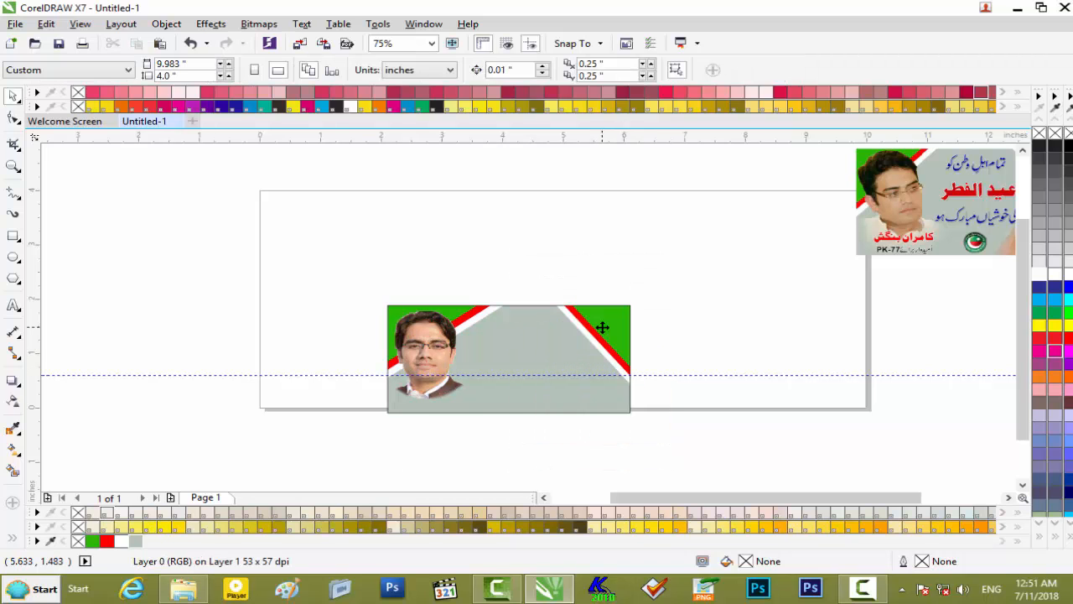
Switch to File Explorer and open the H:\Wallpaper\Imaran Khan\Psd folder
key("alt+Tab")
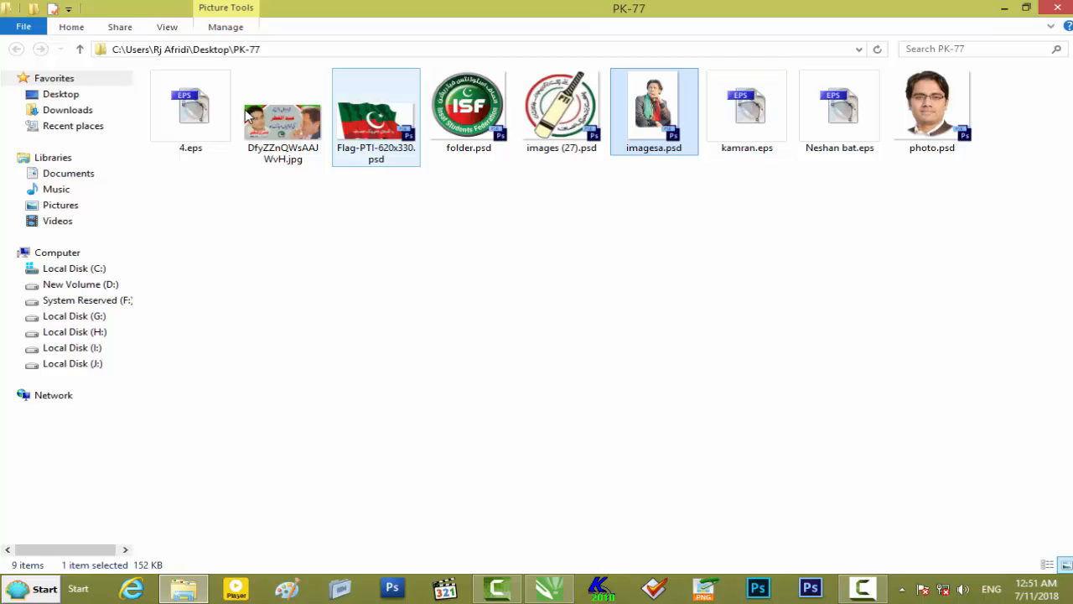
left_click(1003, 8)
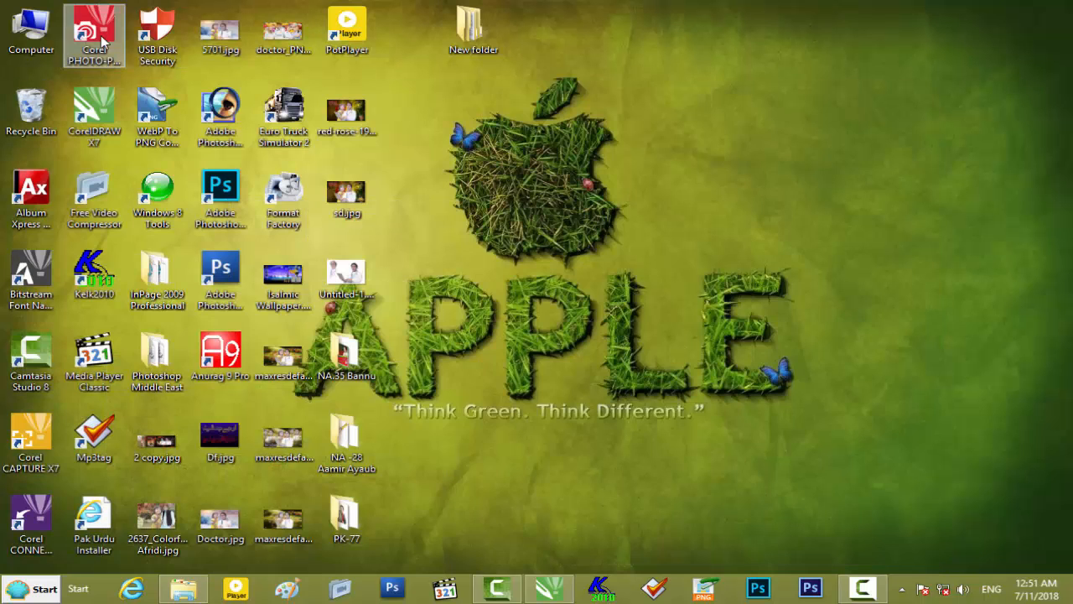
double_click(47, 44)
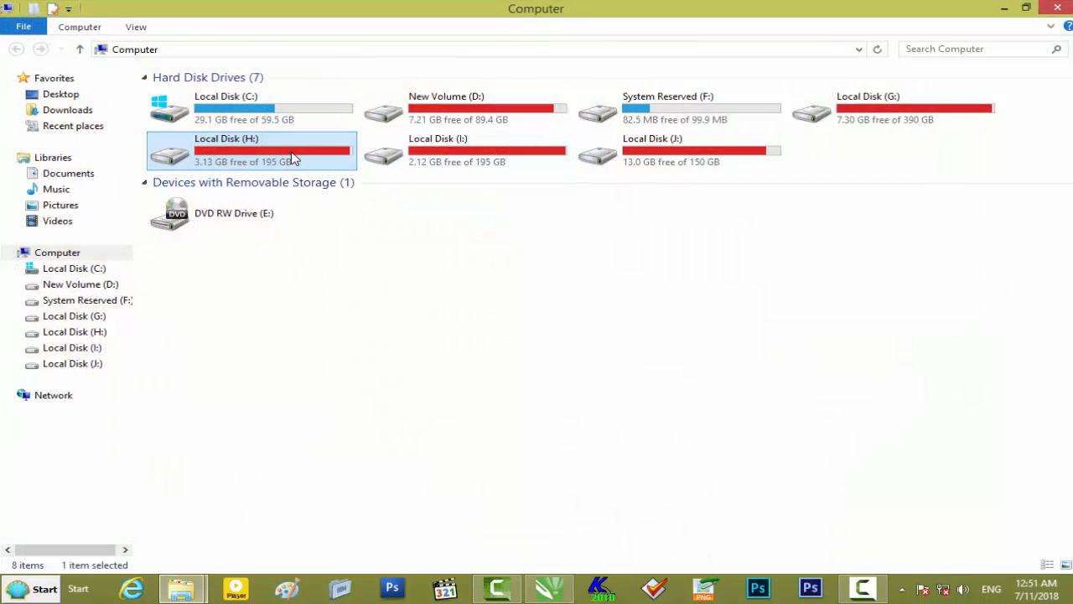
double_click(290, 156)
double_click(946, 284)
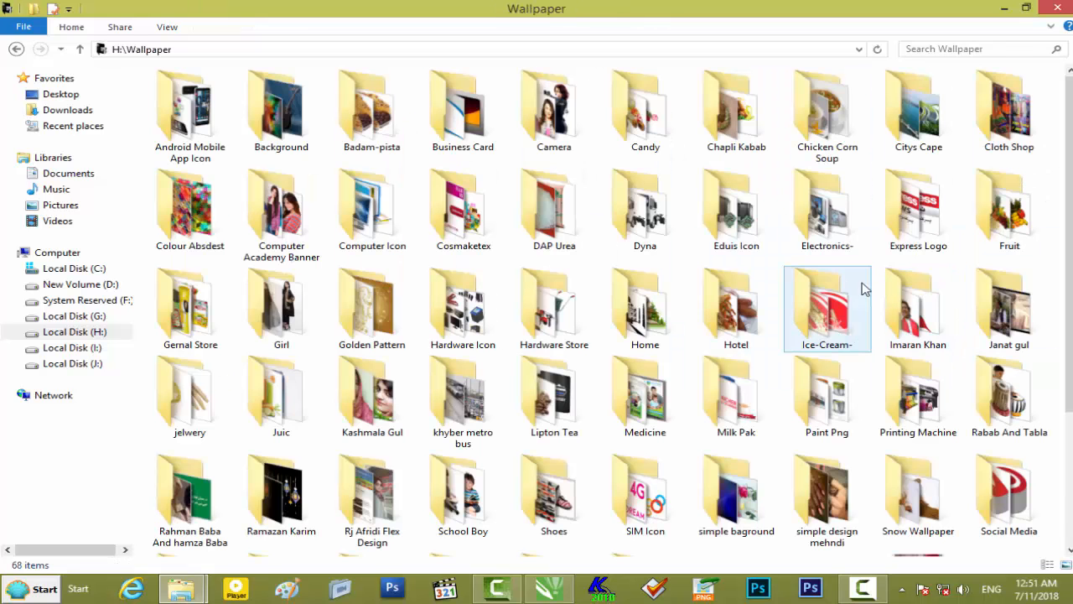
double_click(901, 297)
double_click(529, 134)
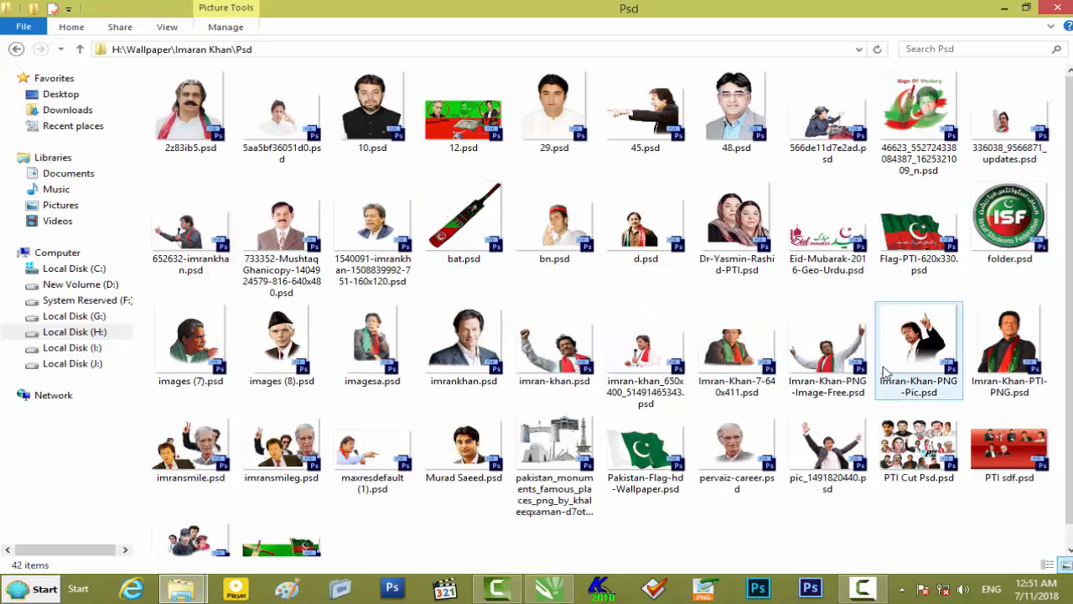
Bring Imran-Khan-PNG-Pic.psd from the Psd folder into the CorelDRAW drawing
scroll(755, 399, "down", 1)
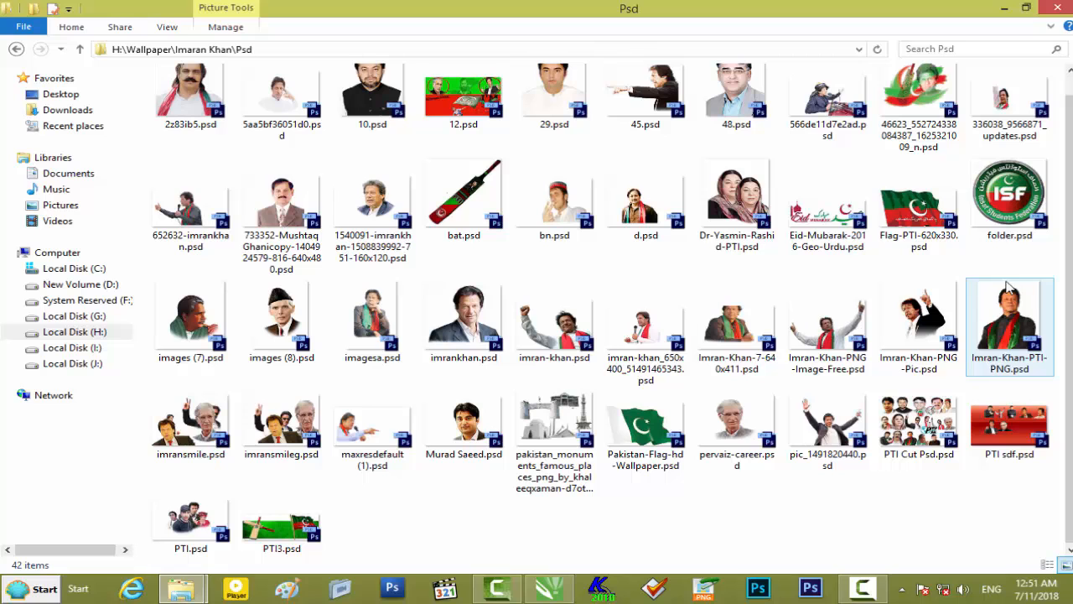
left_click_drag(927, 333, 629, 411)
scroll(695, 295, "down", 4)
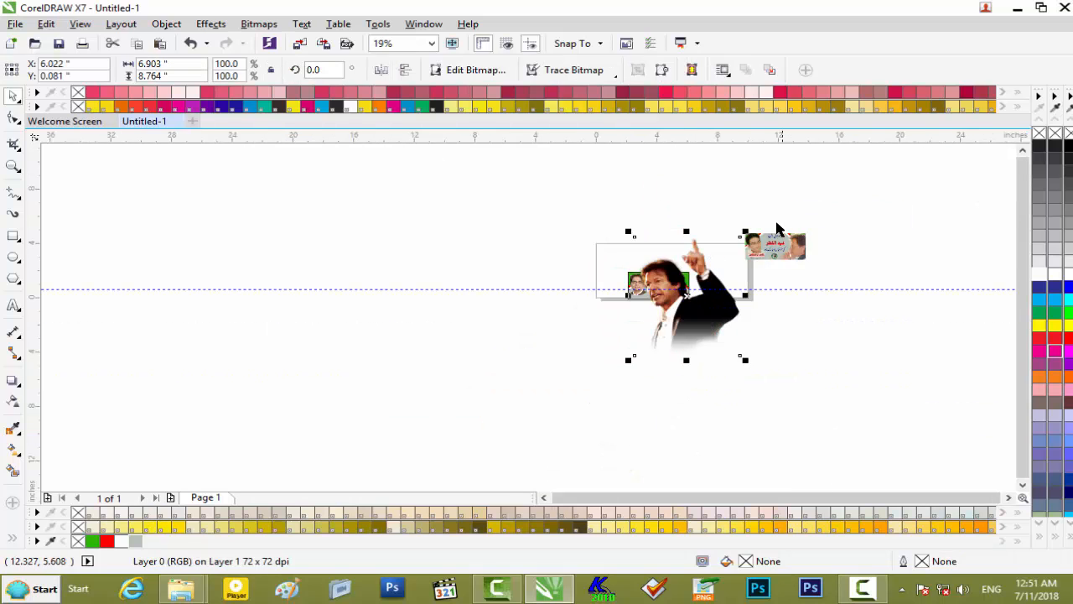
Shrink the raised-finger picture to about 2.785 × 3.536 inches and move it to about X 5.588, Y 0.578 inches, over the grey rectangle's right part
scroll(684, 284, "up", 2)
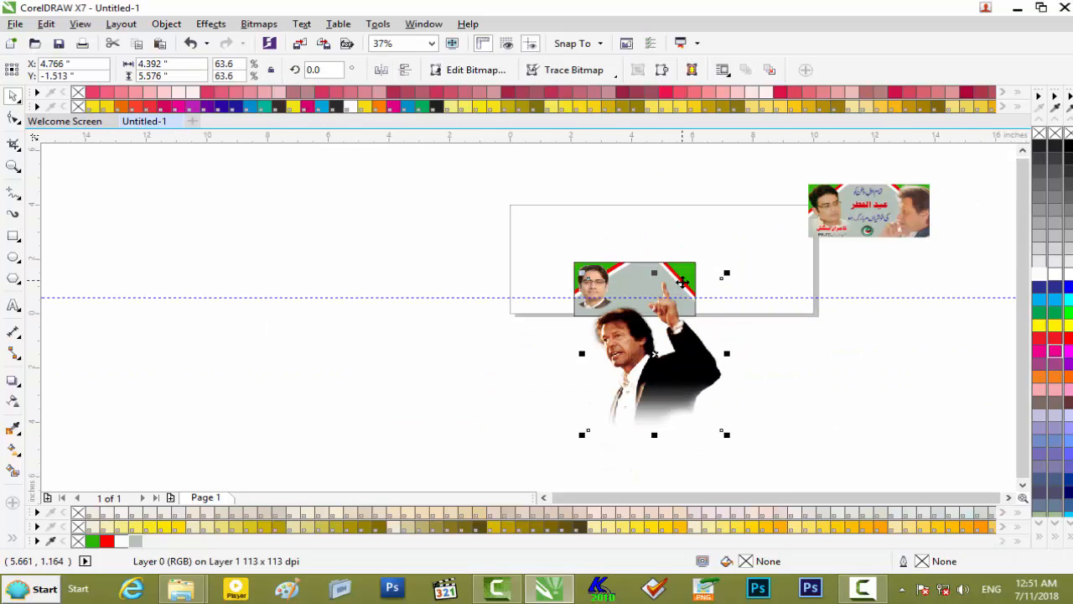
left_click_drag(726, 274, 679, 326)
scroll(650, 344, "up", 3)
scroll(626, 365, "down", 1)
left_click_drag(564, 425, 662, 263)
scroll(738, 218, "up", 1)
scroll(755, 206, "down", 1)
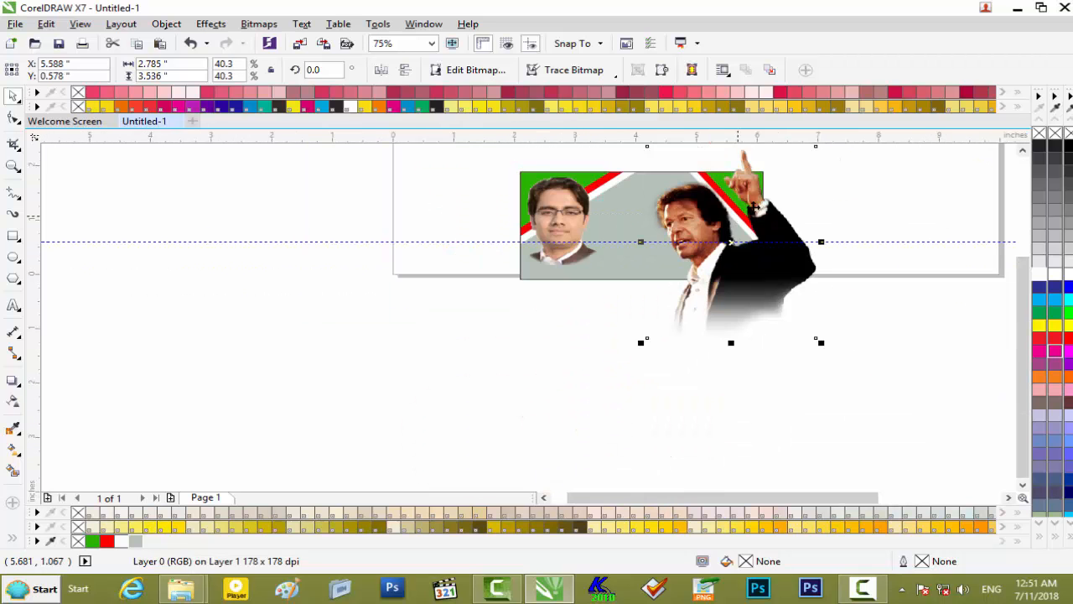
Shrink the raised-finger picture to about 1.931 × 2.315 inches and place it over the grey rectangle's right part
left_click(817, 150)
left_click(742, 275)
left_click_drag(822, 343, 780, 295)
scroll(743, 265, "up", 1)
left_click_drag(1021, 362, 1021, 321)
mouse_move(690, 326)
left_mouse_down()
mouse_move(672, 289)
mouse_move(688, 322)
left_mouse_up()
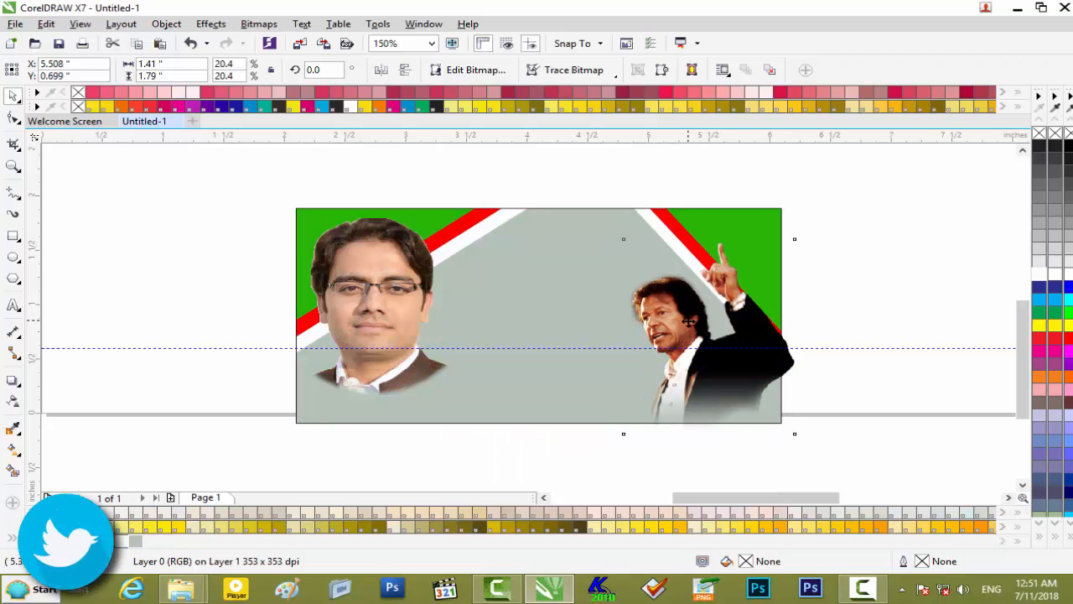
left_click(687, 321)
left_click(709, 335)
left_click_drag(807, 236, 832, 198)
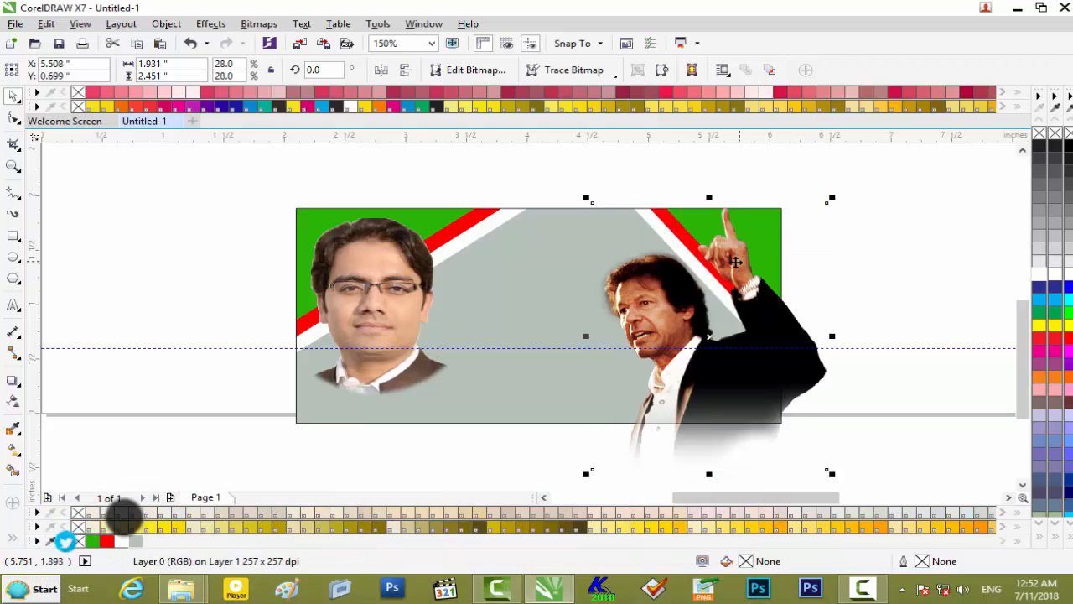
left_click_drag(713, 199, 713, 215)
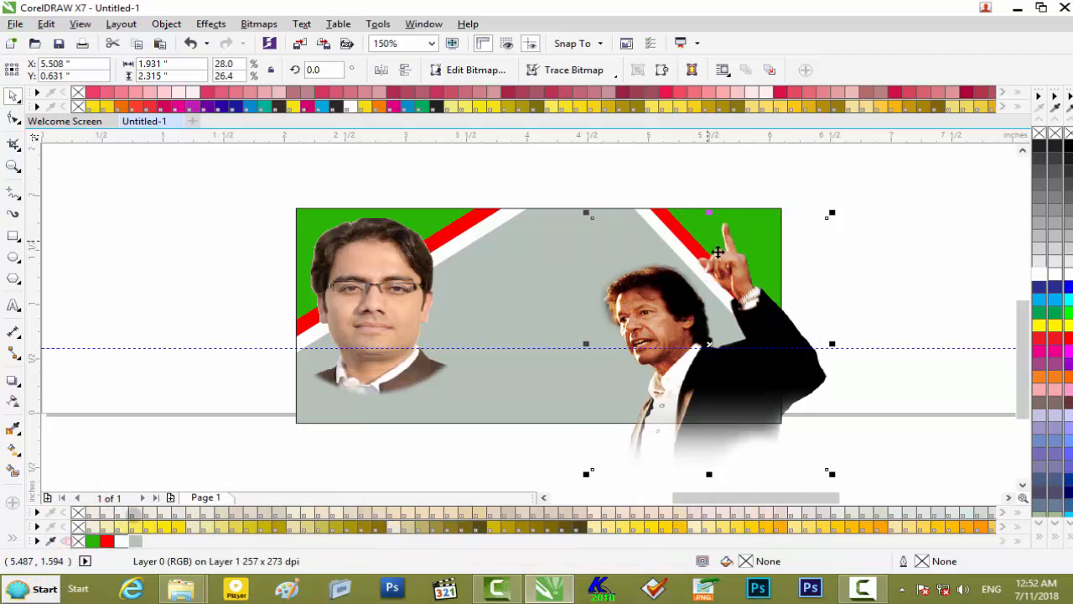
Nudge the raised-finger picture right and up to X 5.648, Y 0.731 inches
key("Right")
key("Right")
key("Right")
key("Right")
key("Right")
key("Right")
key("Right")
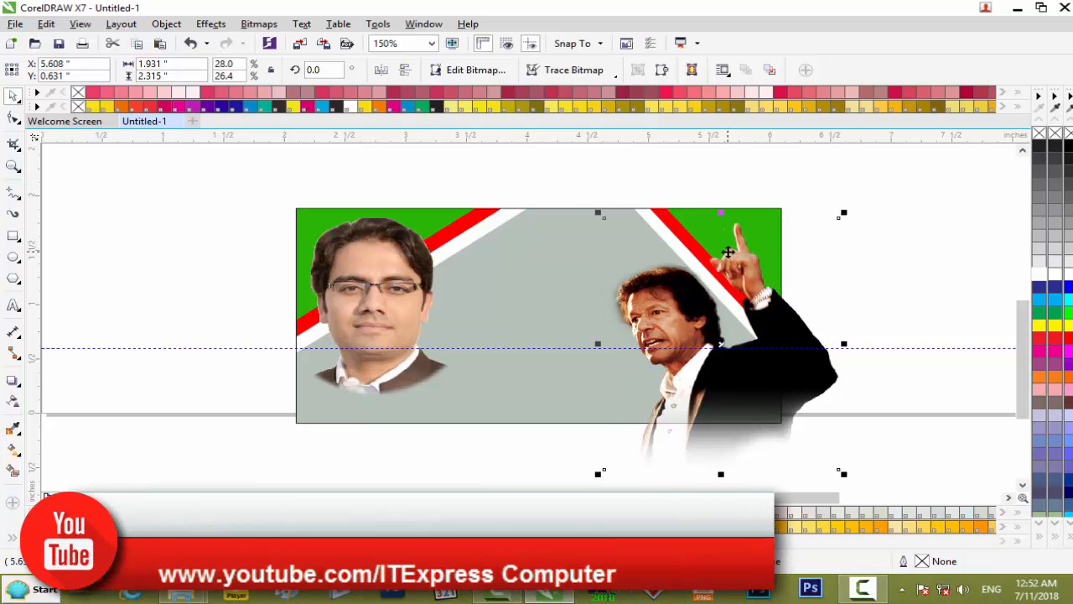
key("Up")
key("Up")
key("Up")
key("Up")
key("Up")
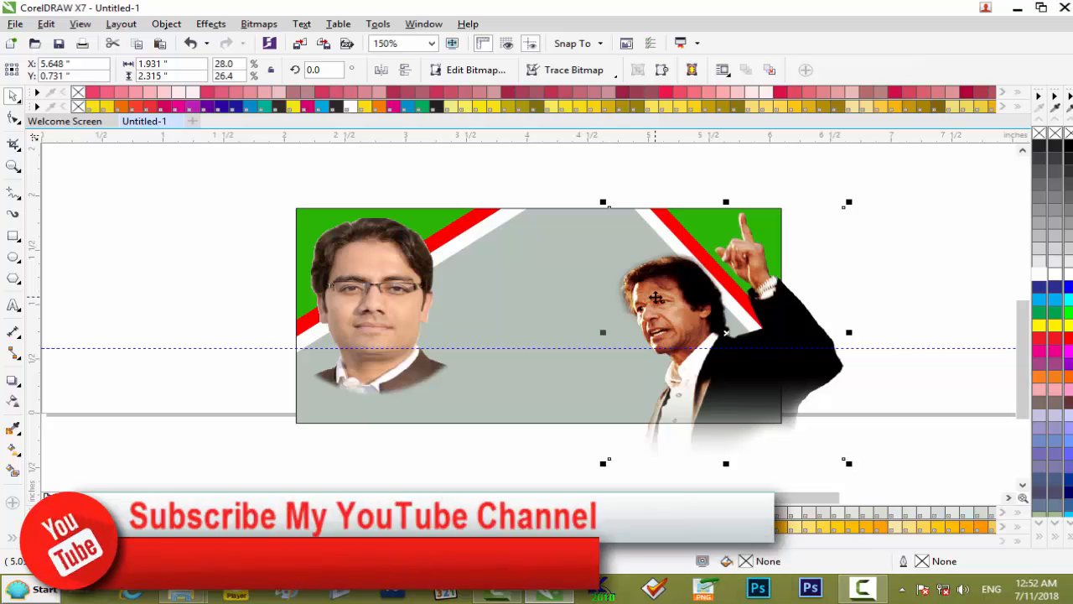
PowerClip the raised-finger picture inside the grey rectangle and deselect it
right_click(658, 295)
left_click(703, 158)
left_click(609, 276)
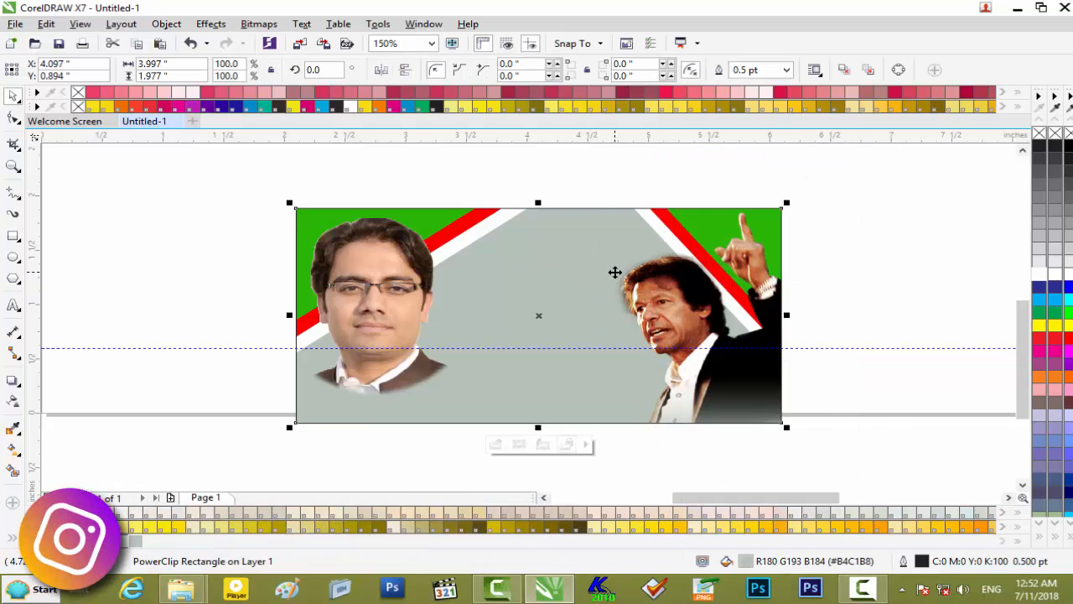
scroll(615, 273, "down", 2)
left_click(783, 238)
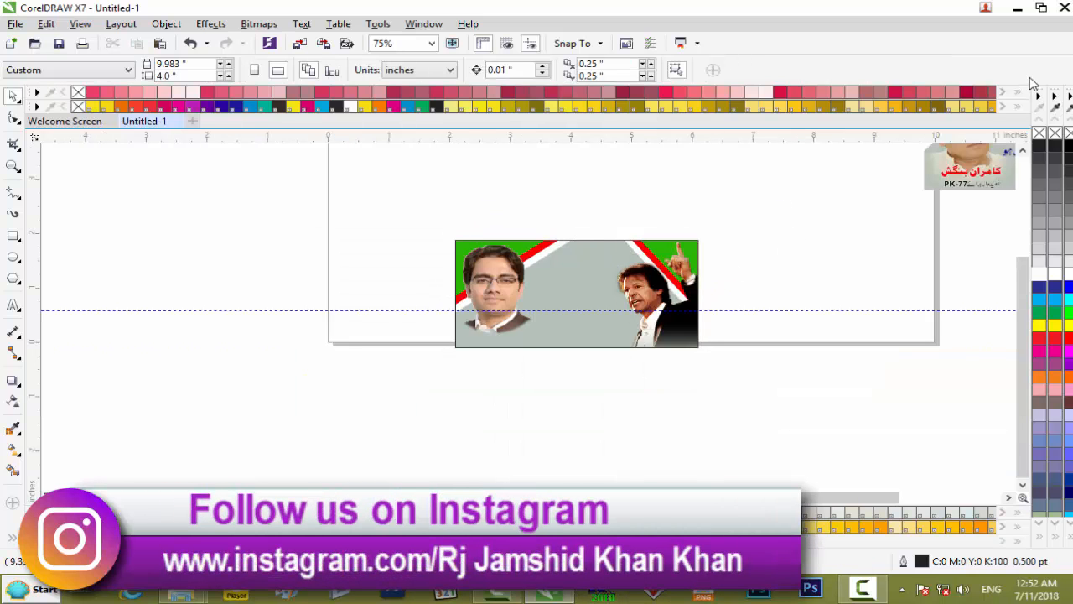
Close the Psd folder and import kamran.eps from the PK-77 folder into the drawing as editable text
left_click(1018, 8)
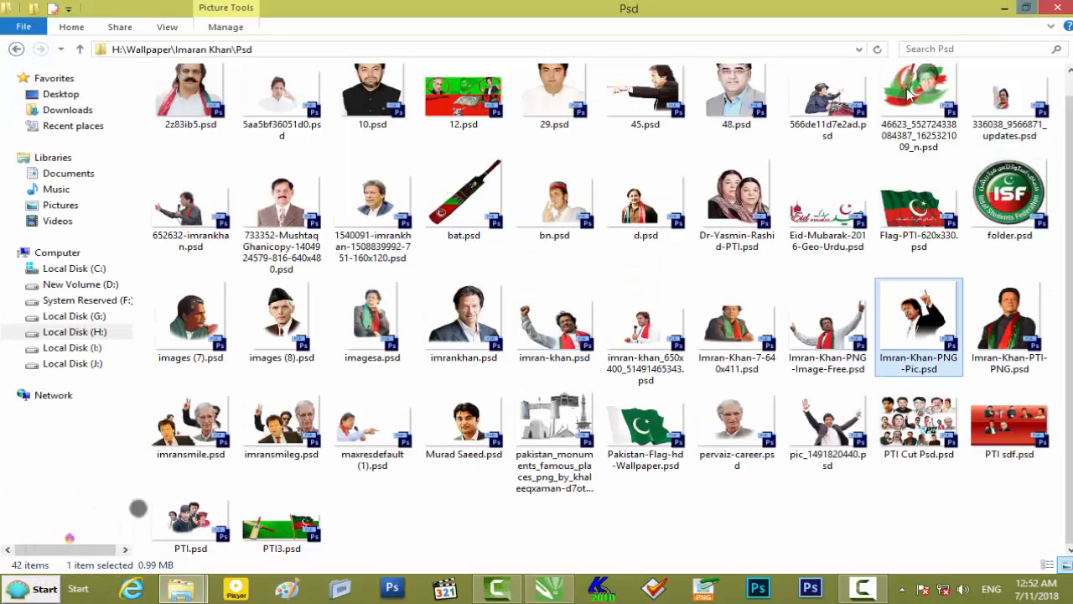
left_click(1057, 9)
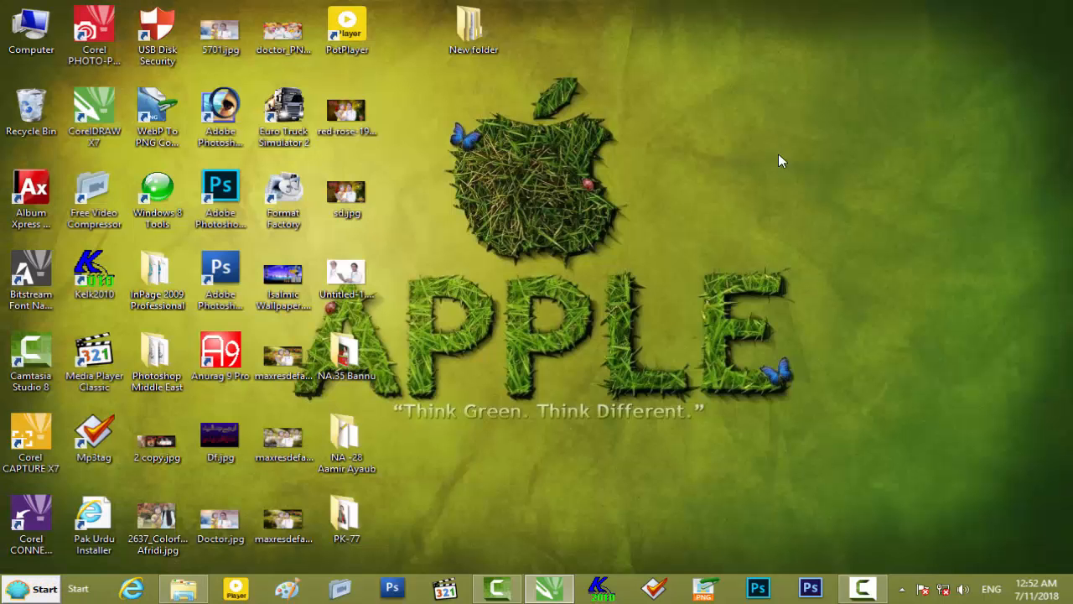
left_click(215, 568)
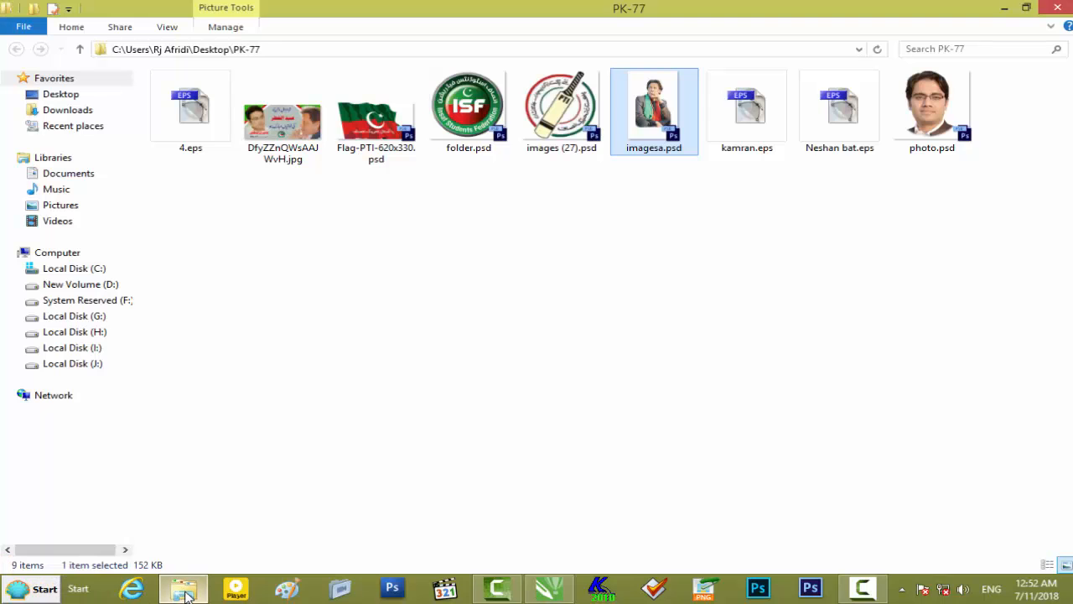
left_click(516, 287)
left_click_drag(746, 109, 604, 470)
left_click(513, 366)
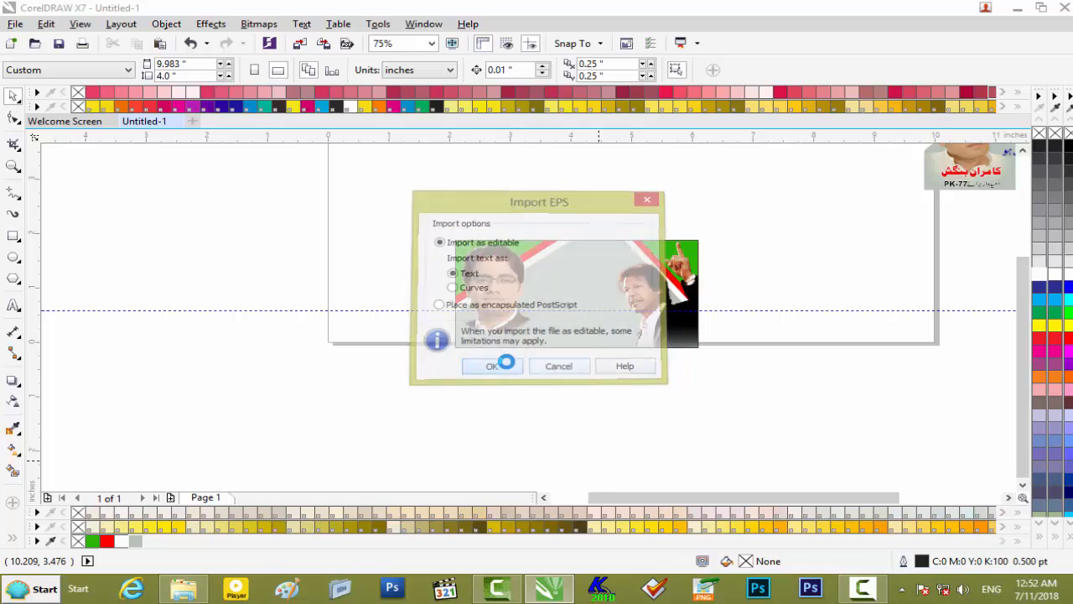
scroll(1016, 365, "down", 1)
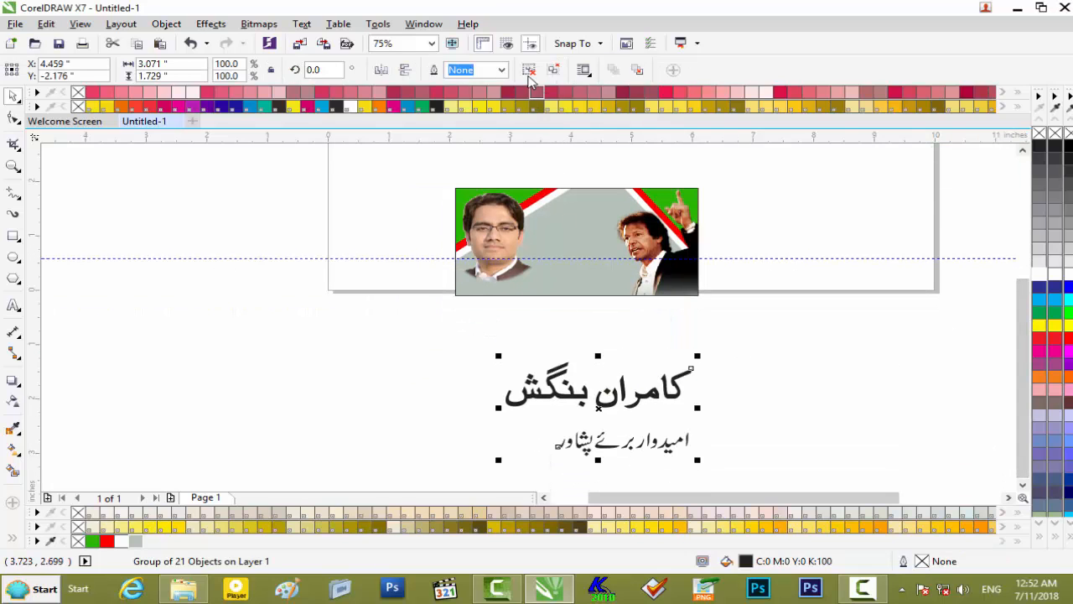
Ungroup the imported Urdu lettering and move the large name line up and left, apart from the smaller line
right_click(591, 403)
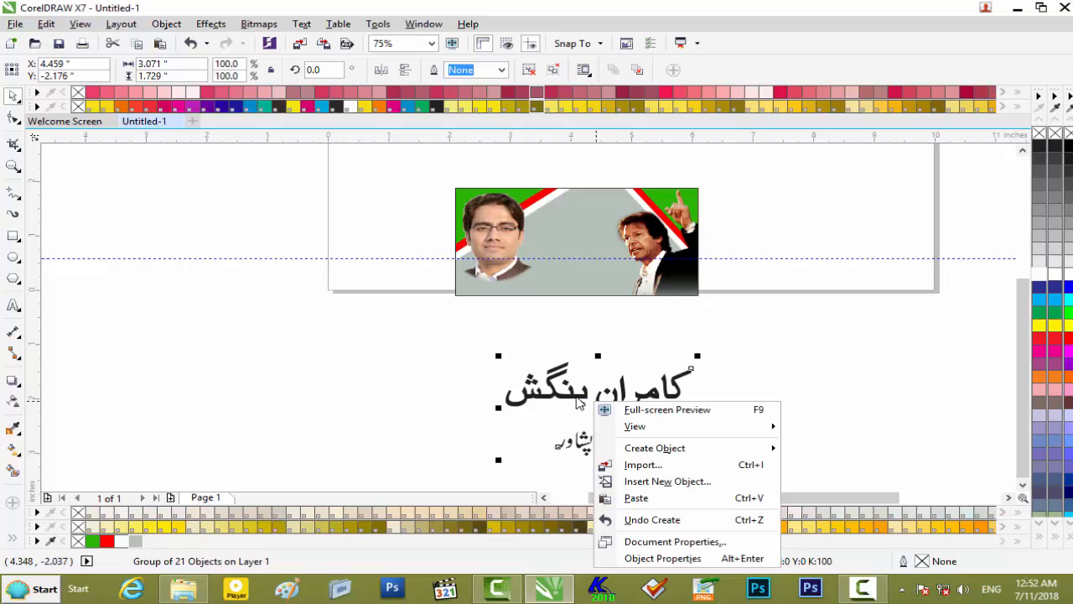
left_click(576, 397)
right_click(576, 397)
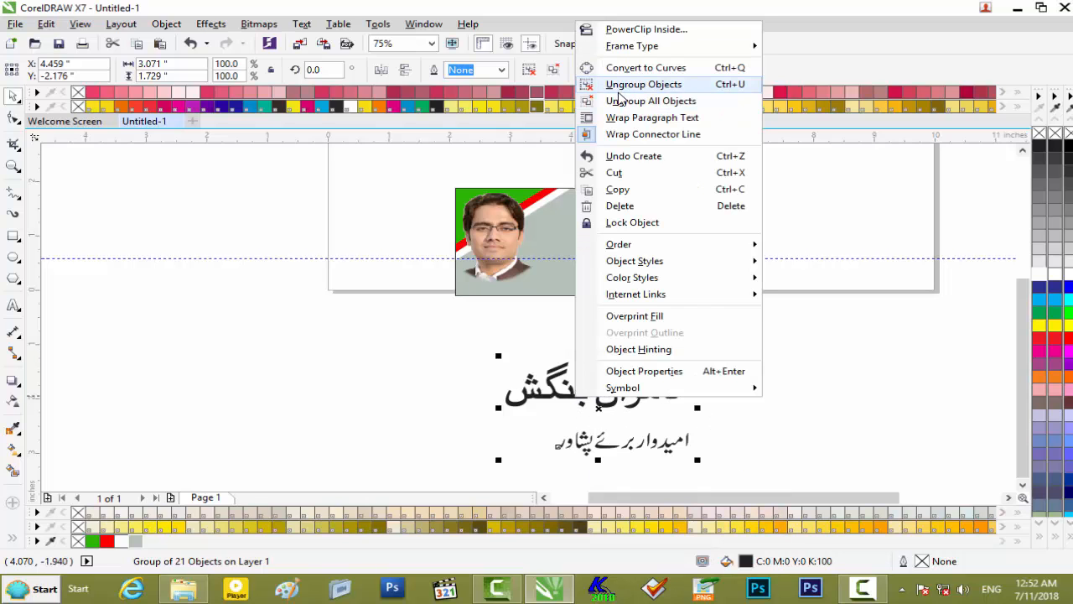
left_click(625, 82)
left_click_drag(734, 347, 468, 422)
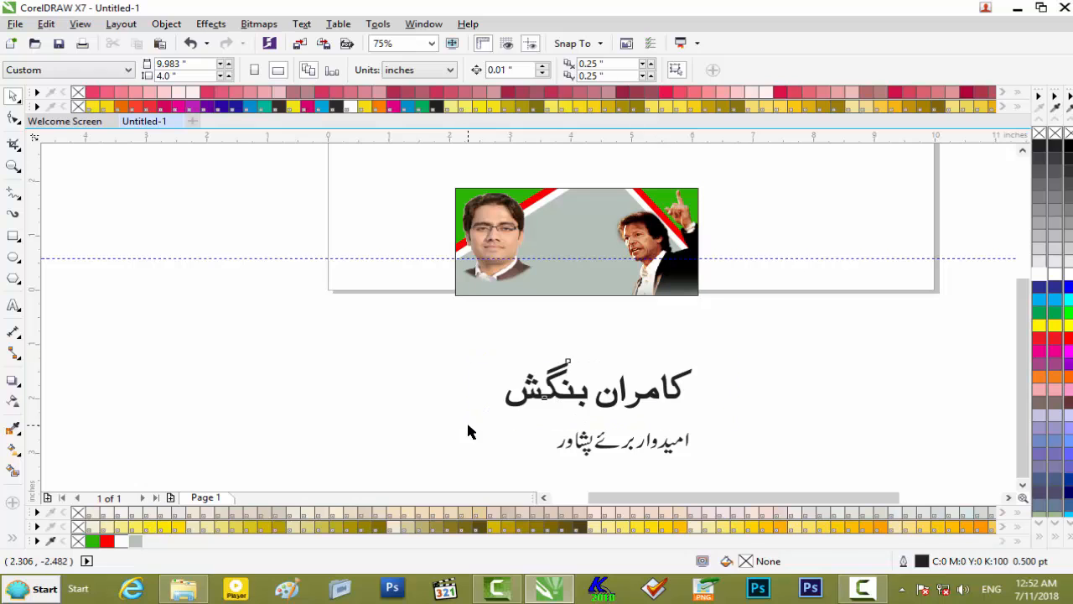
left_click_drag(540, 393, 442, 379)
left_click(640, 361)
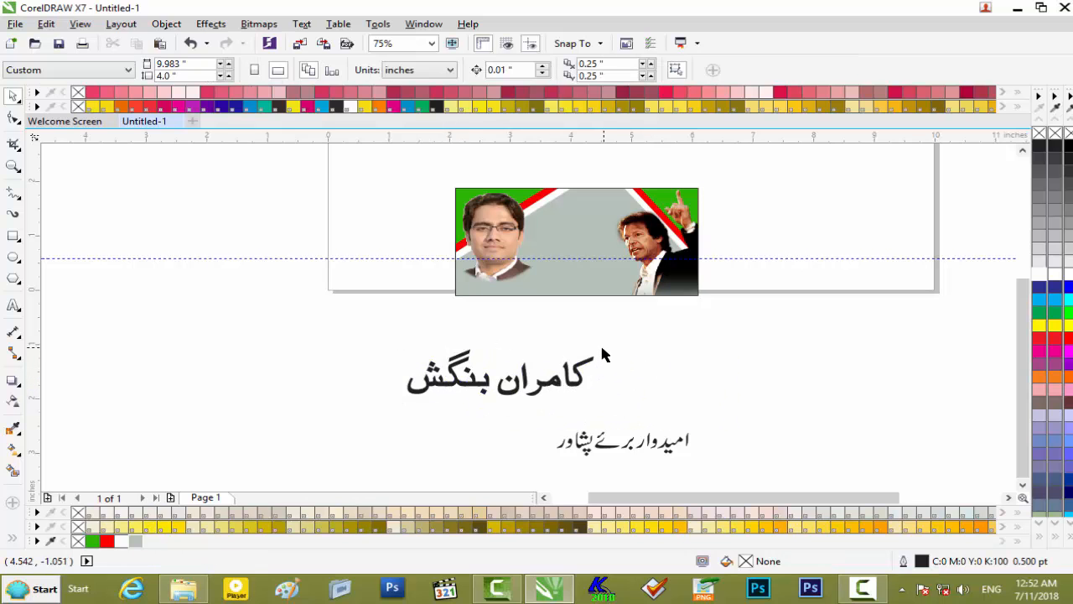
Tighten the name's first word by shifting its opening letters left to X 4.08 and its final letter right to X 3.06 inches
left_click(561, 394)
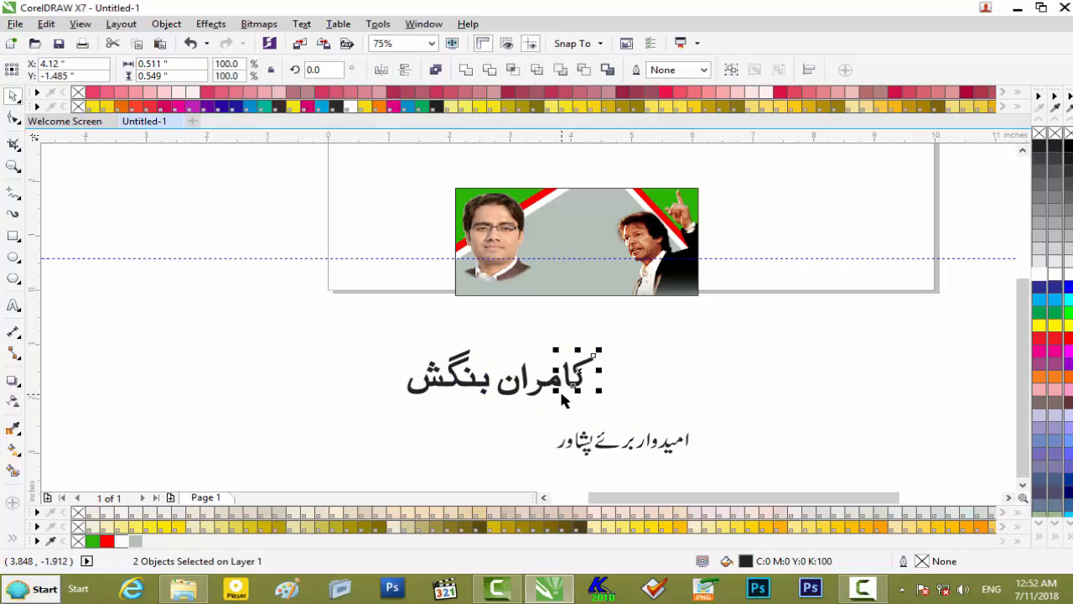
key("Left")
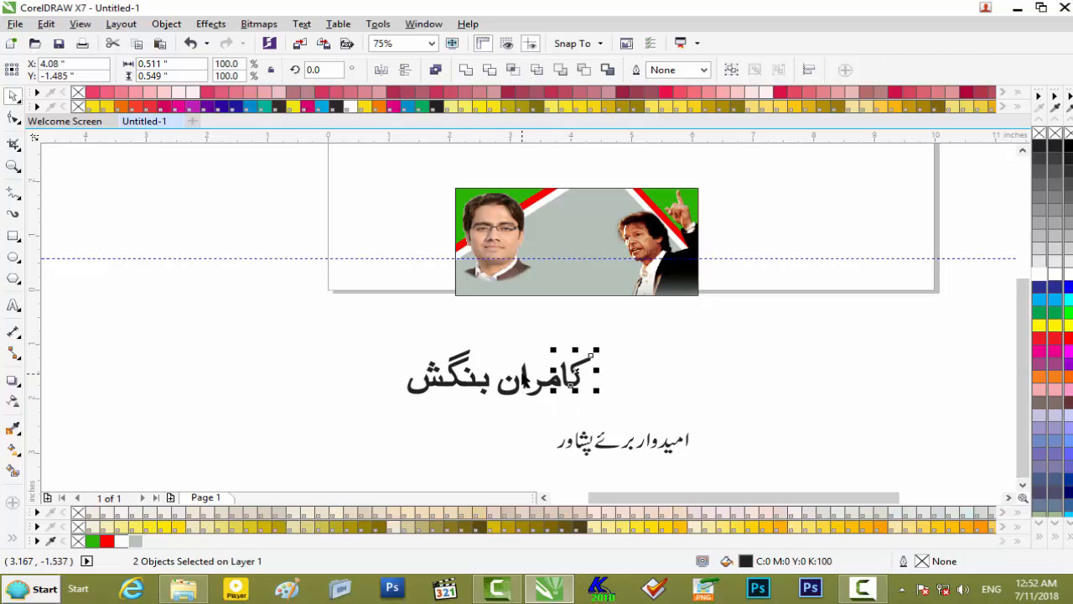
left_click(525, 380)
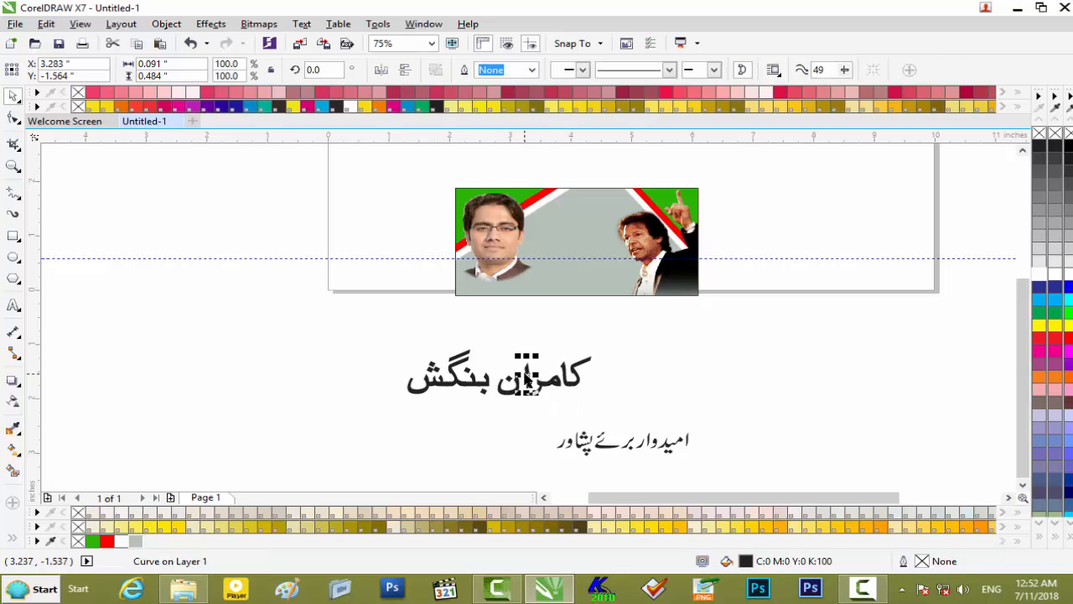
left_click(508, 385)
key("Right")
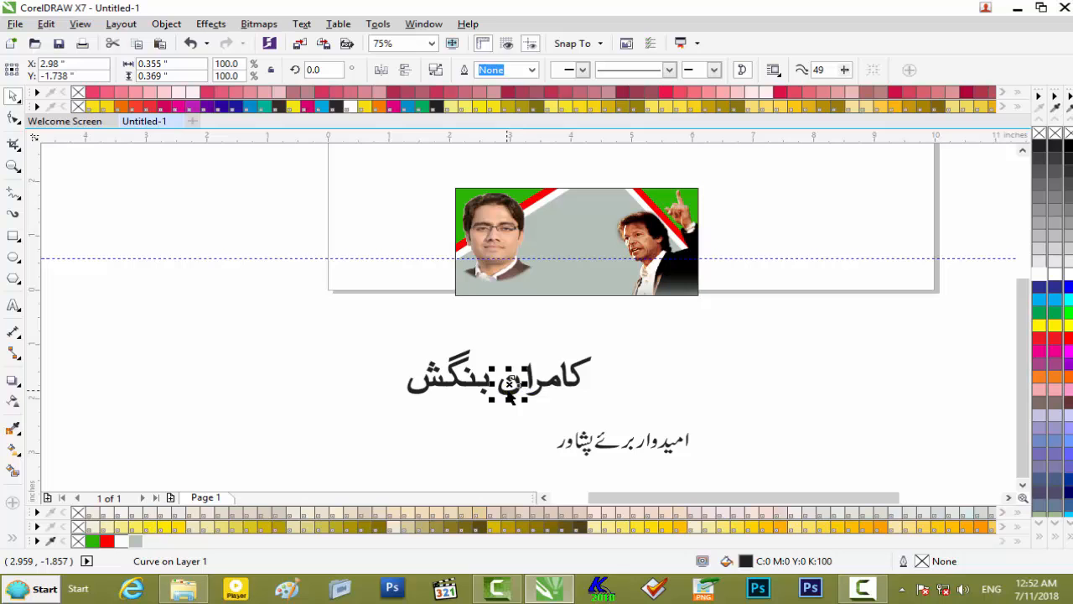
key("Right")
key("Right")
key("Right")
key("Right")
key("Right")
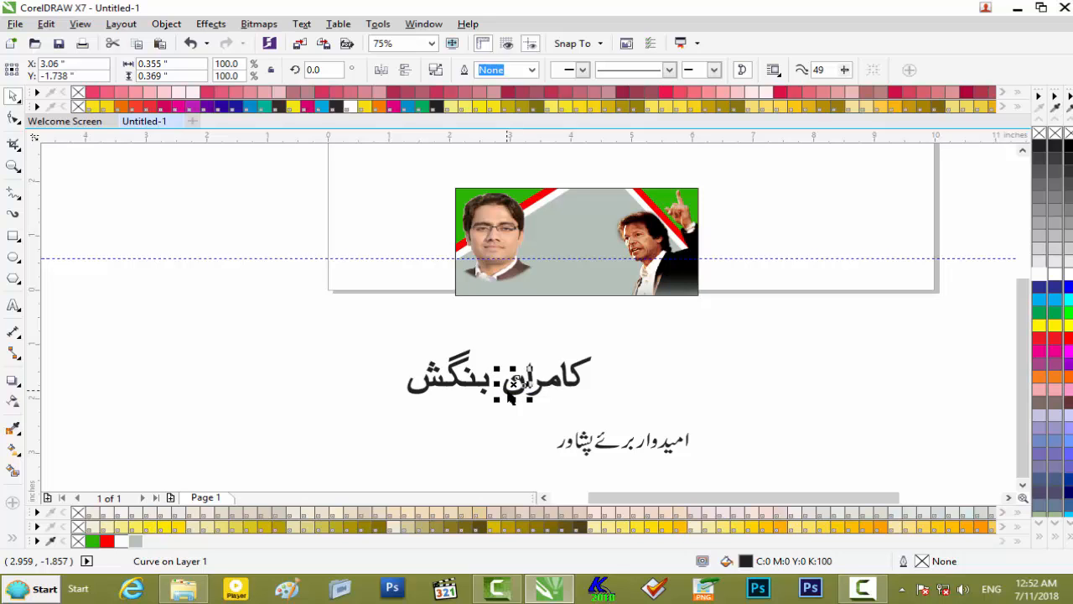
Shift the four pieces of the name's second word right to close the gap to the first word
left_click(476, 338)
left_click_drag(373, 342, 502, 402)
key("Right")
key("Right")
key("Right")
key("Right")
key("Right")
key("Right")
key("Right")
key("Right")
key("Right")
key("Right")
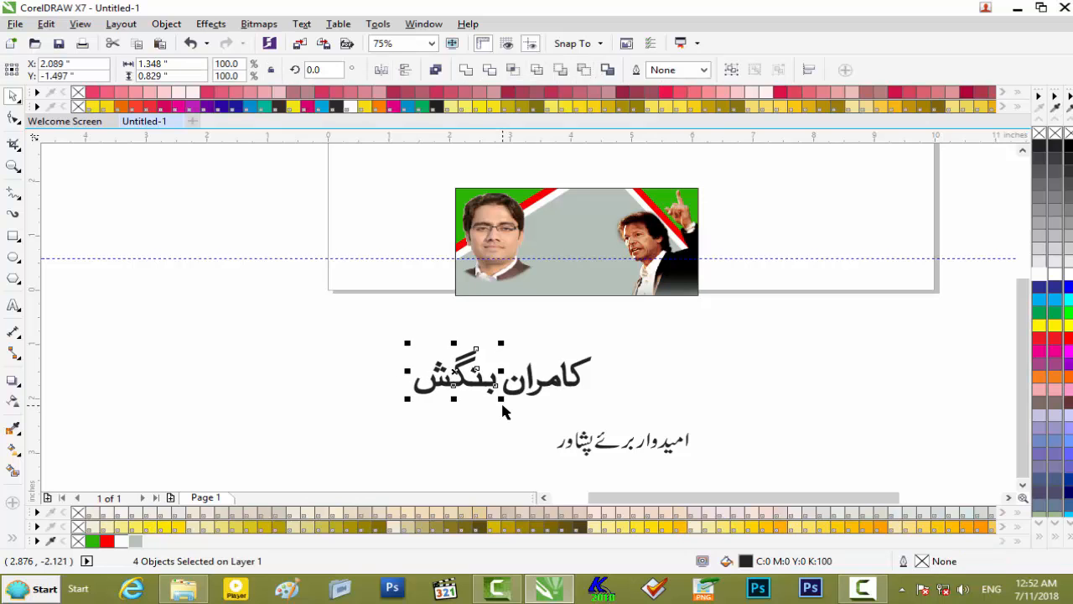
key("Right")
key("Right")
key("Right")
Move the whole name line onto the banner and shrink it to about 1.084 × 0.324 inches
left_click_drag(626, 337, 406, 416)
left_click_drag(462, 370, 494, 270)
scroll(495, 269, "up", 2)
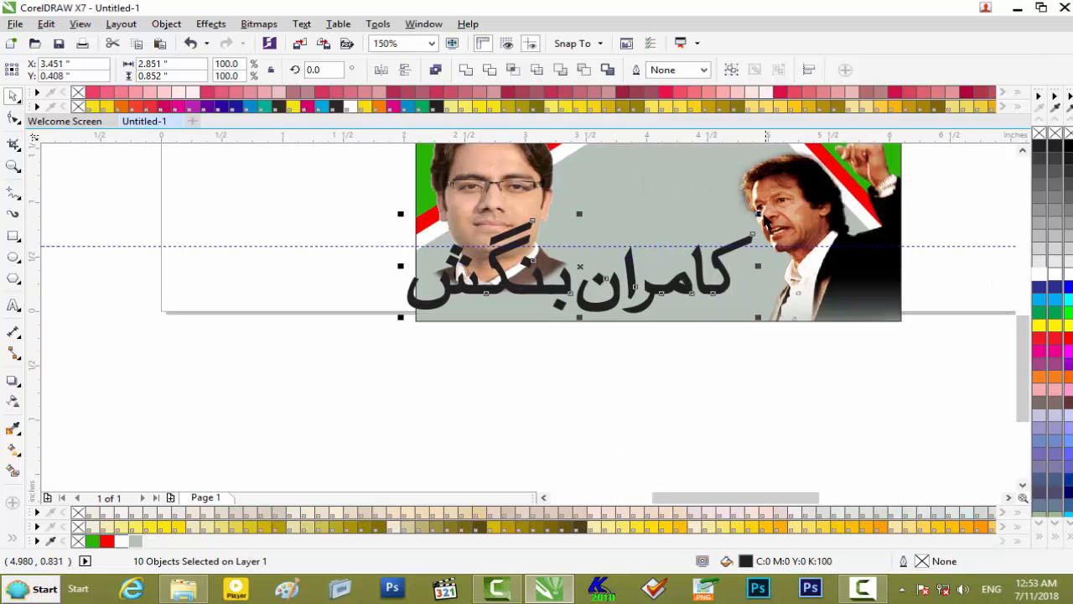
left_click_drag(757, 215, 716, 241)
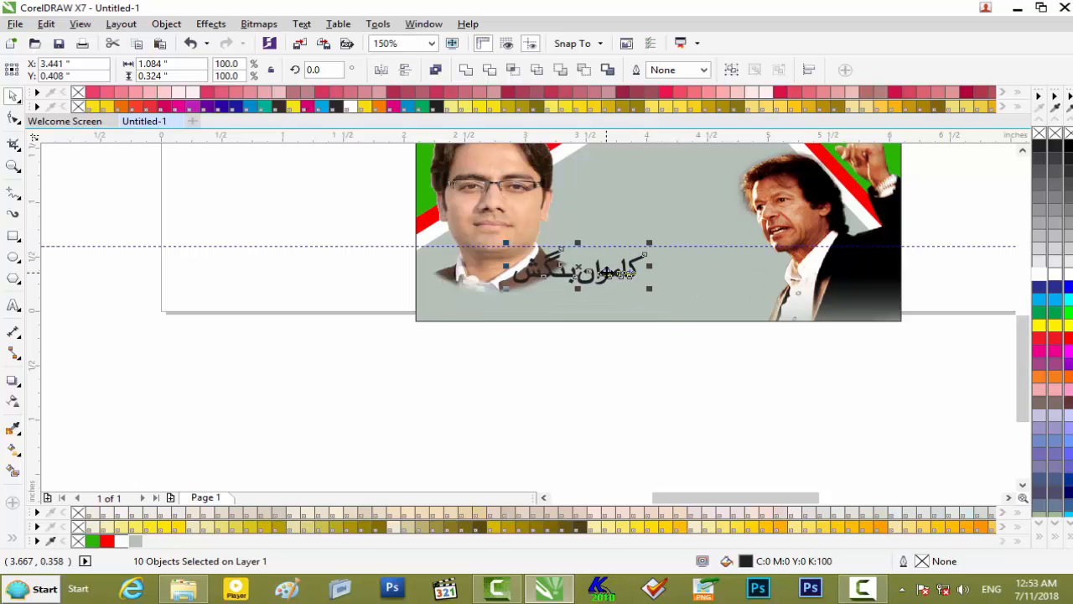
Nudge the name line left and down to X 2.771, Y 0.298 inches, beneath the face of the man with glasses
key("Left")
key("Left")
key("Left")
key("Left")
key("Left")
key("Left")
key("Left")
key("Left")
key("Left")
key("Left")
key("Left")
key("Left")
key("Left")
key("Left")
key("Left")
key("Left")
key("Left")
key("Left")
key("Left")
key("Left")
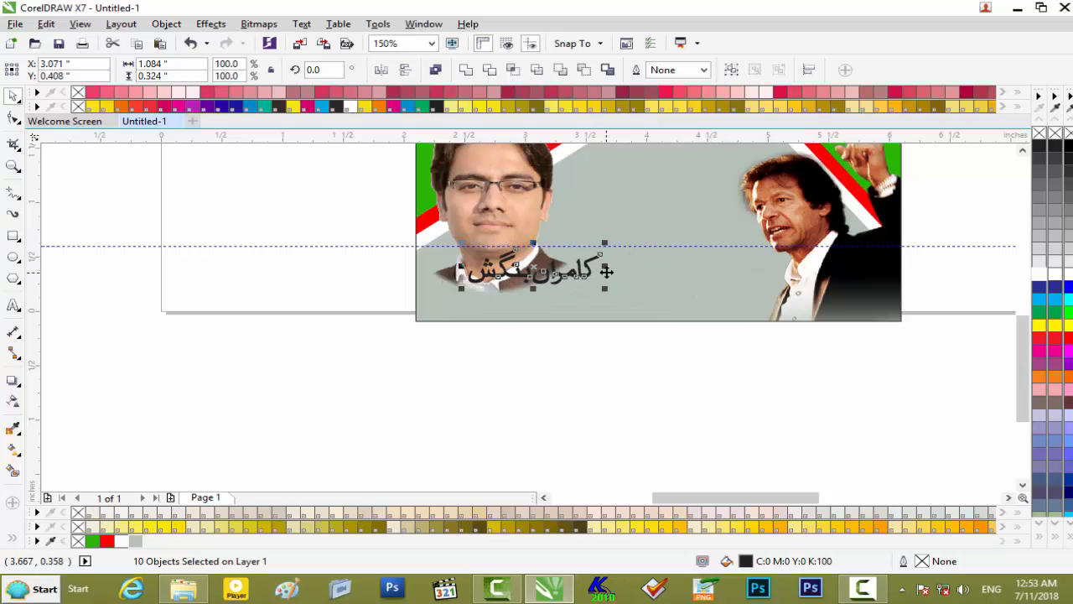
key("Left")
key("Left")
key("Left")
key("Left")
key("Left")
key("Left")
key("Left")
key("Left")
key("Left")
key("Left")
key("Left")
key("Left")
key("Left")
key("Left")
key("Left")
key("Left")
key("Left")
key("Left")
key("Left")
key("Left")
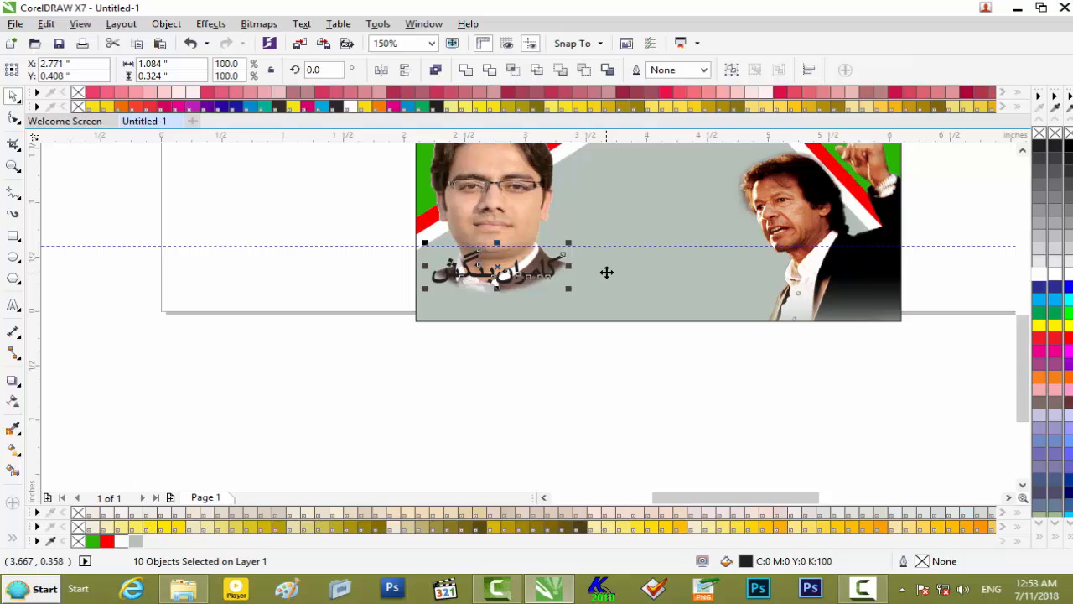
key("Down")
key("Down")
key("Down")
key("Down")
key("Down")
key("Down")
key("Down")
key("Down")
key("Down")
key("Down")
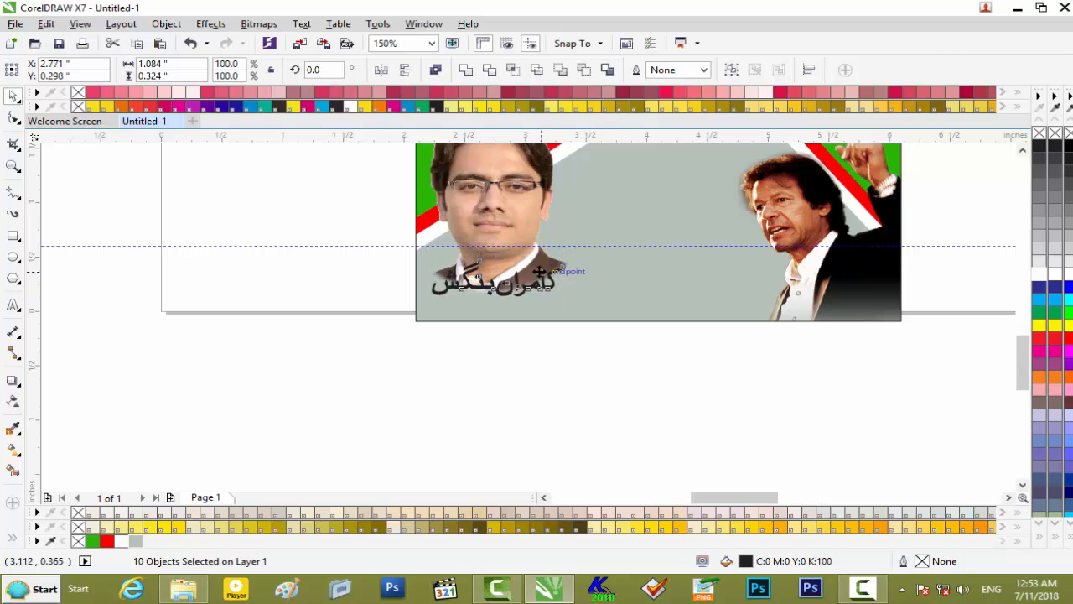
Enlarge the name line to about 1.226 × 0.366 inches and lower it to Y 0.288 inches
scroll(604, 270, "up", 1)
mouse_move(594, 247)
left_mouse_down()
mouse_move(613, 230)
mouse_move(611, 239)
left_mouse_up()
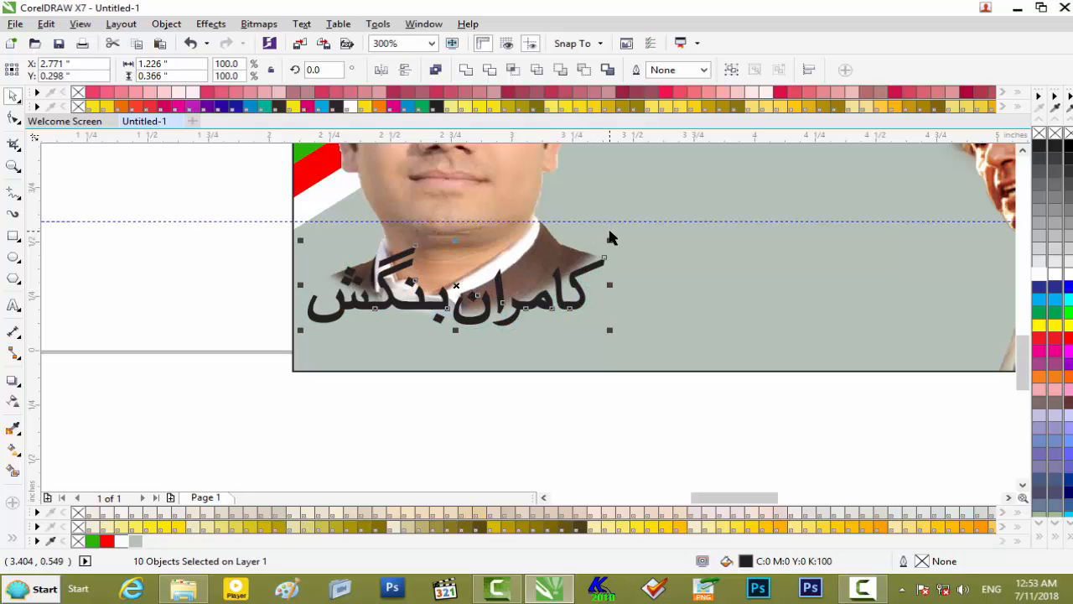
key("Down")
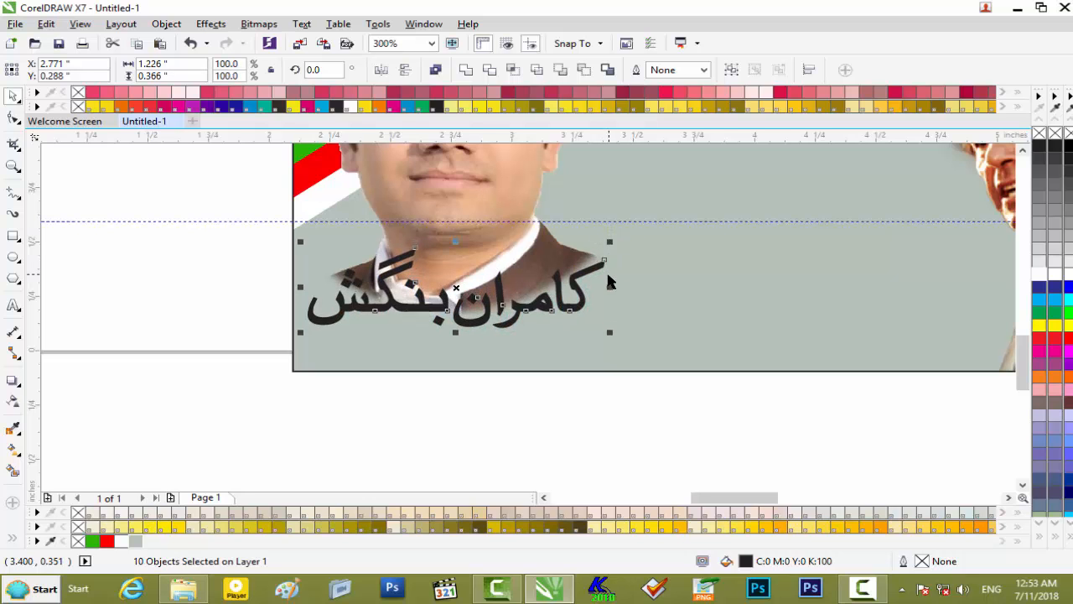
scroll(610, 285, "down", 2)
left_click(624, 378)
Group the ten pieces of the name line beneath the portrait of the man with glasses
scroll(624, 378, "down", 1)
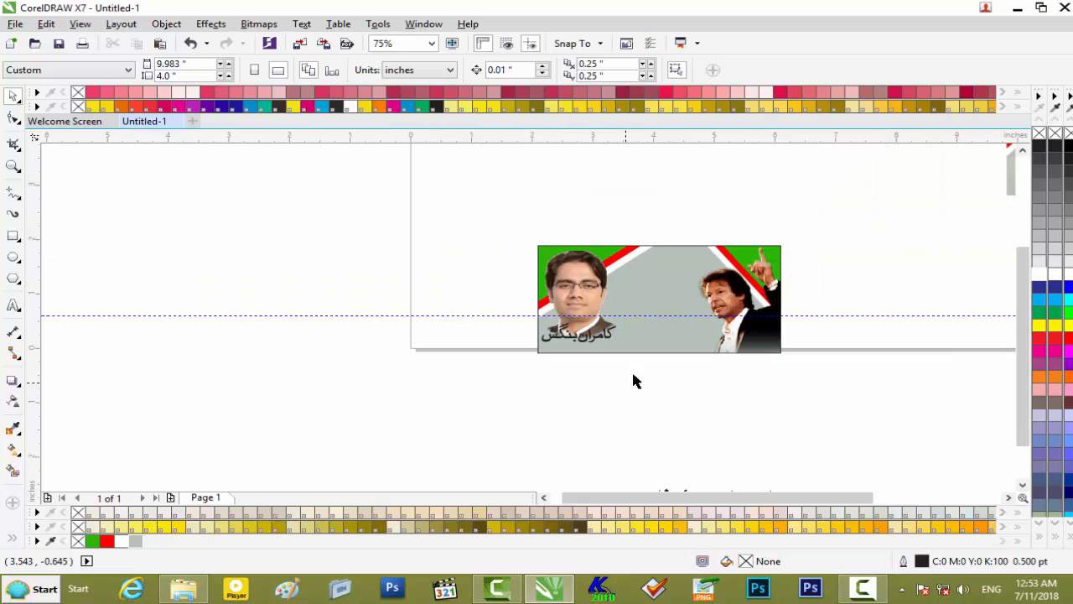
left_click_drag(763, 497, 855, 498)
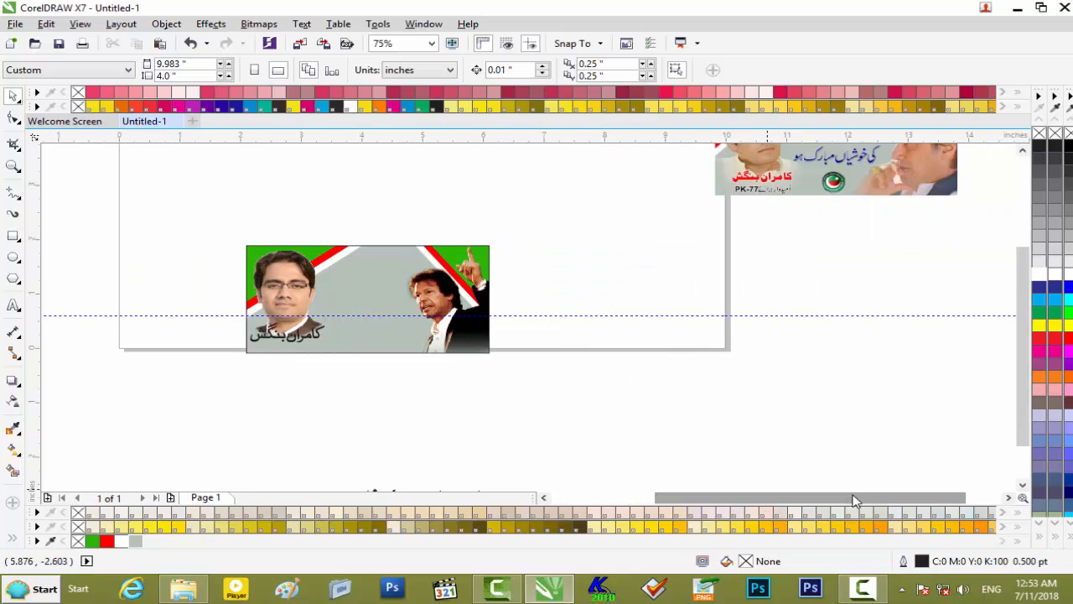
scroll(308, 346, "up", 2)
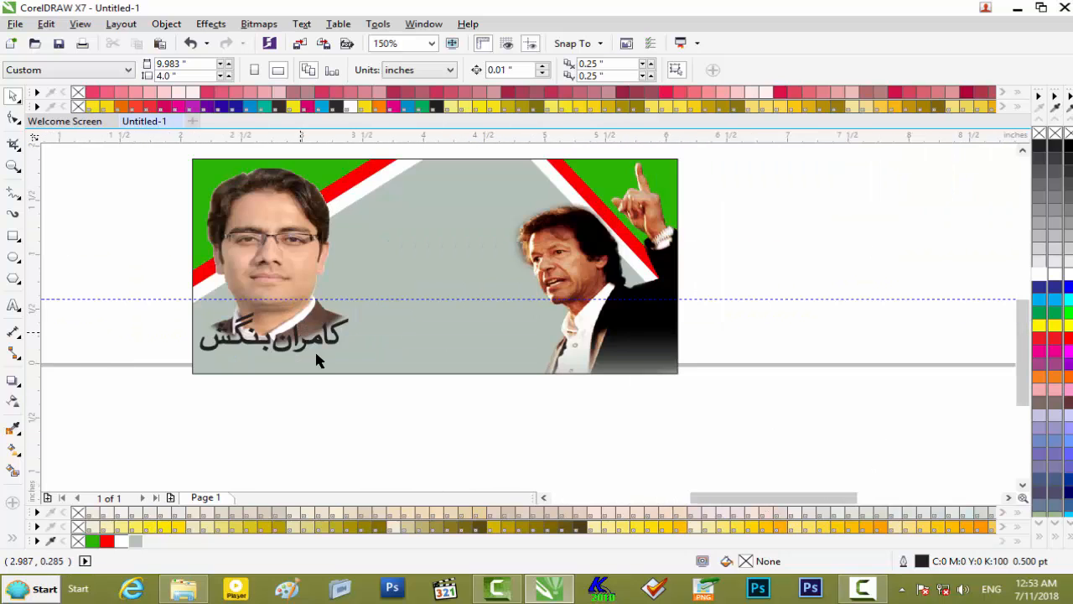
scroll(308, 342, "up", 2)
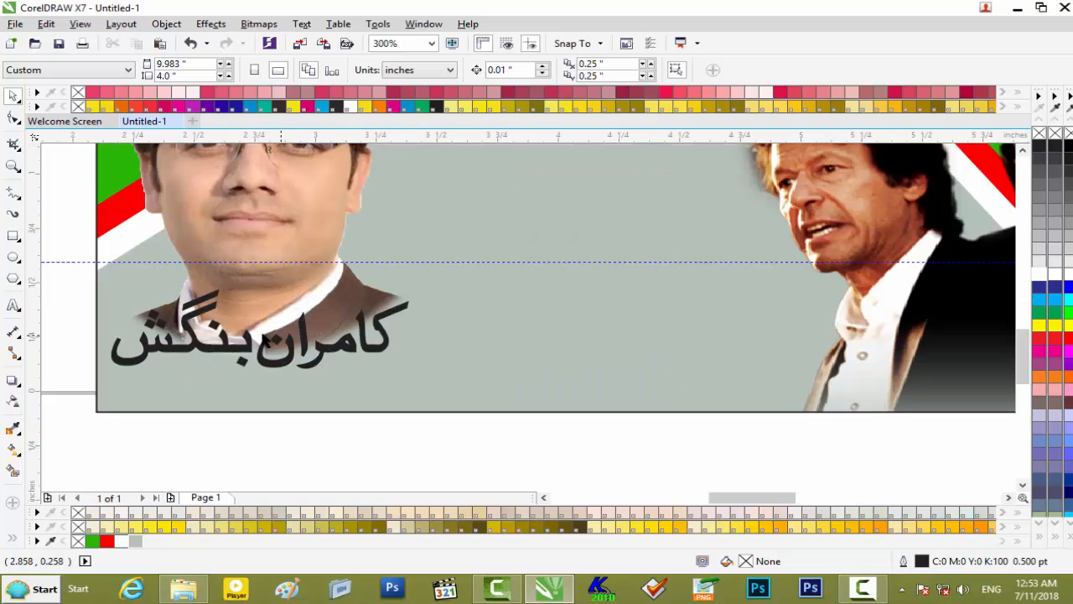
left_click_drag(378, 363, 474, 401)
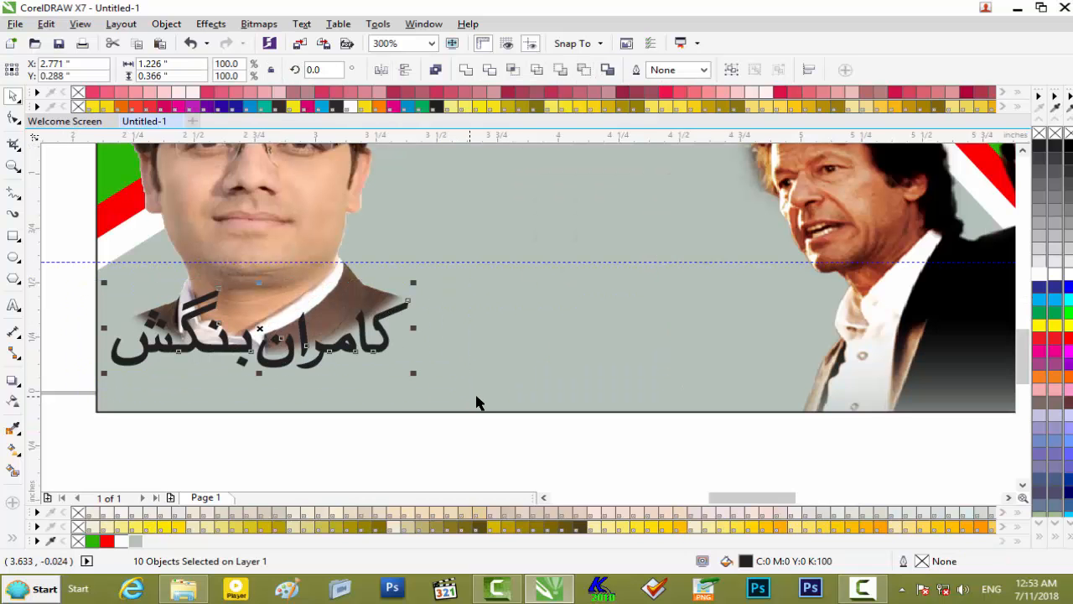
key("ctrl+g")
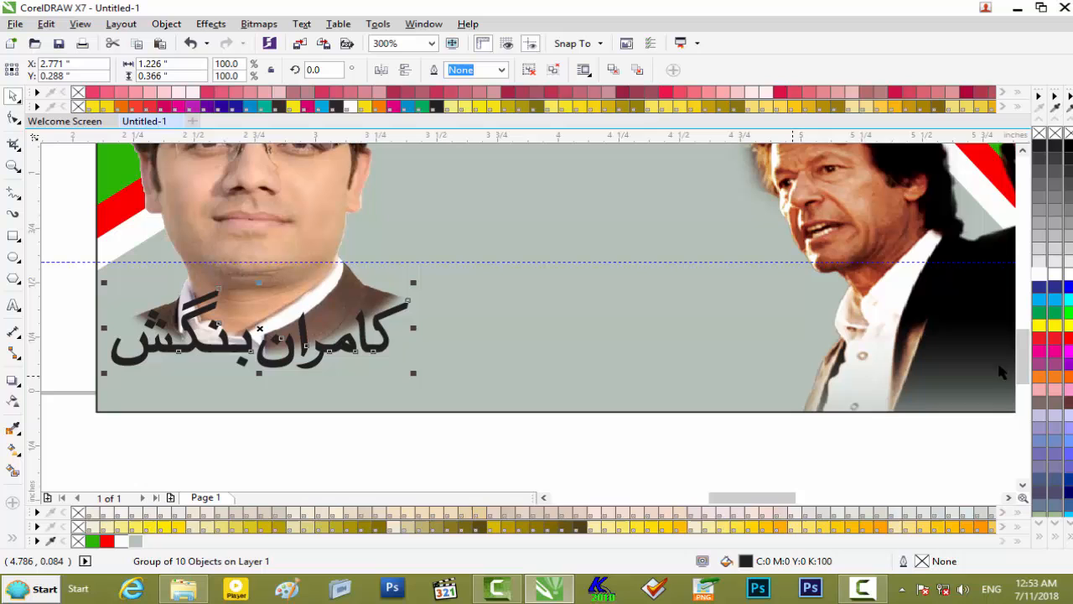
Fill the name line with red and give it a 1.5 pt white outline with rounded corners that scales with the object
left_click(1040, 344)
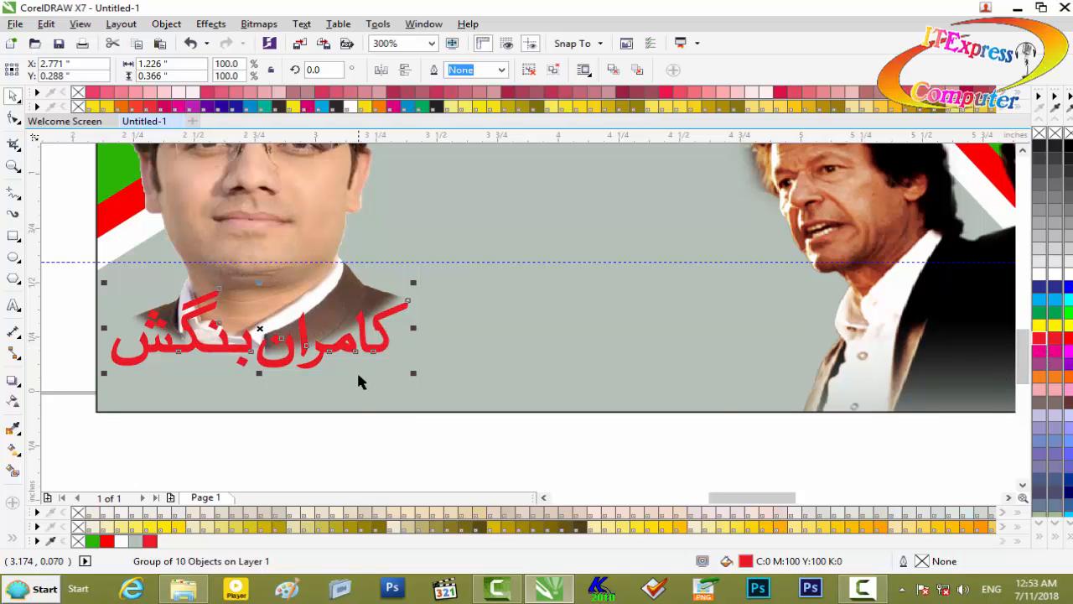
key("F12")
left_click(431, 194)
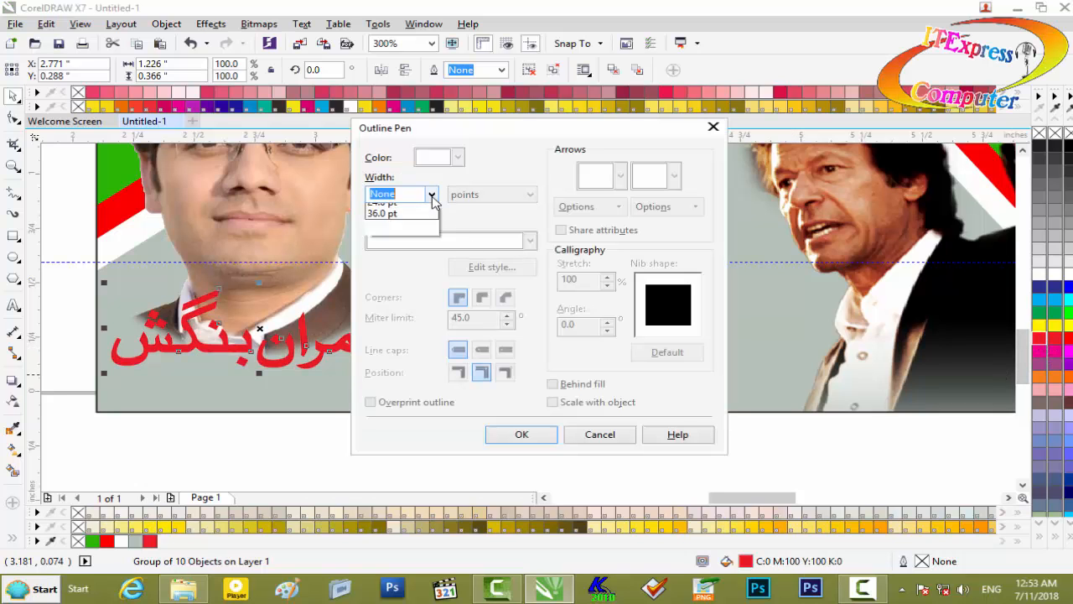
left_click(395, 267)
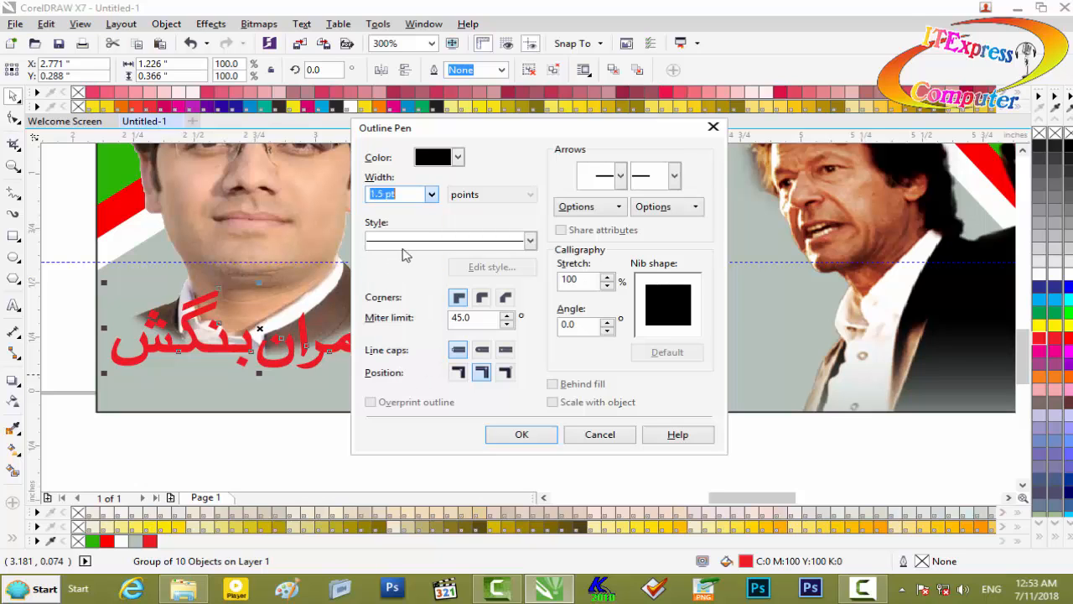
left_click(458, 157)
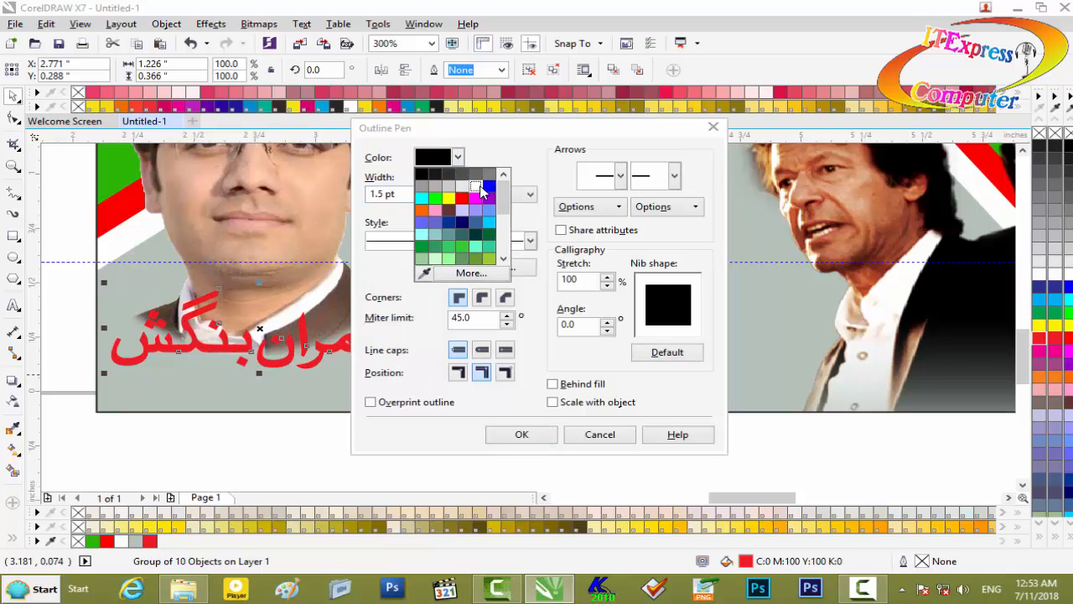
left_click(477, 186)
left_click(481, 300)
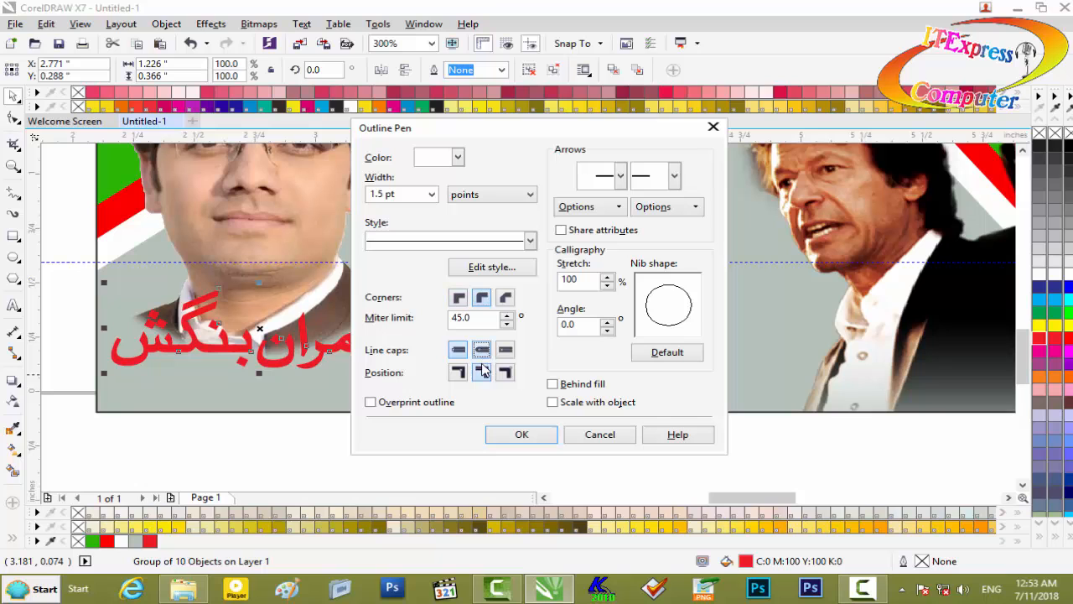
left_click(573, 404)
left_click(519, 434)
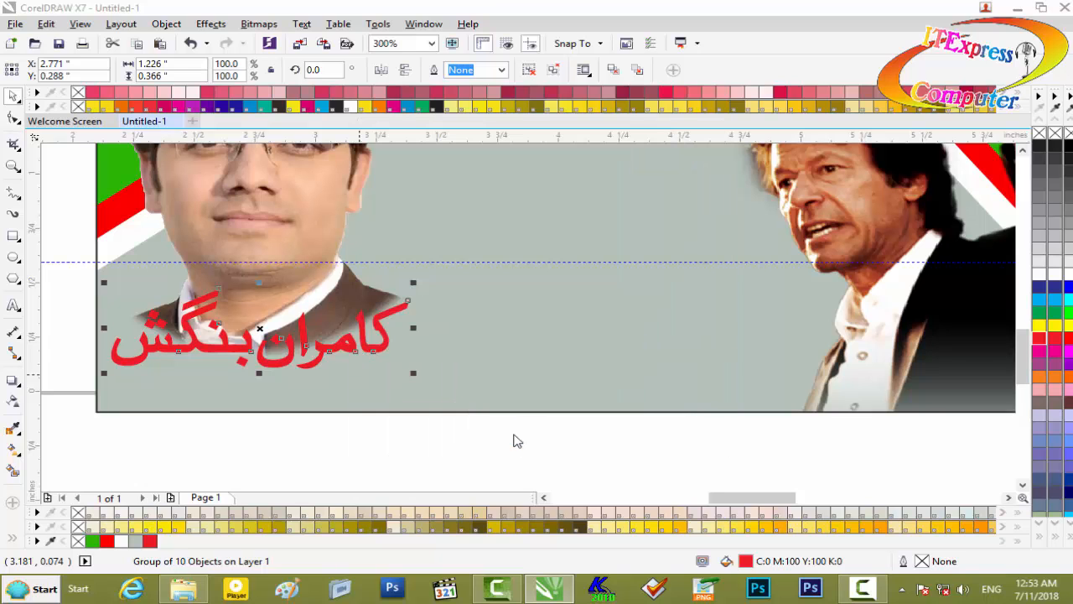
scroll(259, 427, "down", 2)
left_click(339, 451)
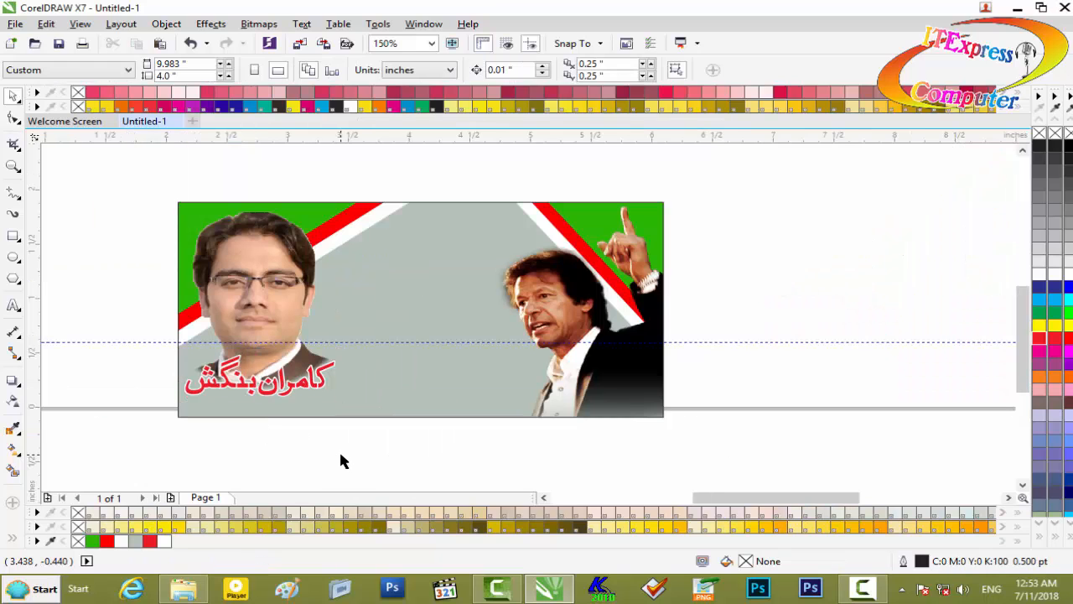
Nudge the alif and the final re of the word امیدوار right to tighten its spacing in the candidate line below the page
scroll(365, 450, "down", 2)
left_click_drag(1023, 377, 992, 455)
scroll(511, 419, "up", 2)
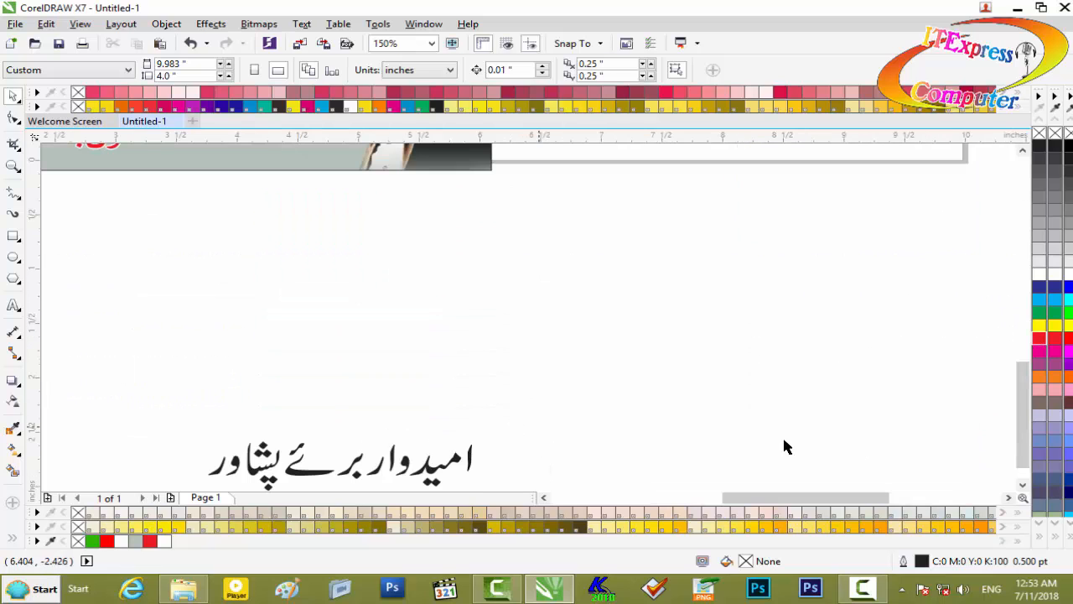
left_click_drag(1021, 388, 1021, 397)
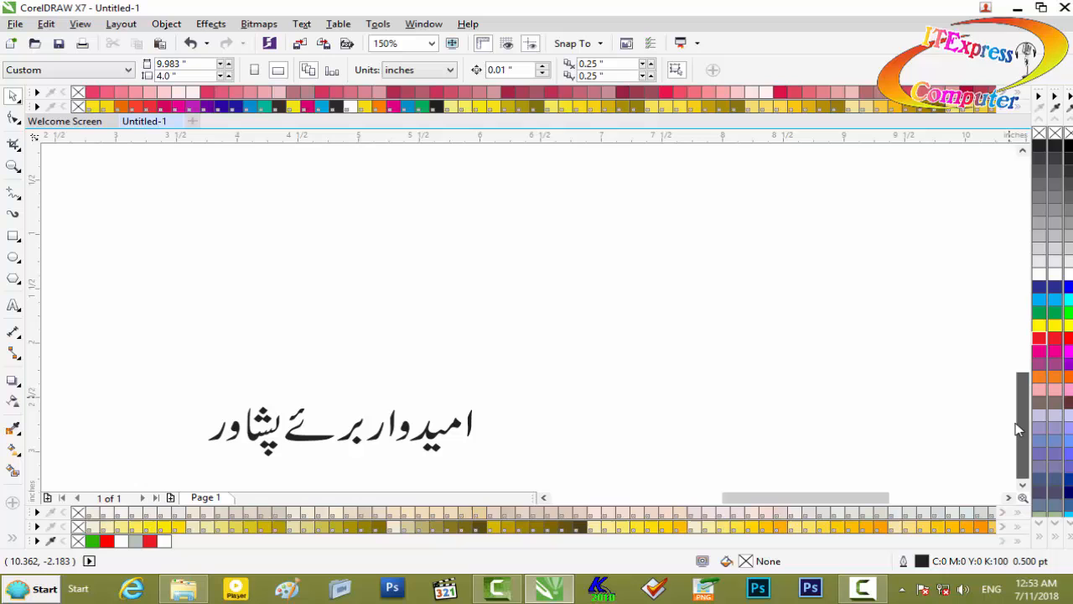
left_click_drag(342, 473, 380, 458)
left_click(508, 392)
left_click(404, 424)
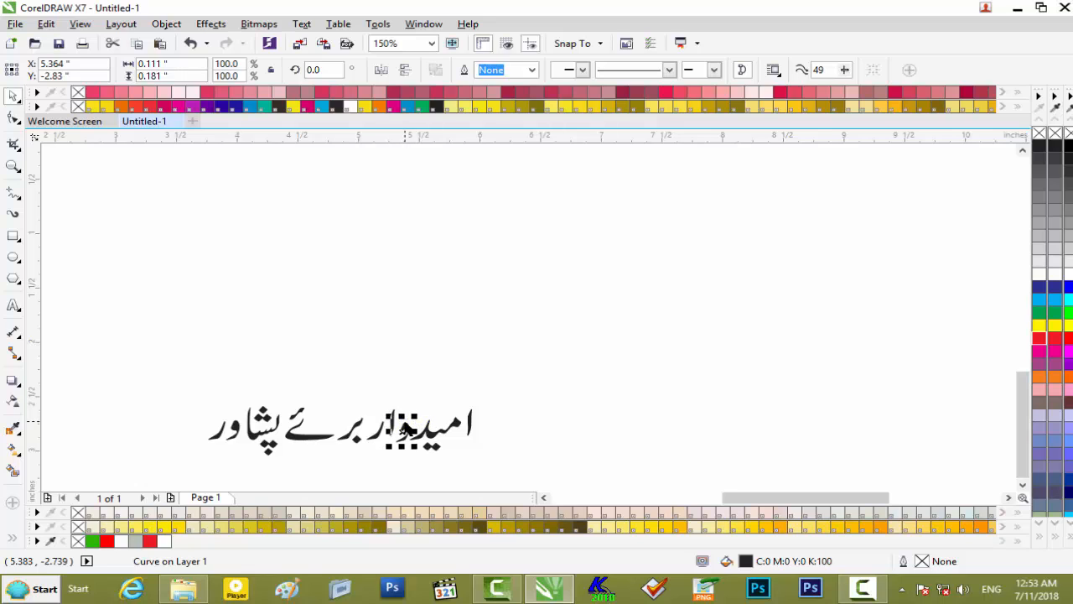
left_click(394, 423)
key("Right")
key("Right")
left_click(383, 429)
key("Right")
key("Right")
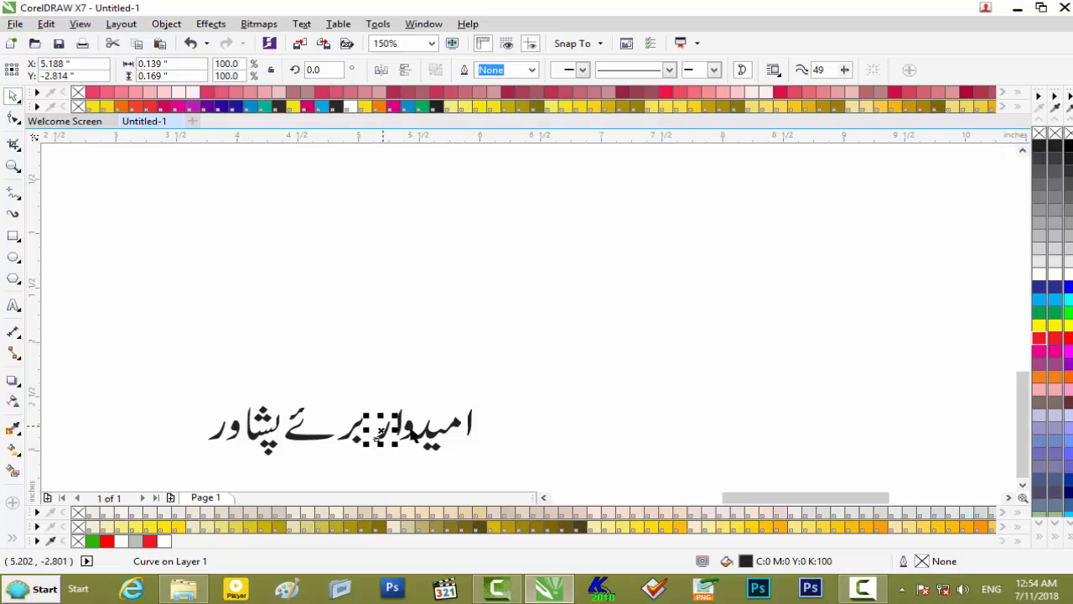
Nudge the بر piece and its dot right and slightly up to X 5.02, Y -2.763 inches, closer to امیدوار
left_click(368, 377)
left_click(352, 433)
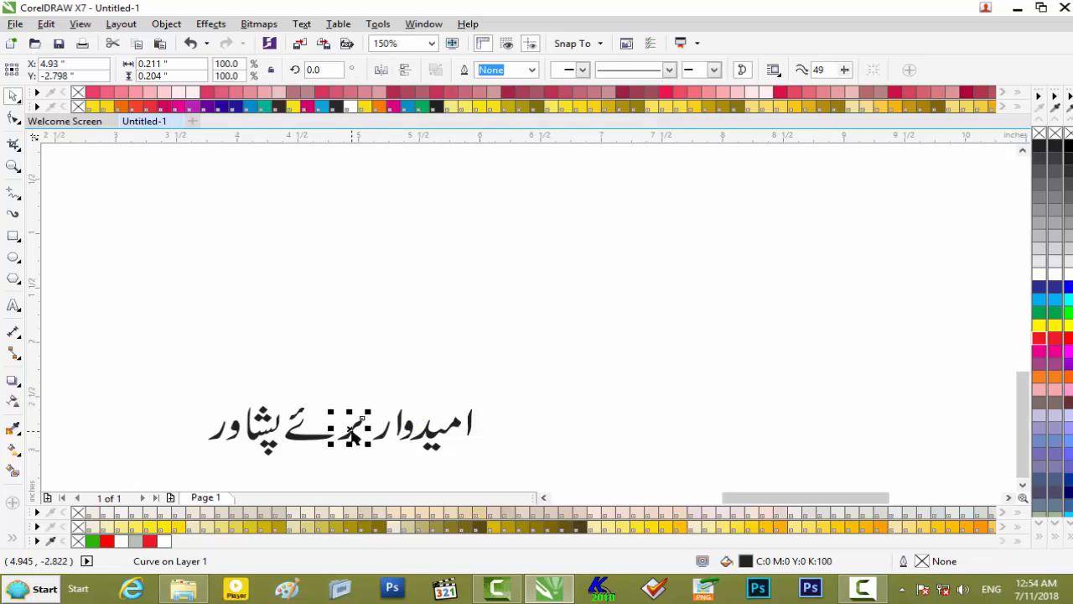
key("Right")
key("Right")
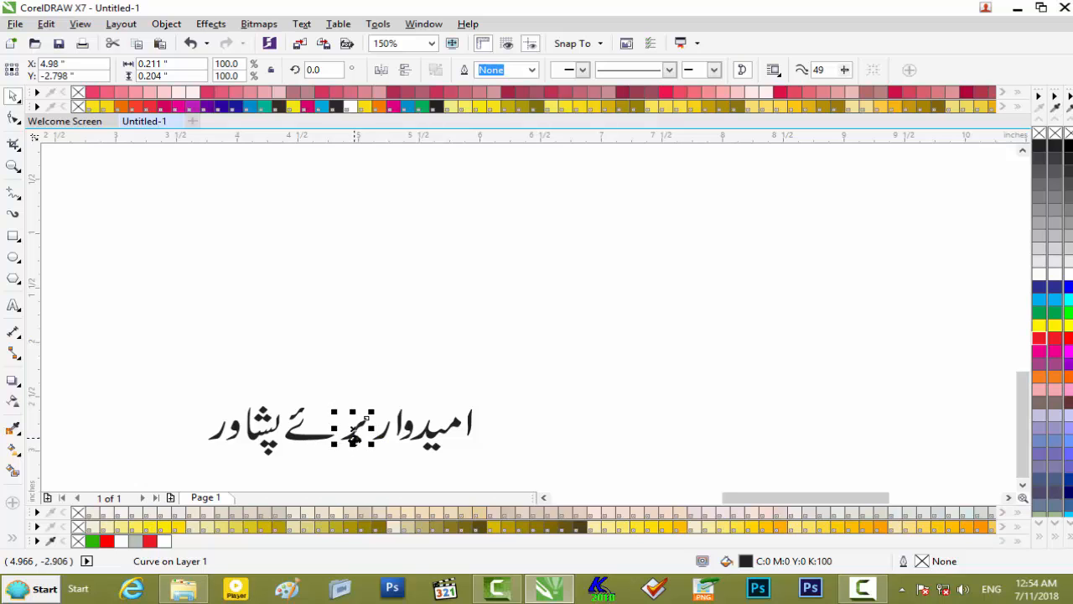
left_click_drag(381, 409, 333, 459)
key("Up")
key("Up")
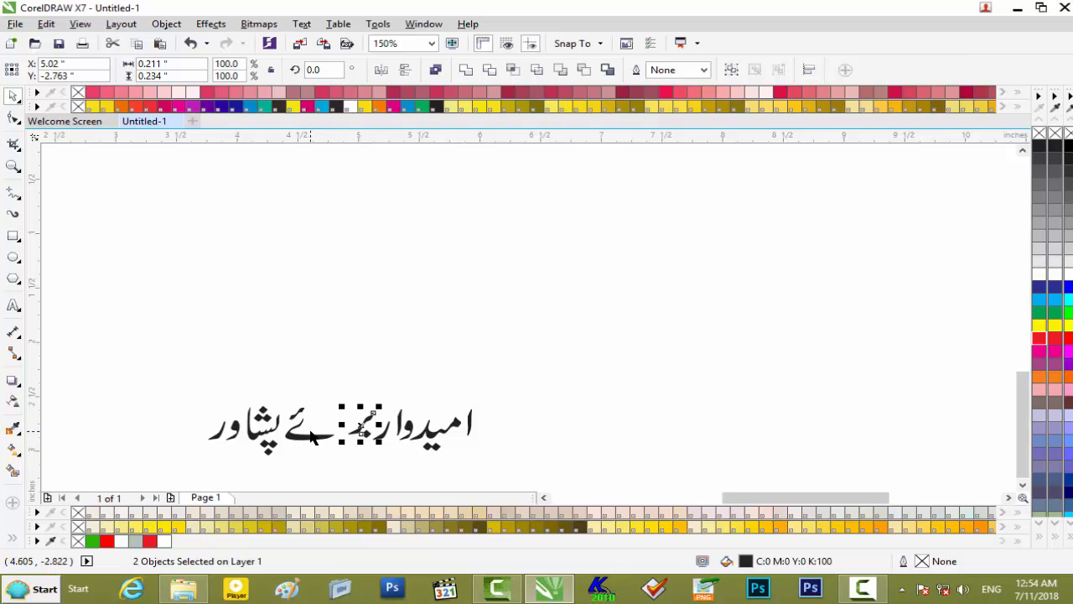
Move the ئے piece right to X 4.668 inches so that it sits against بر
left_click(312, 436)
left_click(310, 433)
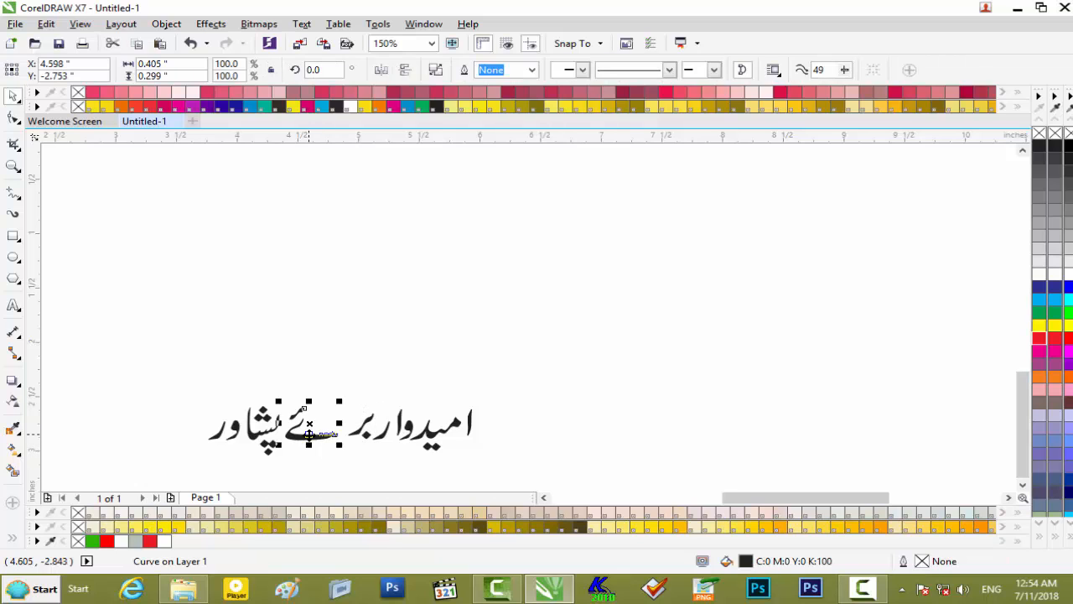
left_click_drag(310, 433, 316, 433)
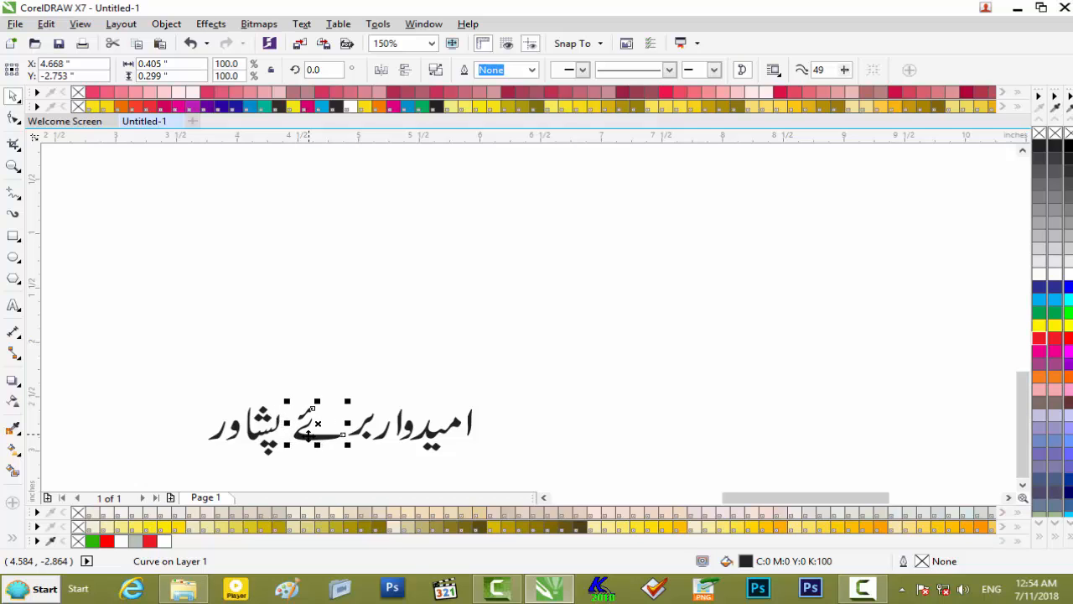
key("Escape")
Move the three pieces of the word پشاور left to X 3.115 inches, leaving a gap in the candidate line
left_click_drag(180, 398, 286, 458)
key("Left")
key("Left")
key("Left")
key("Left")
key("Left")
key("Left")
key("Left")
key("Left")
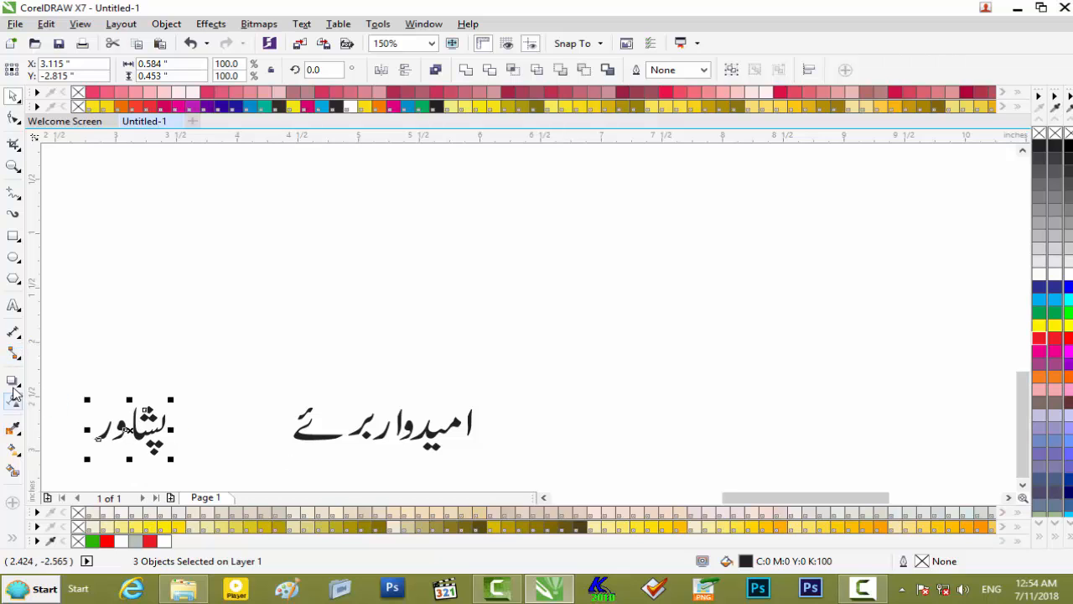
Add the artistic text "PK-77" above the candidate line and set its font to Arial Bold
left_click(14, 307)
left_click(239, 316)
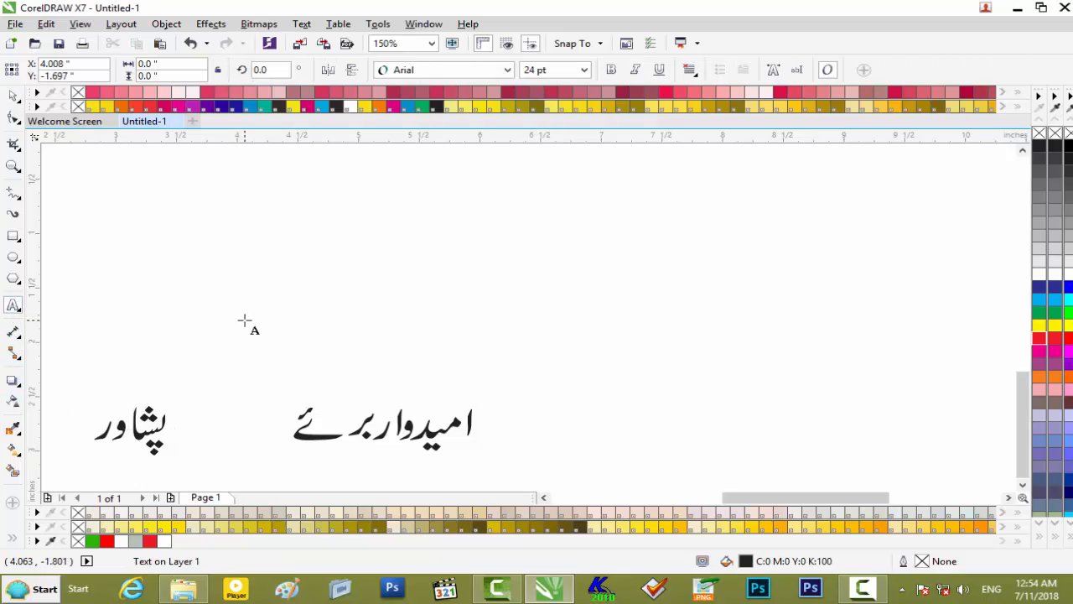
type("PK")
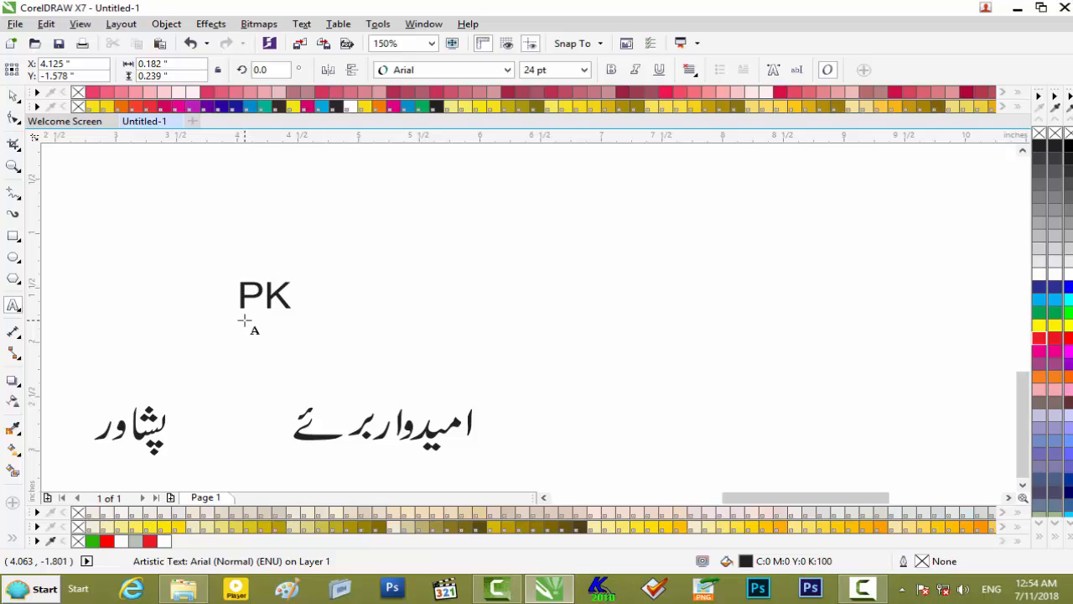
type("-77")
left_click(305, 292)
double_click(285, 293)
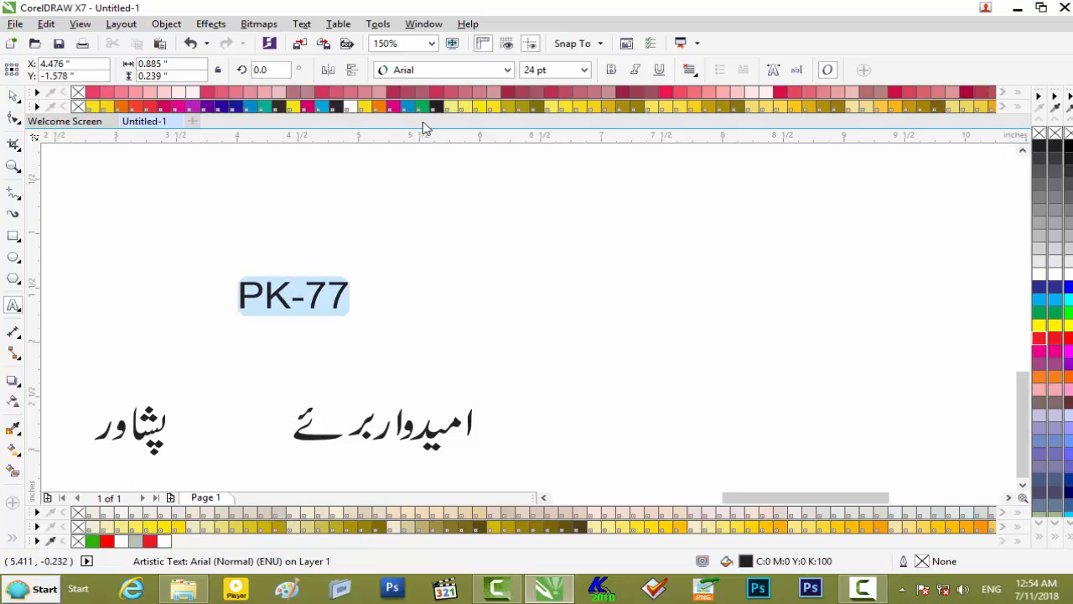
left_click(507, 70)
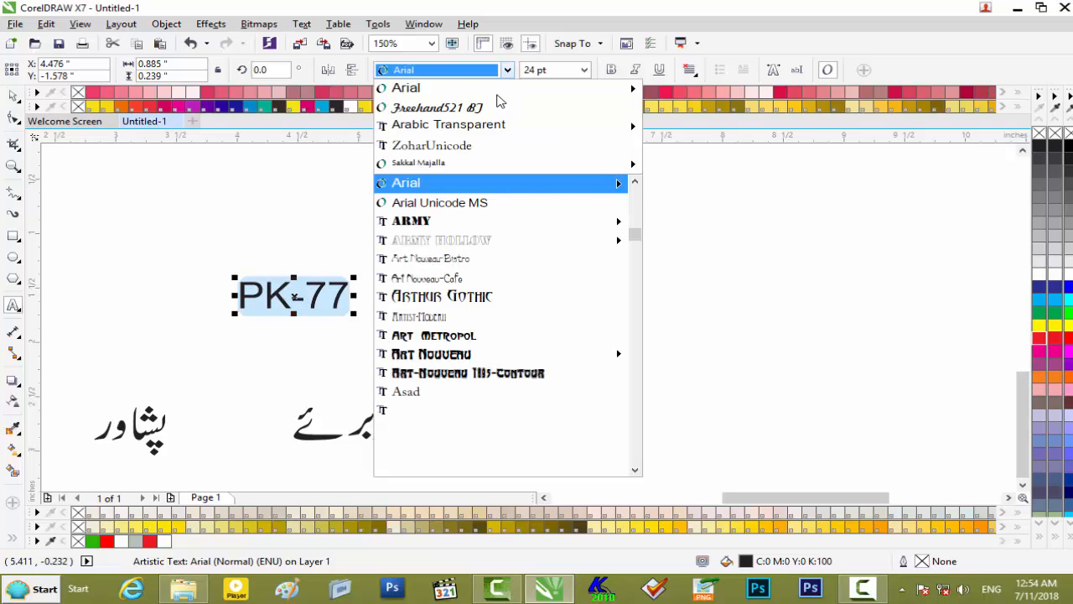
mouse_move(408, 92)
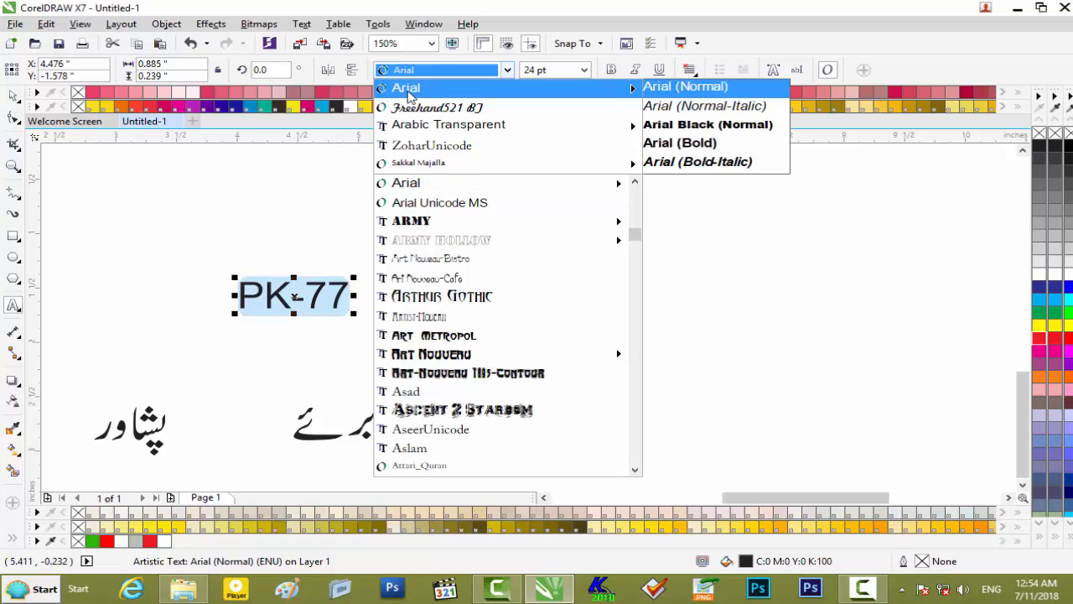
left_click(668, 148)
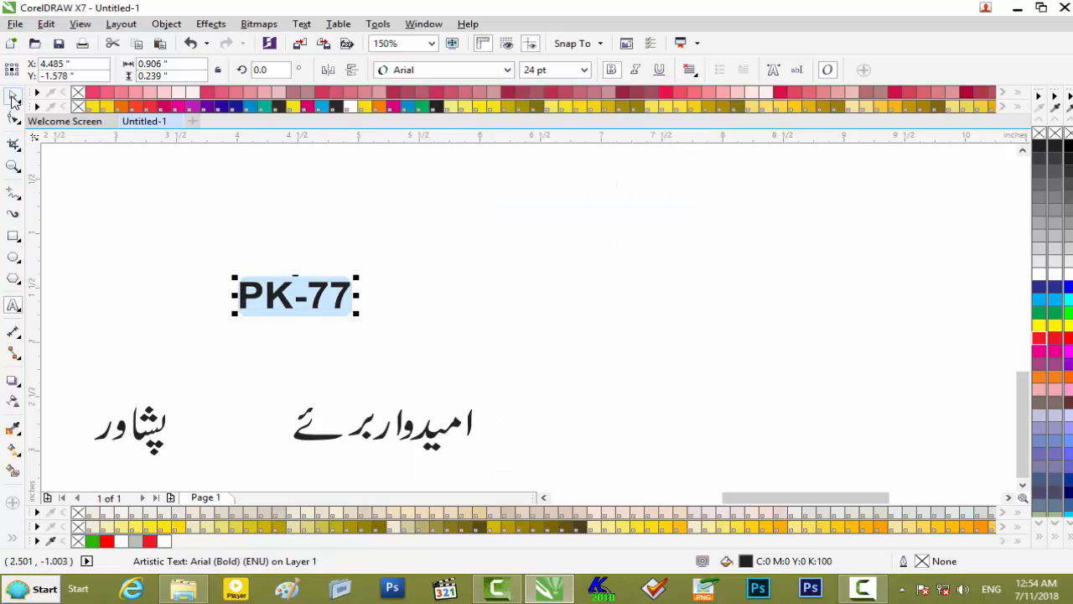
Move PK-77 into the gap before پشاور and group the whole candidate line
left_click(13, 99)
left_click_drag(297, 296, 237, 427)
left_click_drag(513, 372, 84, 474)
key("ctrl+g")
Move the grouped candidate line up onto the banner's lower edge at X 3.519, Y -0.009 inches
scroll(293, 390, "down", 2)
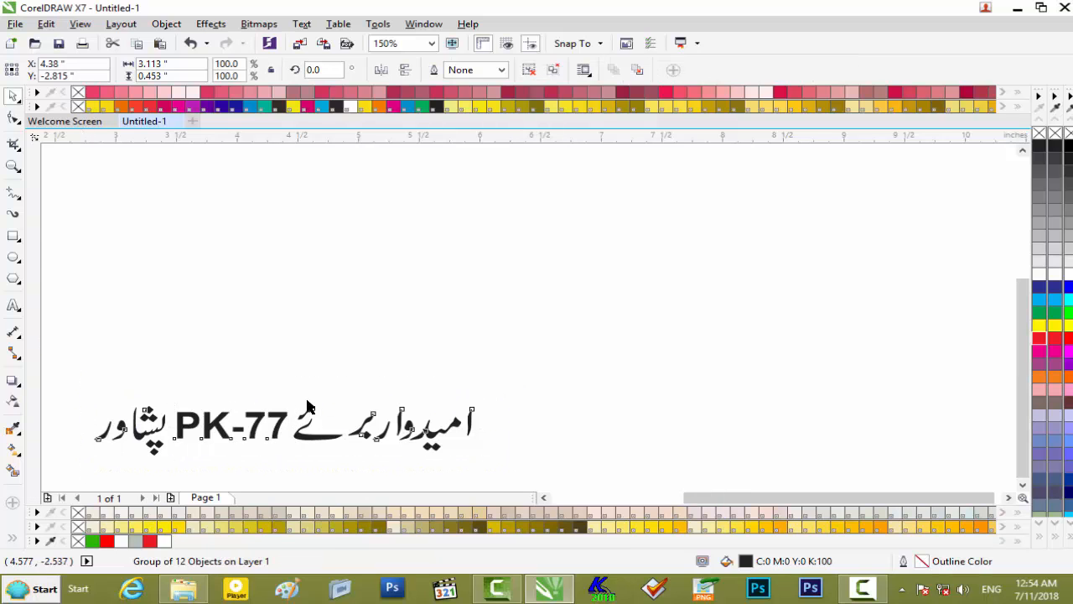
left_click_drag(294, 391, 230, 262)
scroll(231, 263, "up", 2)
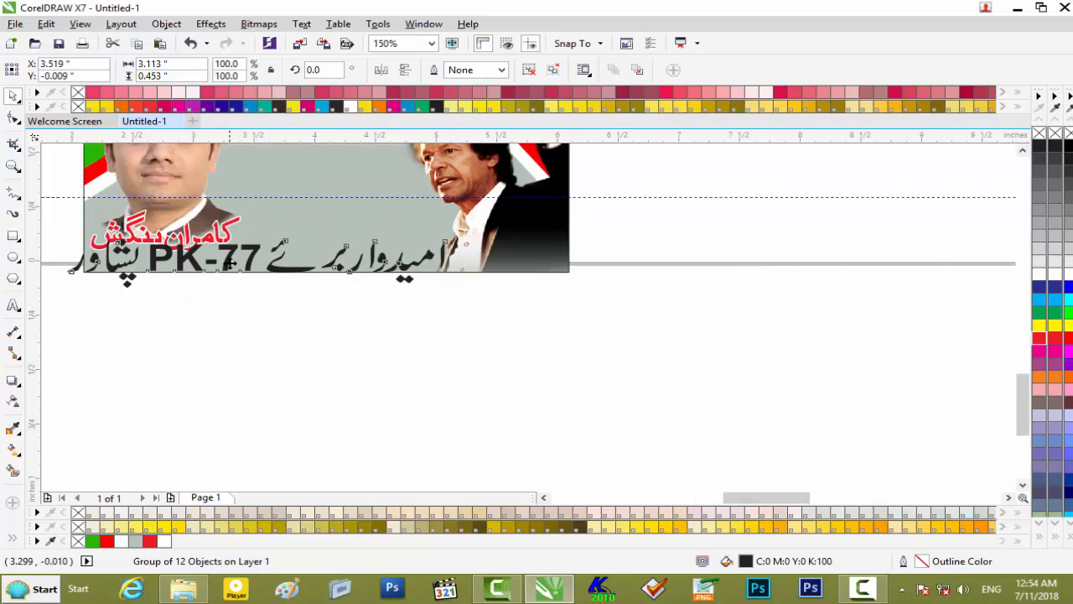
scroll(231, 263, "up", 2)
scroll(826, 261, "down", 4)
scroll(821, 268, "down", 1)
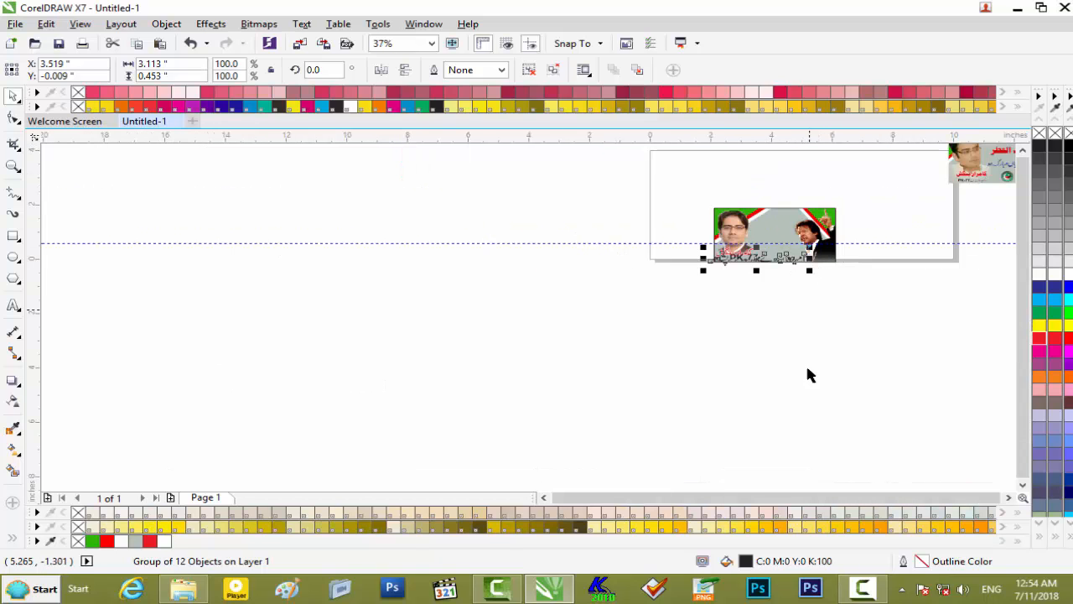
left_click(790, 486)
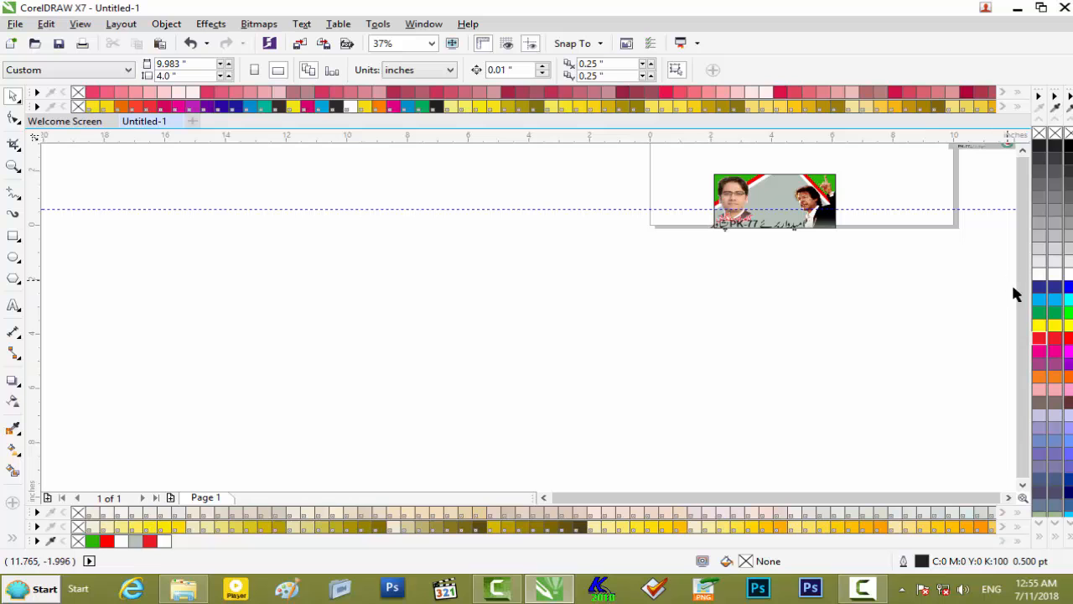
scroll(828, 228, "up", 2)
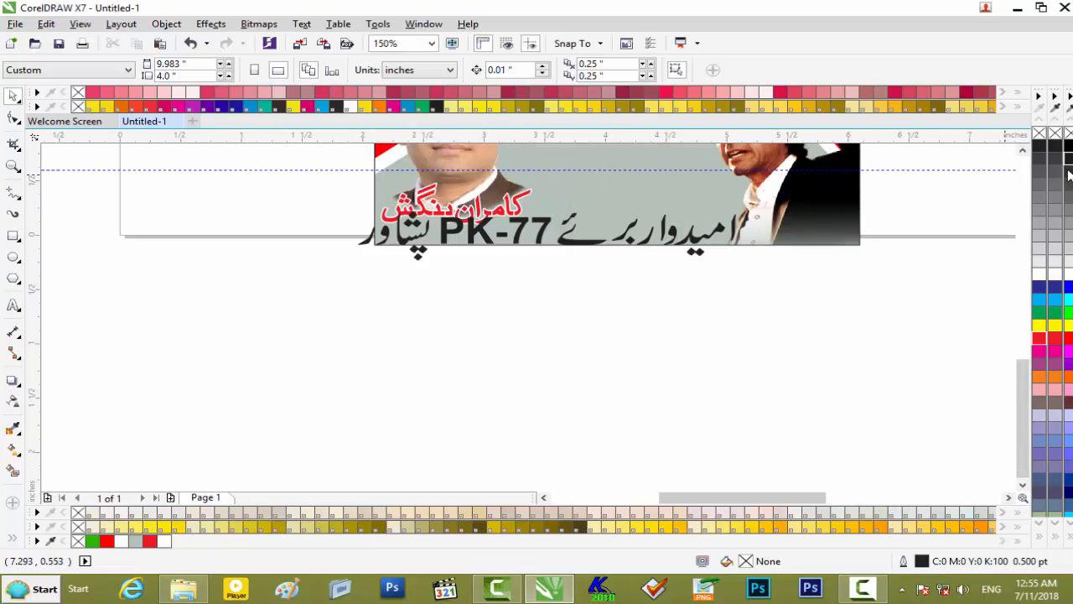
left_click(1023, 151)
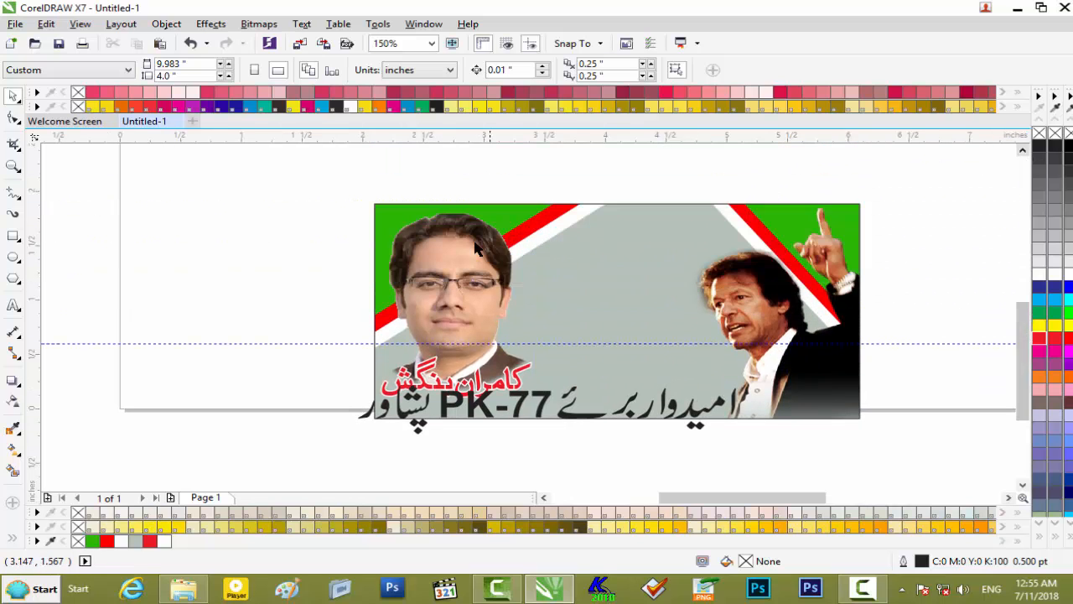
Nudge the portrait of the man with glasses up to Y 1.043 inches and the red name line to Y 0.308 inches
left_click(472, 248)
key("Up")
key("Up")
key("Up")
key("Up")
key("Up")
key("Up")
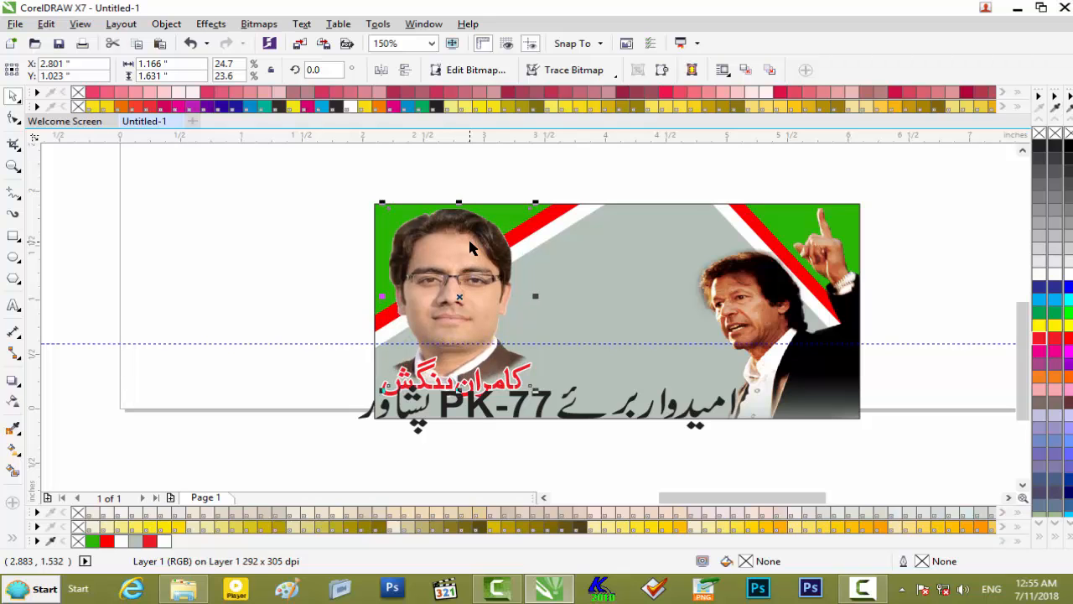
left_click(484, 384)
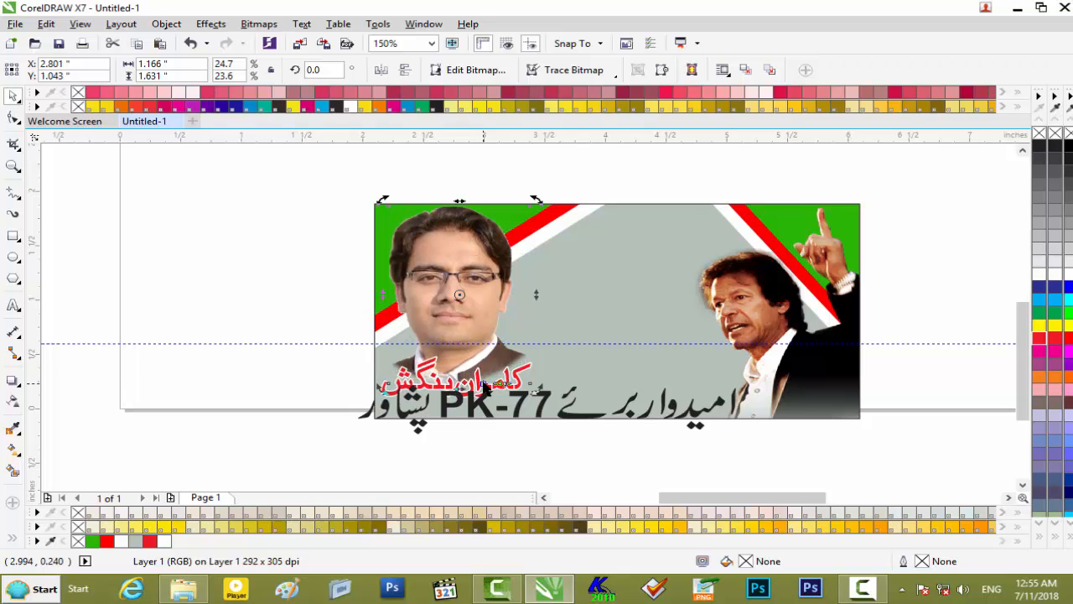
left_click(326, 288)
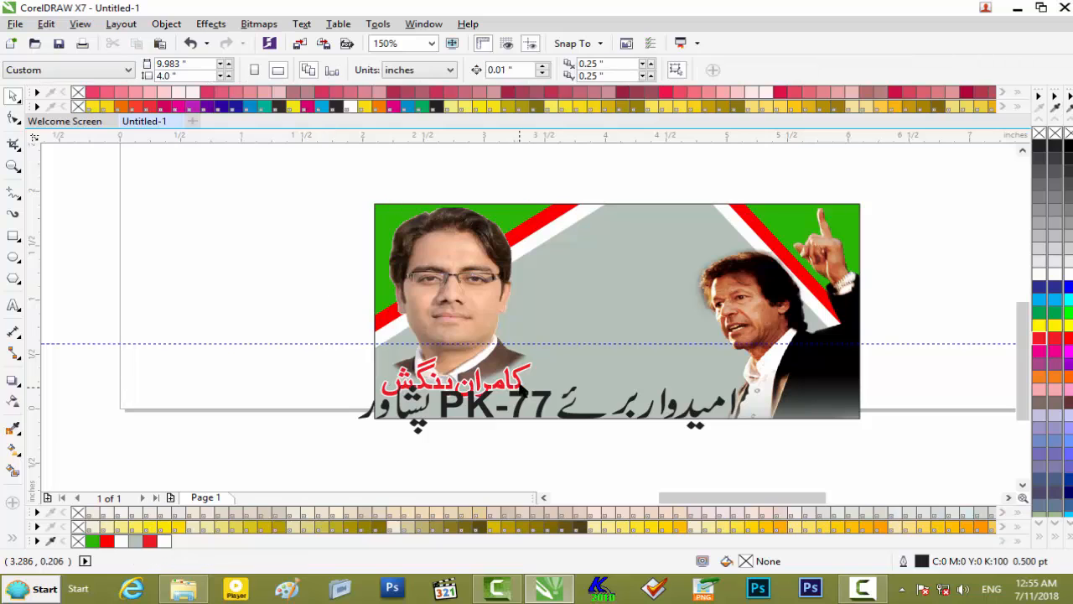
left_click(511, 386)
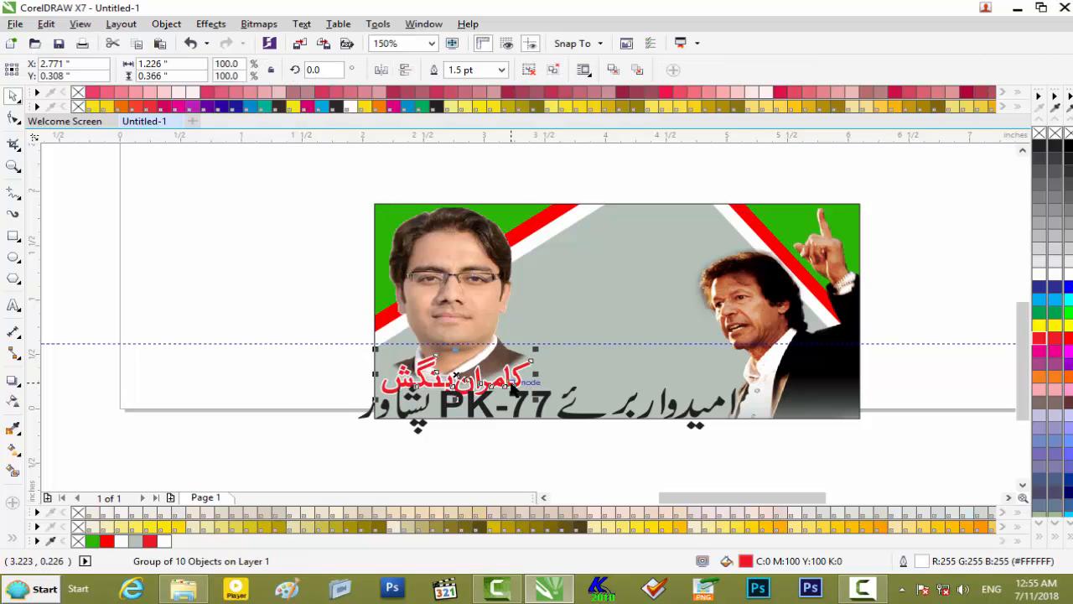
Shrink the PK-77 candidate line about its centre to about 1.702 × 0.247 inches
left_click(704, 418)
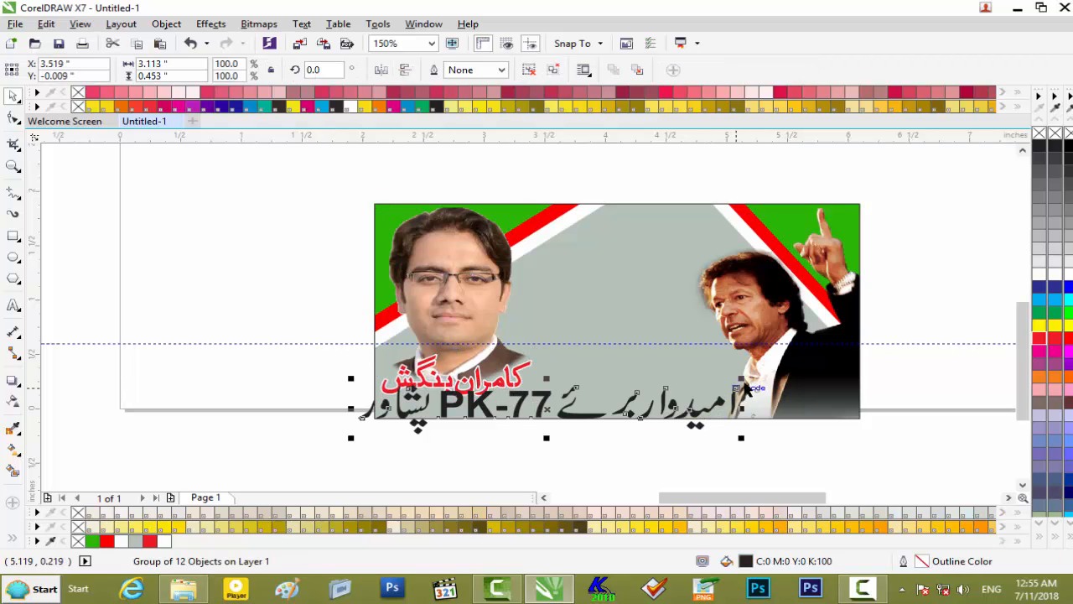
left_click_drag(740, 379, 725, 393)
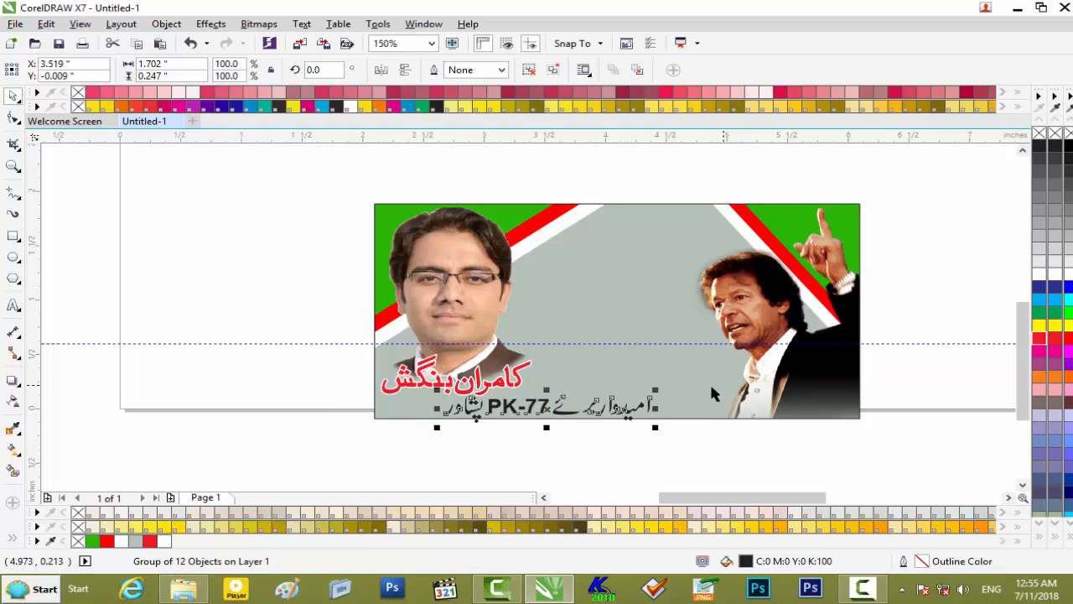
Nudge the PK-77 candidate line horizontally to X 3.159 inches, under the red name line
key("Left")
key("Left")
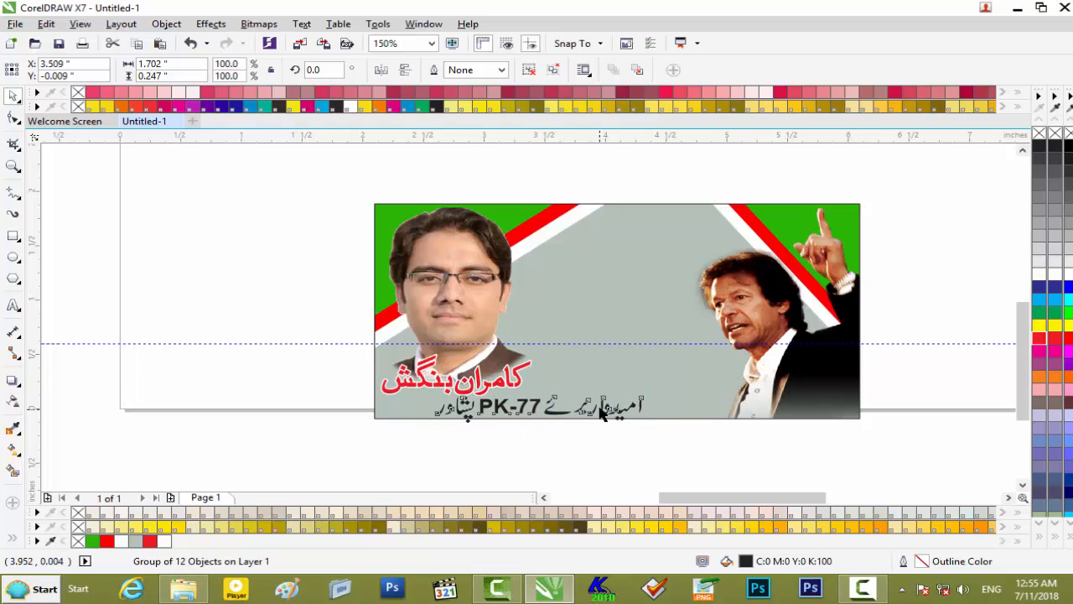
key("Left")
key("Left")
key("Left")
key("Left")
key("Left")
key("Left")
key("Left")
key("Left")
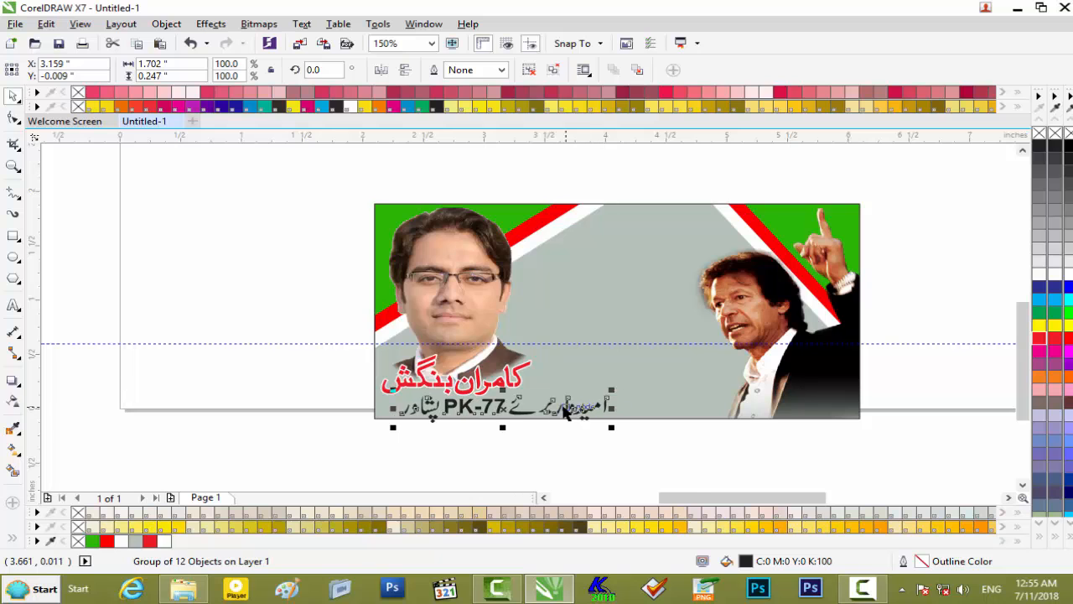
Stretch the banner's background rectangle downward to a height of about 2.121 inches
scroll(563, 408, "up", 1)
scroll(564, 406, "down", 1)
left_click(679, 417)
left_click_drag(617, 422, 616, 439)
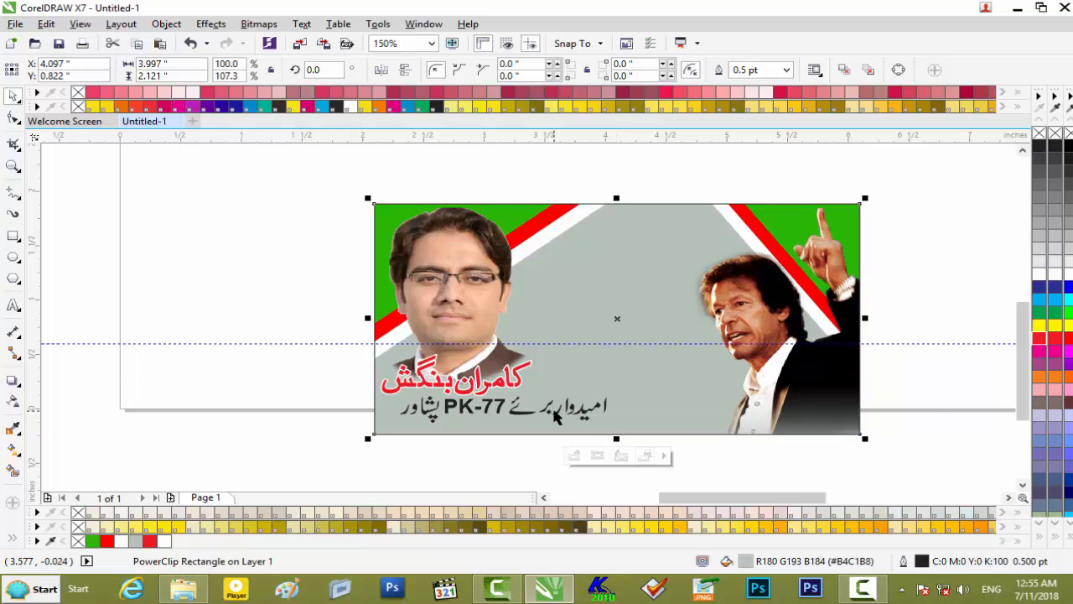
Nudge the PK-77 candidate line to X 3.029, Y -0.069 inches and widen it rightward to about 1.768 inches
scroll(551, 405, "up", 1)
left_click(474, 420)
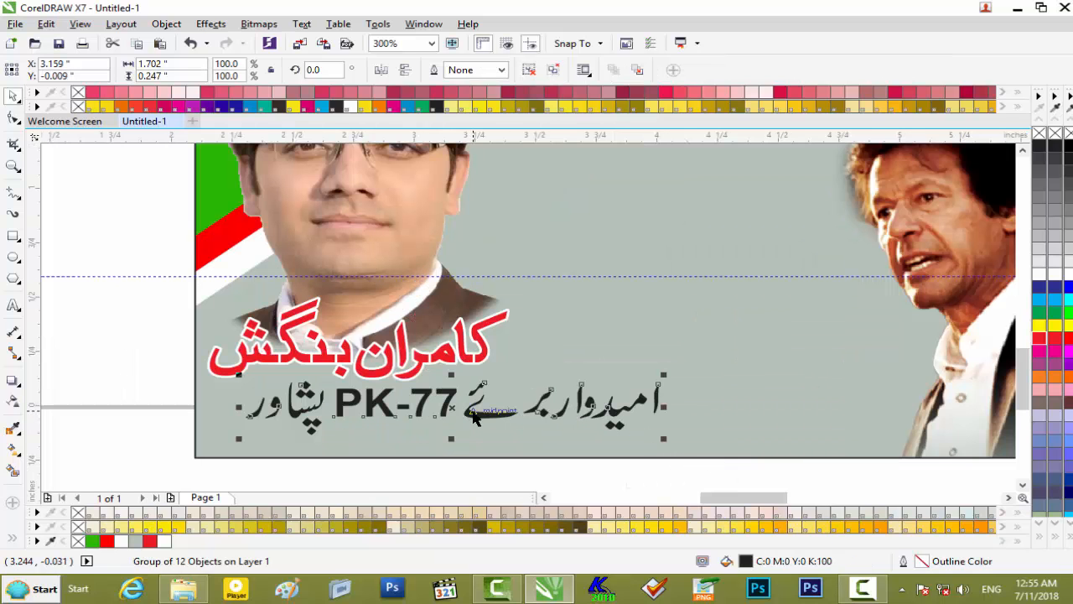
key("Down")
key("Down")
key("Down")
key("Down")
key("Down")
key("Down")
key("Down")
key("Down")
key("Down")
key("Down")
key("Down")
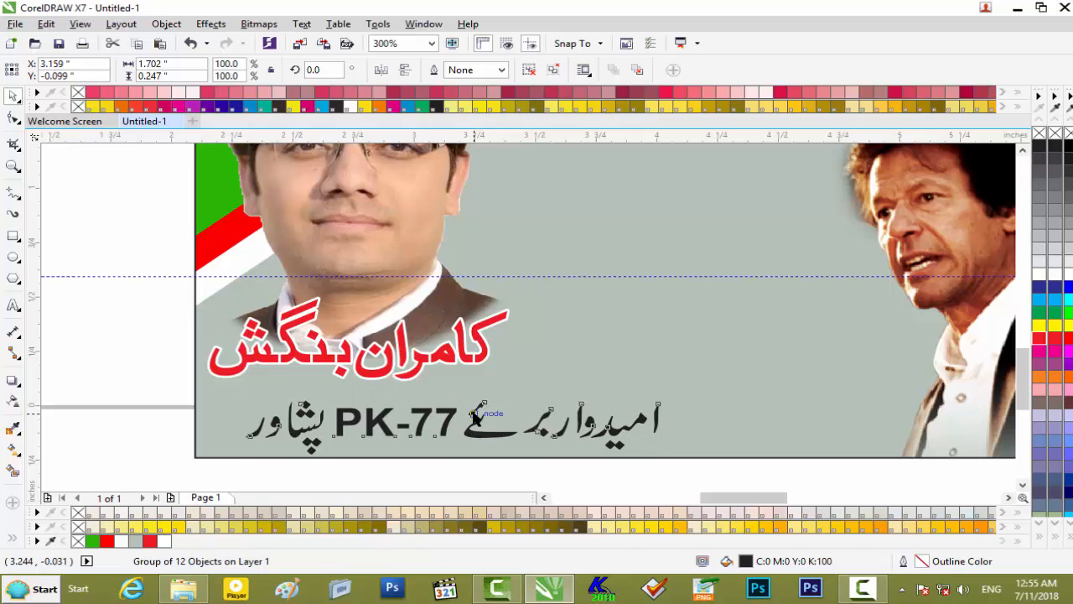
key("Left")
key("Left")
key("Left")
key("Left")
key("Left")
key("Left")
key("Left")
key("Left")
key("Left")
key("Up")
key("Up")
key("Up")
key("Up")
key("Up")
key("Left")
key("Left")
key("Left")
key("Left")
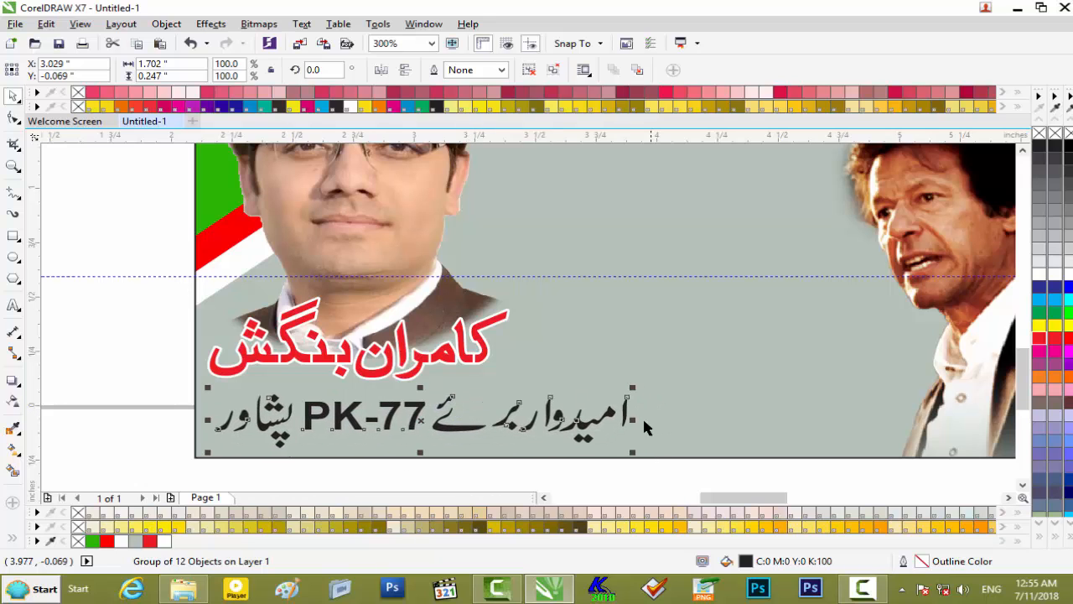
left_click_drag(634, 419, 649, 420)
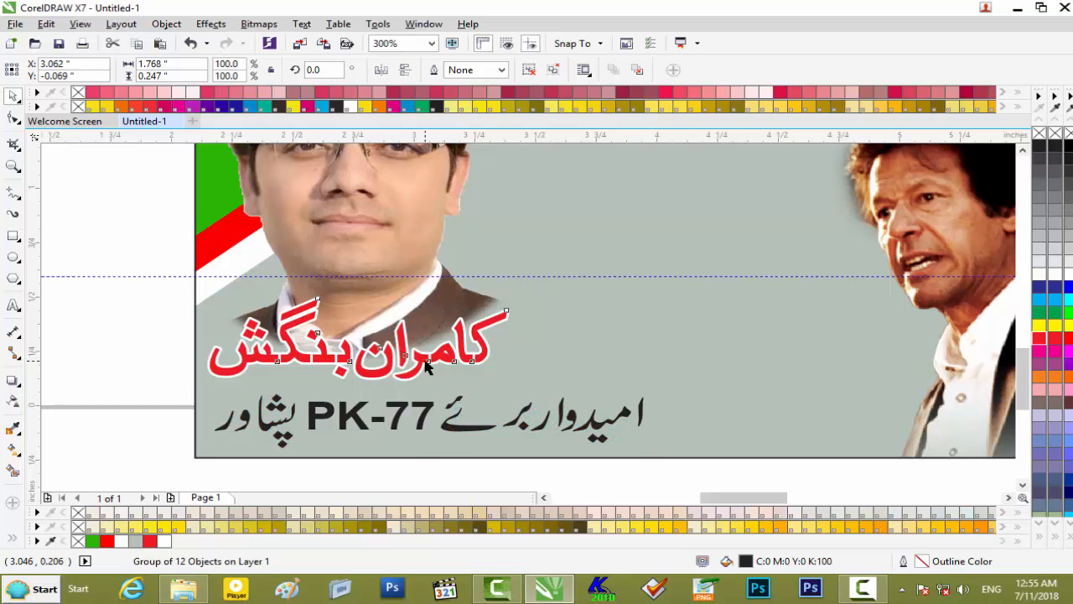
Nudge the red name line down to Y 0.238 inches, close above the candidate line
left_click(426, 367)
key("Down")
key("Down")
key("Down")
key("Down")
key("Down")
key("Down")
key("Down")
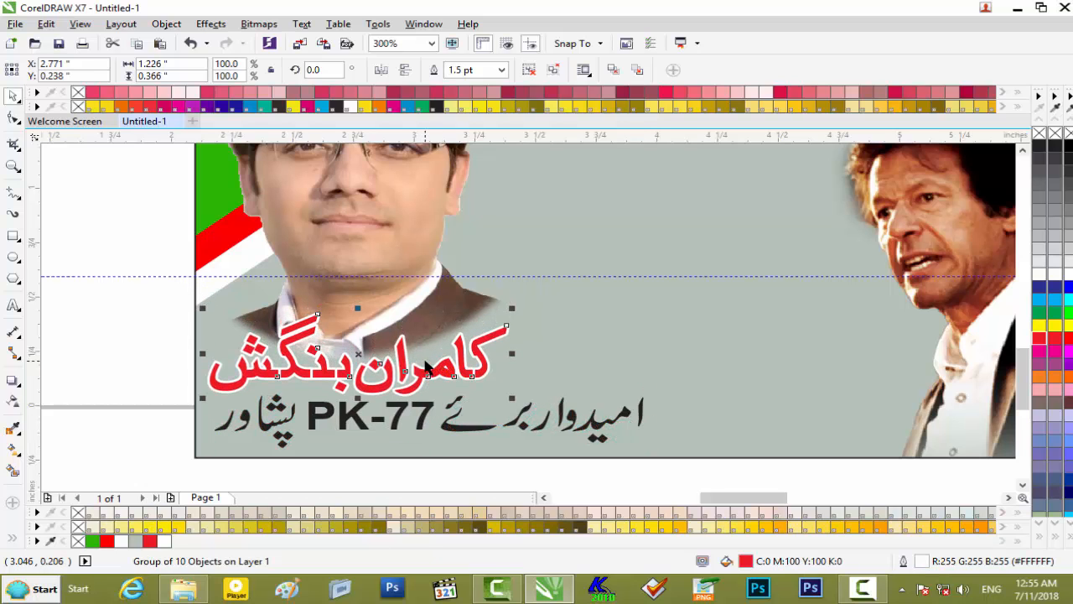
Give the candidate line a 2.0 pt white outline with round corners and caps, behind the fill and scaling with the object
left_click(591, 422)
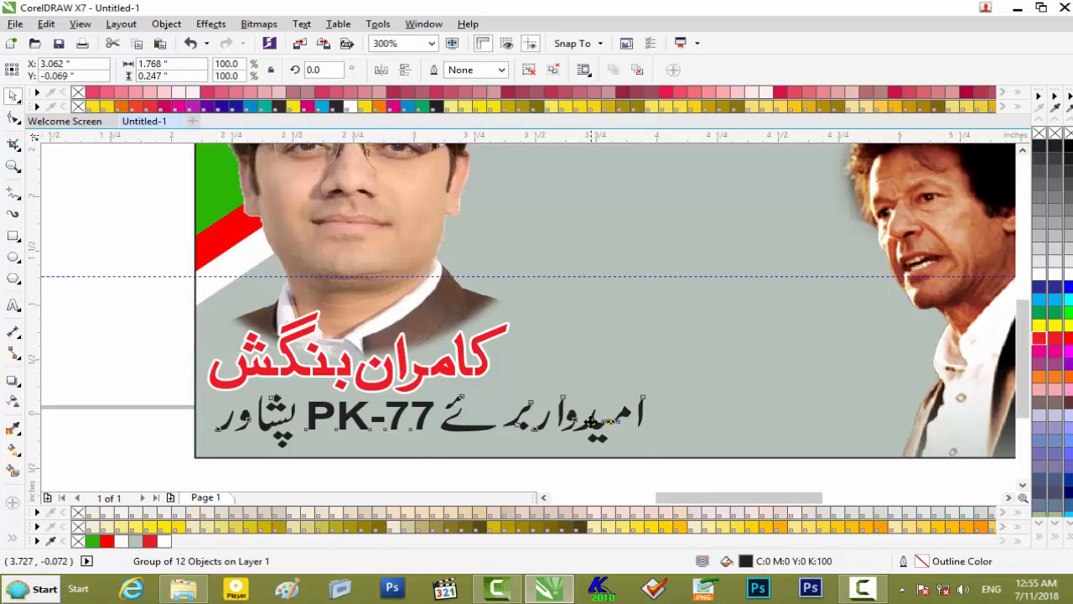
scroll(591, 422, "down", 4)
scroll(614, 445, "up", 2)
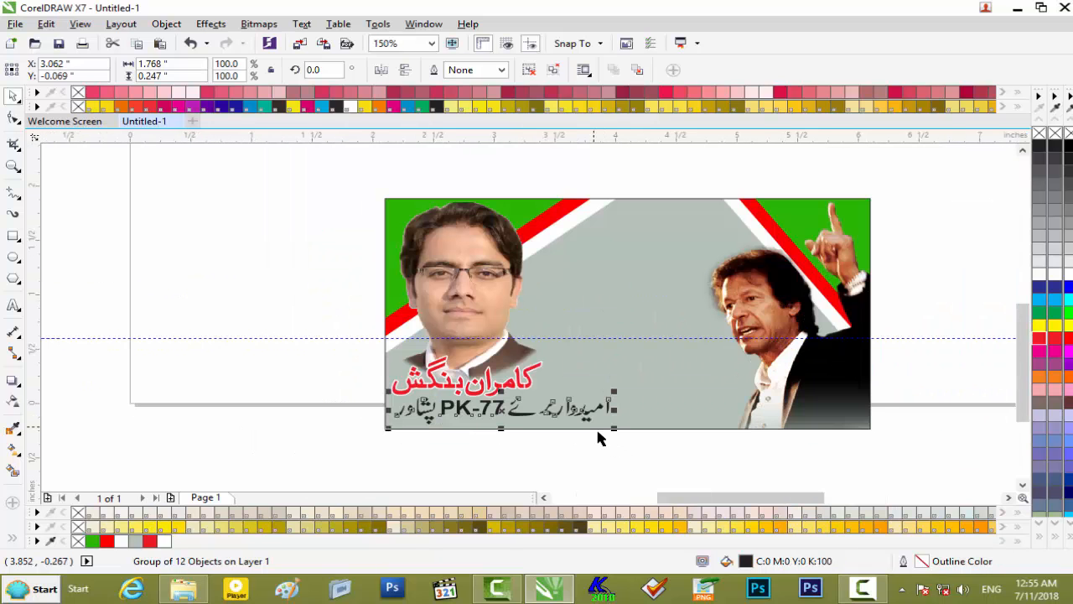
scroll(598, 438, "up", 1)
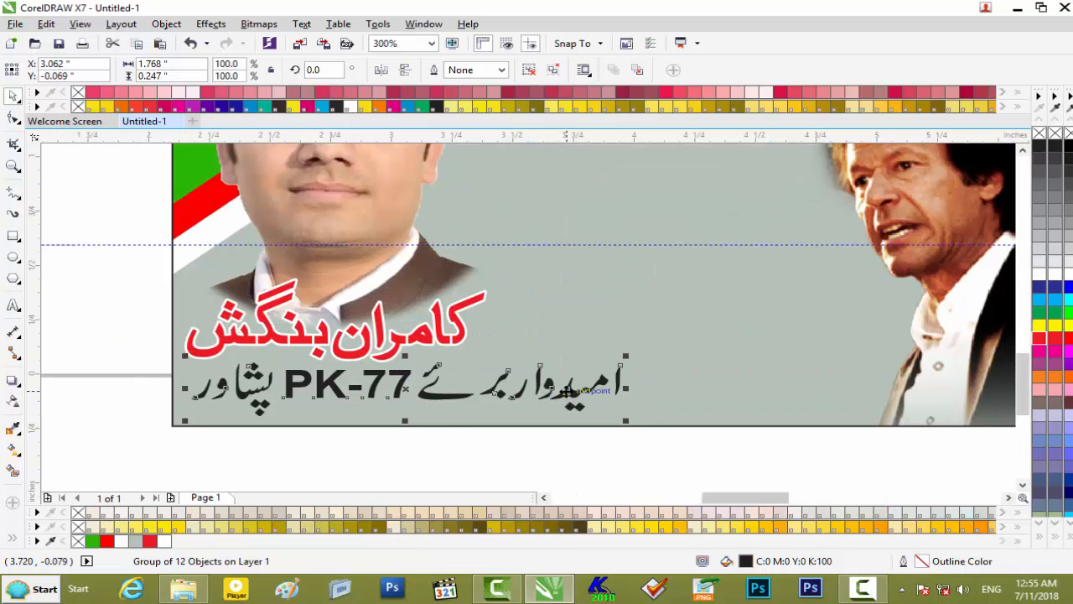
key("F12")
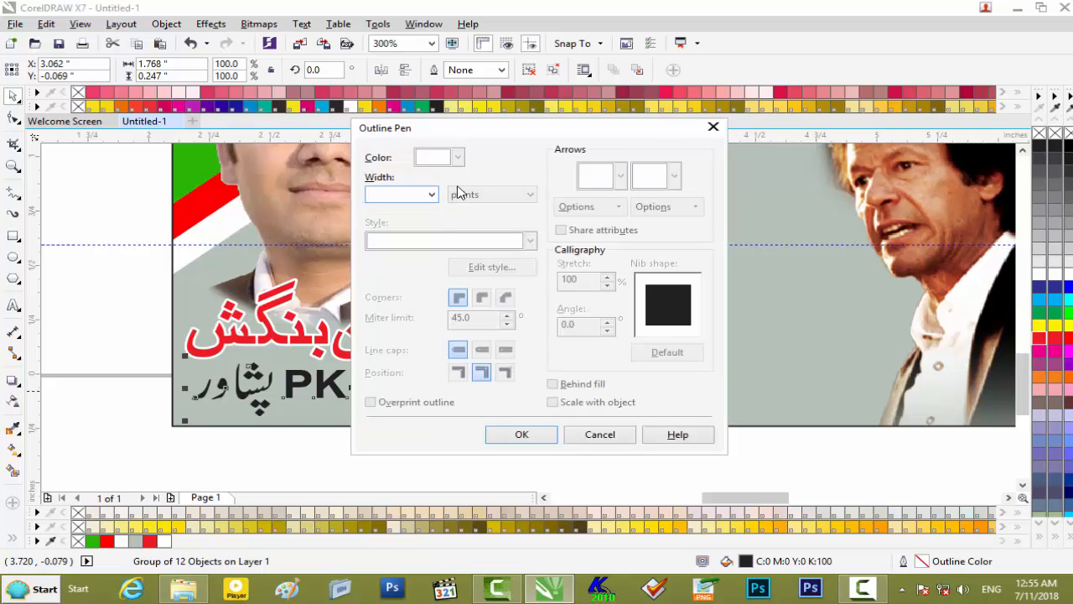
left_click(433, 193)
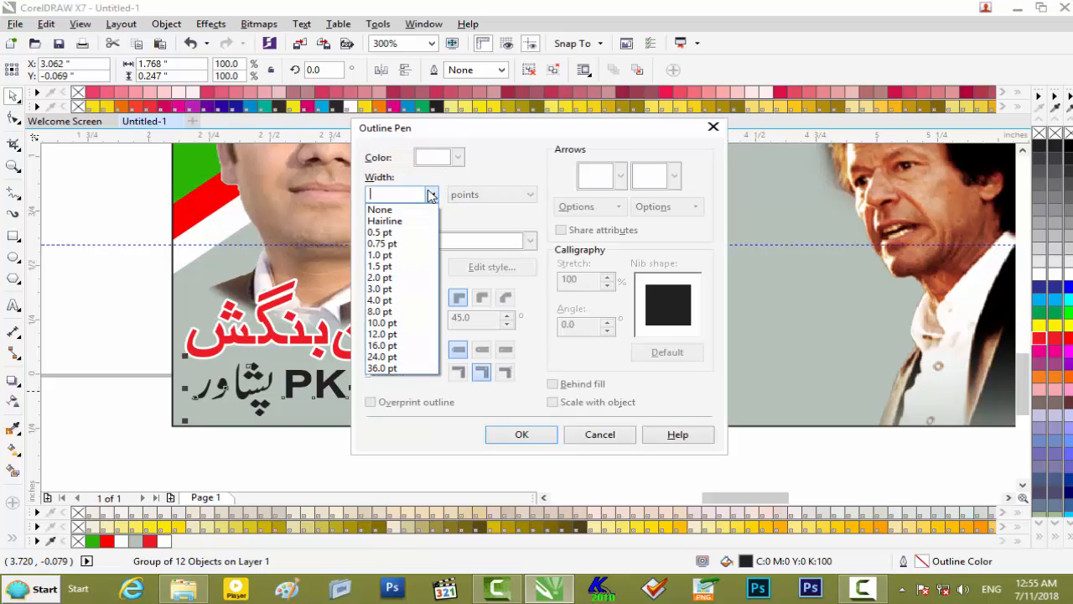
left_click(403, 285)
left_click(458, 156)
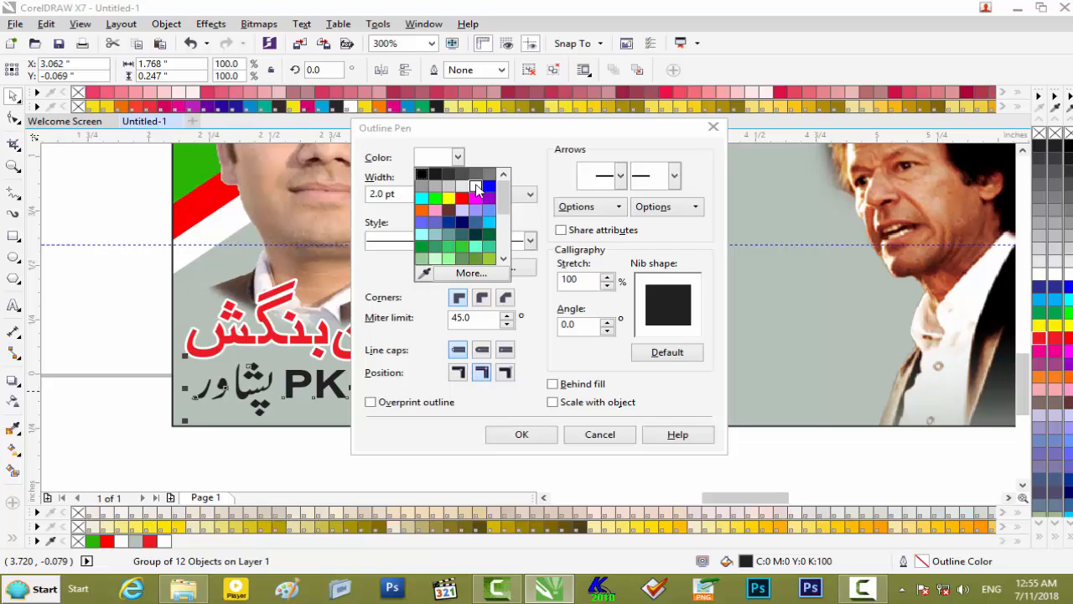
left_click(476, 186)
left_click(483, 297)
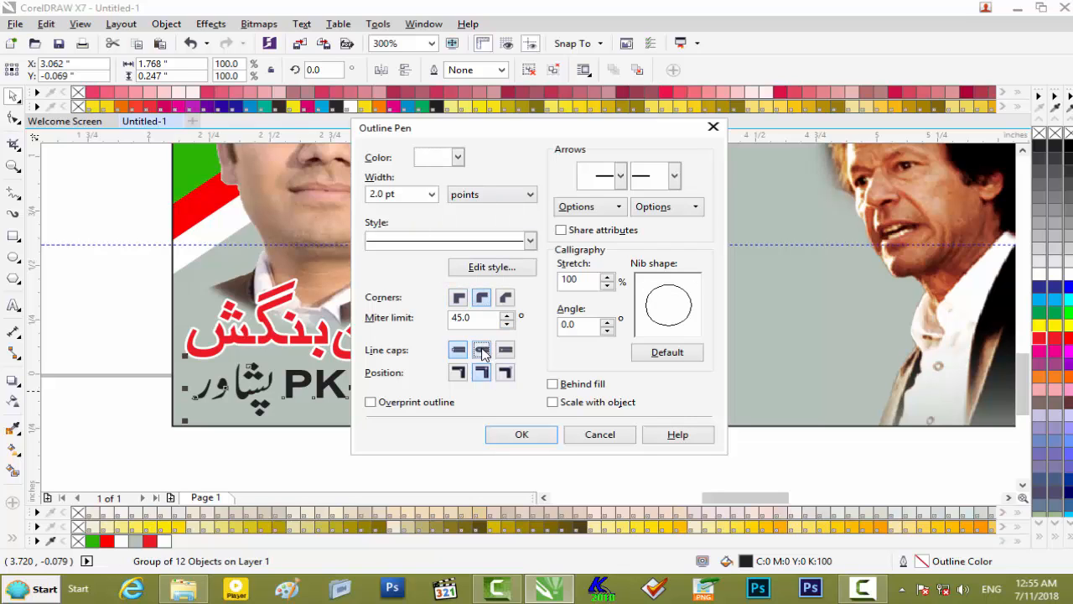
left_click(555, 403)
left_click(516, 433)
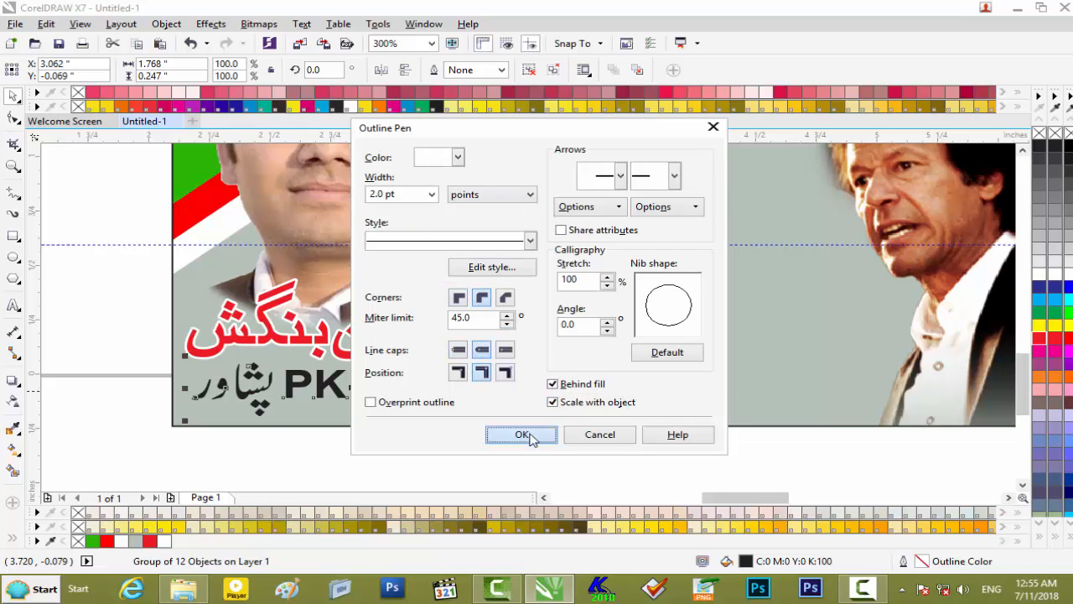
scroll(415, 430, "down", 2)
scroll(419, 434, "down", 1)
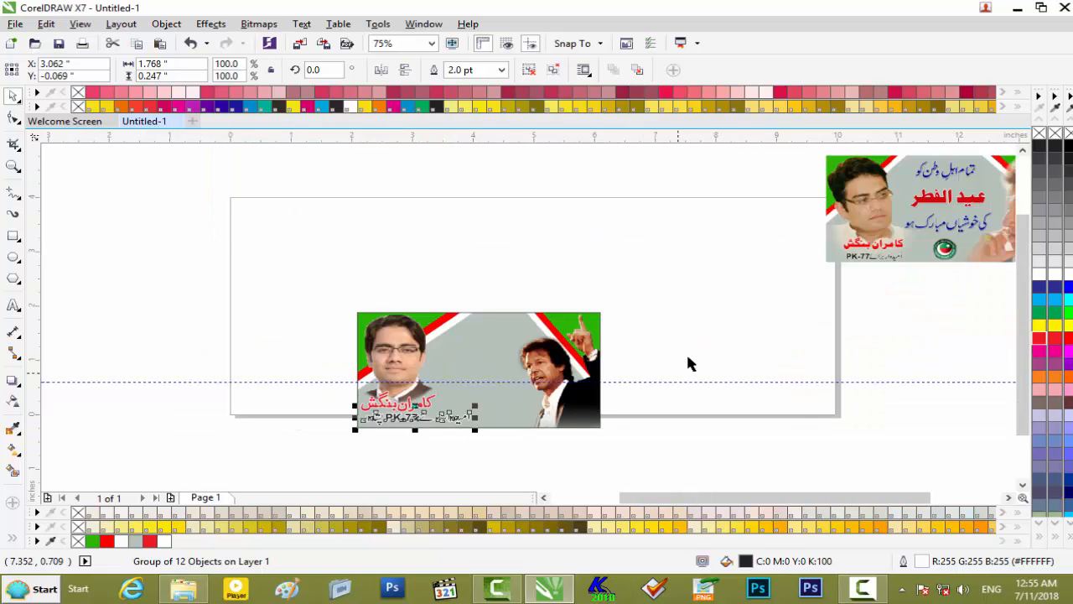
left_click(727, 320)
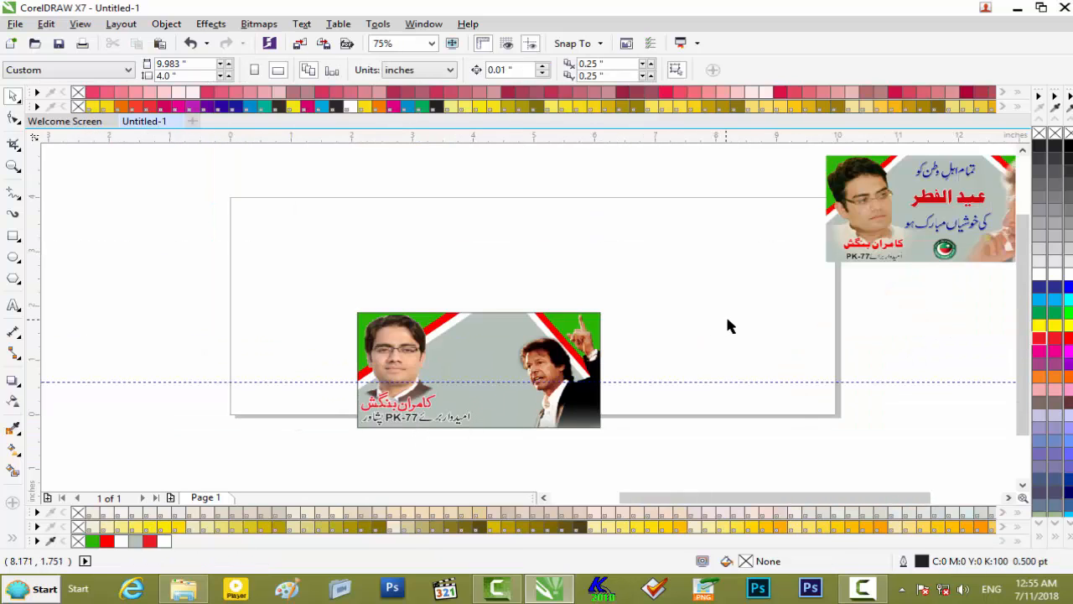
Import 4.eps from the PK-77 folder and move the slogan beside the banner at about X 8.305, Y 2.043 inches
left_click(1017, 8)
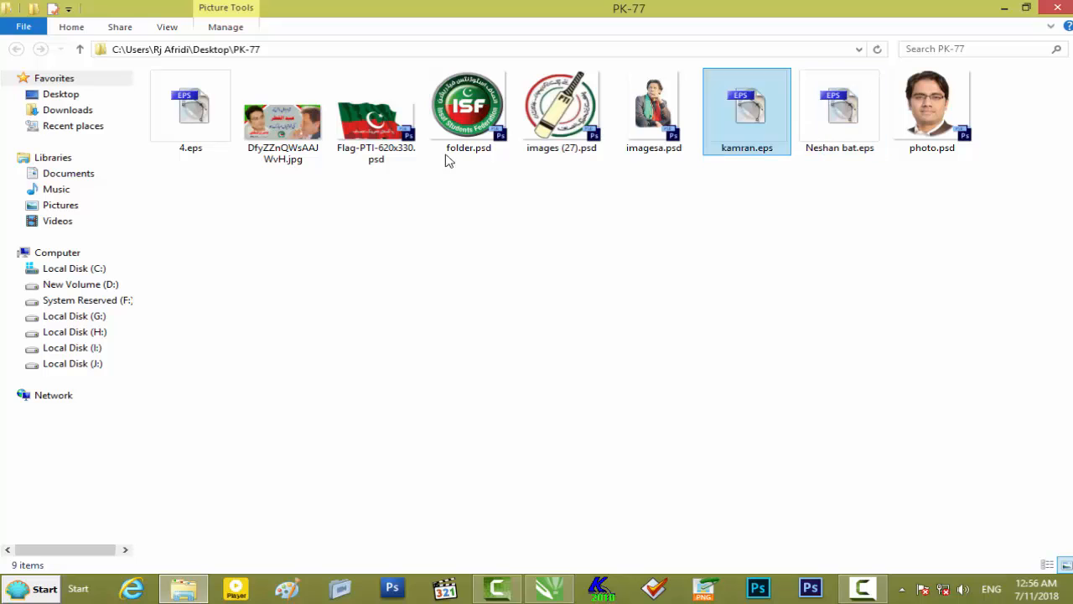
mouse_move(192, 113)
left_mouse_down()
mouse_move(349, 369)
mouse_move(534, 529)
mouse_move(554, 559)
mouse_move(549, 587)
mouse_move(575, 542)
mouse_move(743, 379)
left_mouse_up()
left_click(492, 367)
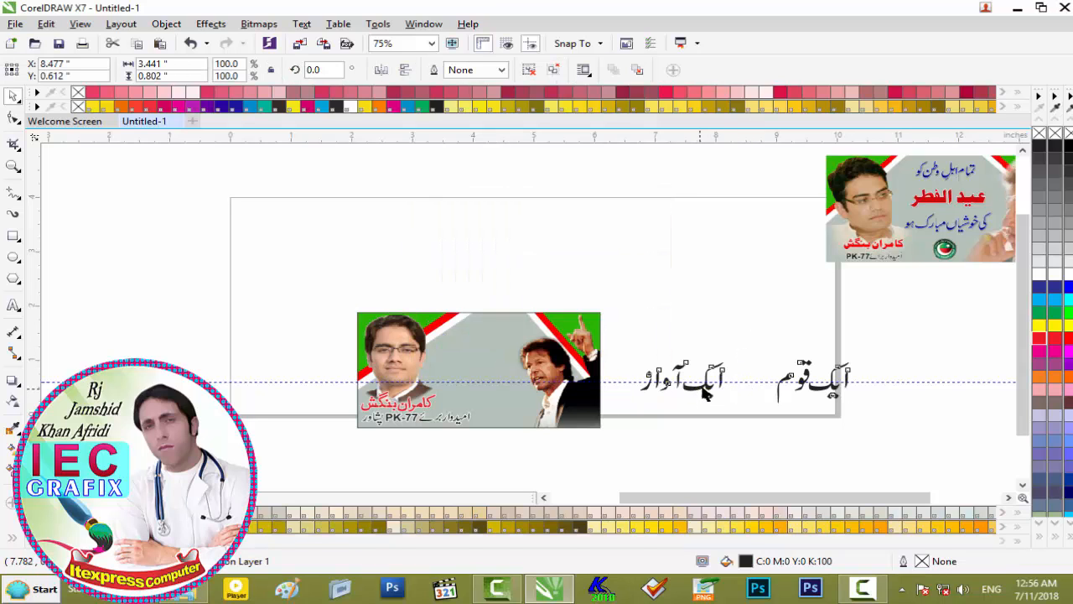
left_click_drag(688, 383, 678, 306)
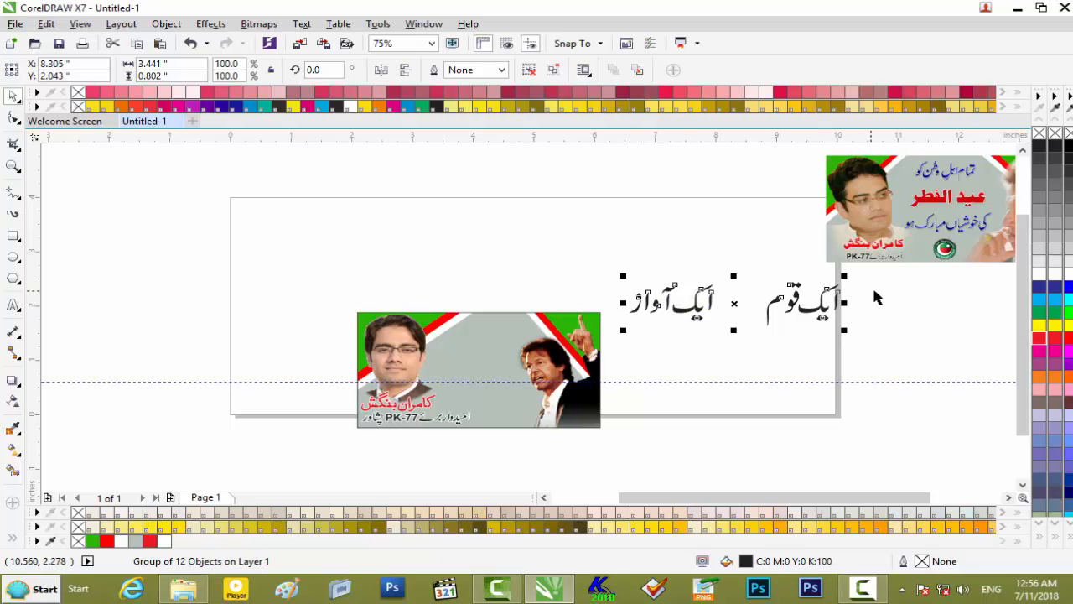
left_click(864, 286)
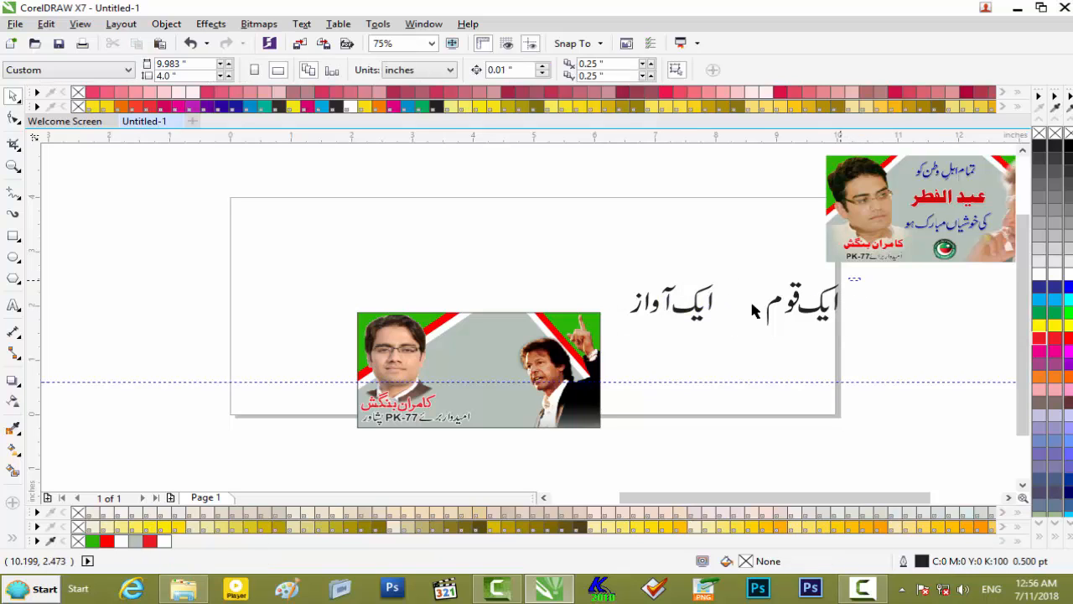
Ungroup the imported slogan and group the letters of ایک قوم on their own
left_click(677, 309)
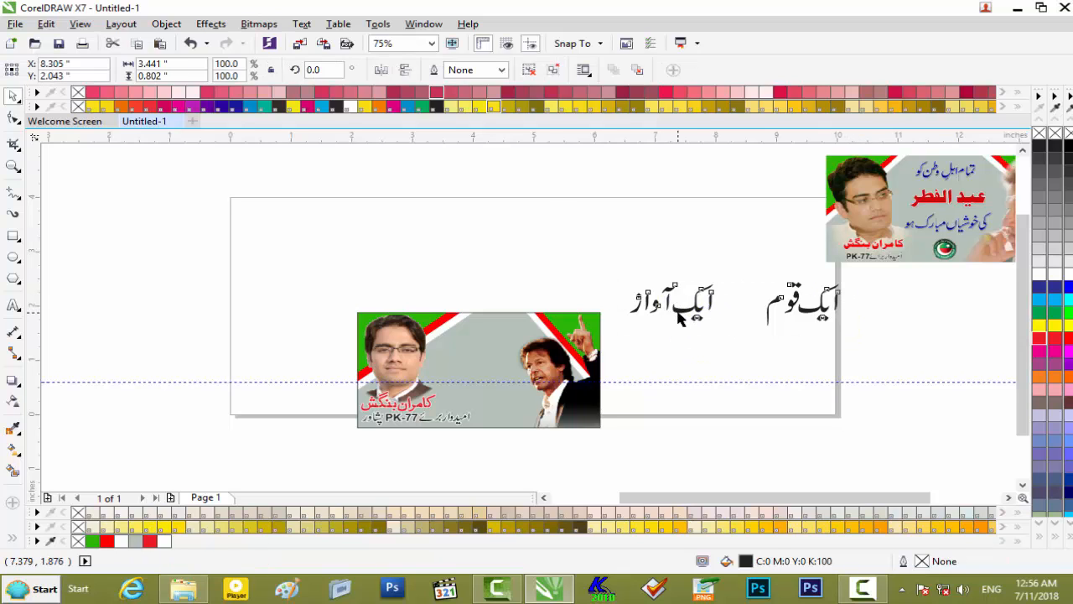
left_click(533, 71)
left_click(904, 328)
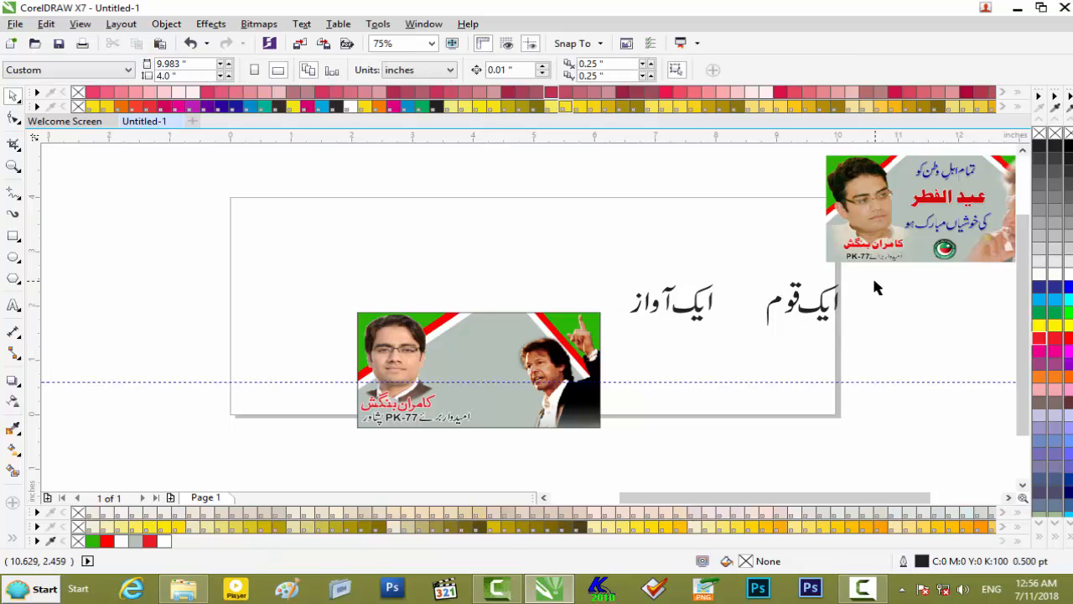
left_click_drag(732, 331, 733, 332)
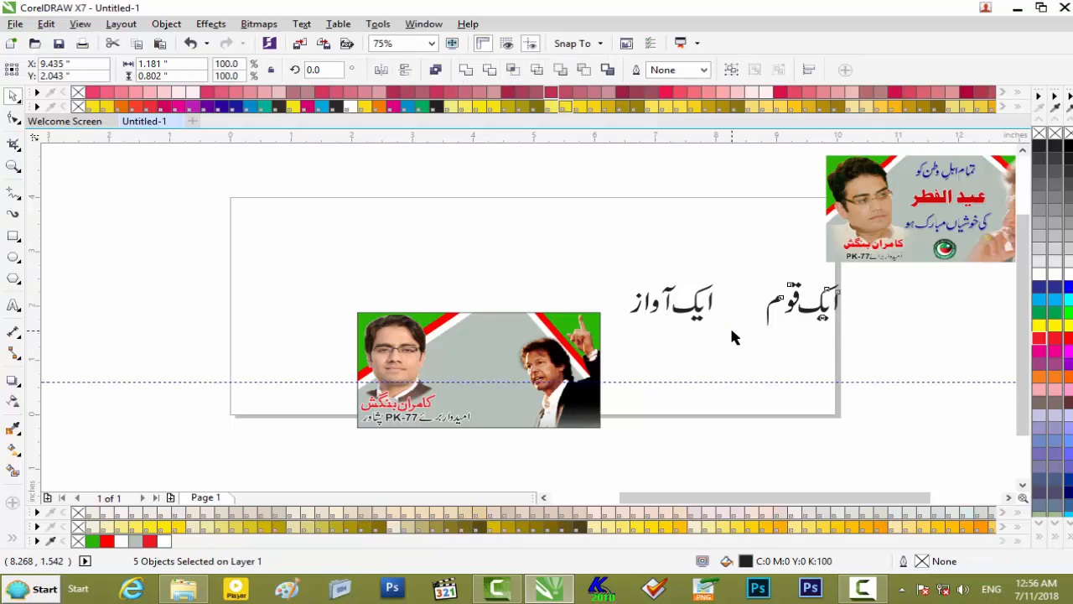
key("ctrl+g")
Move ایک قوم onto the grey area at the banner's upper middle and shrink it to fit between the stripes
left_click_drag(794, 302, 474, 337)
scroll(475, 339, "up", 2)
left_click_drag(563, 281, 523, 312)
Tighten the letter spacing in ایک آواز and group its letters
left_click_drag(972, 218, 738, 307)
left_click(840, 334)
left_click(863, 244)
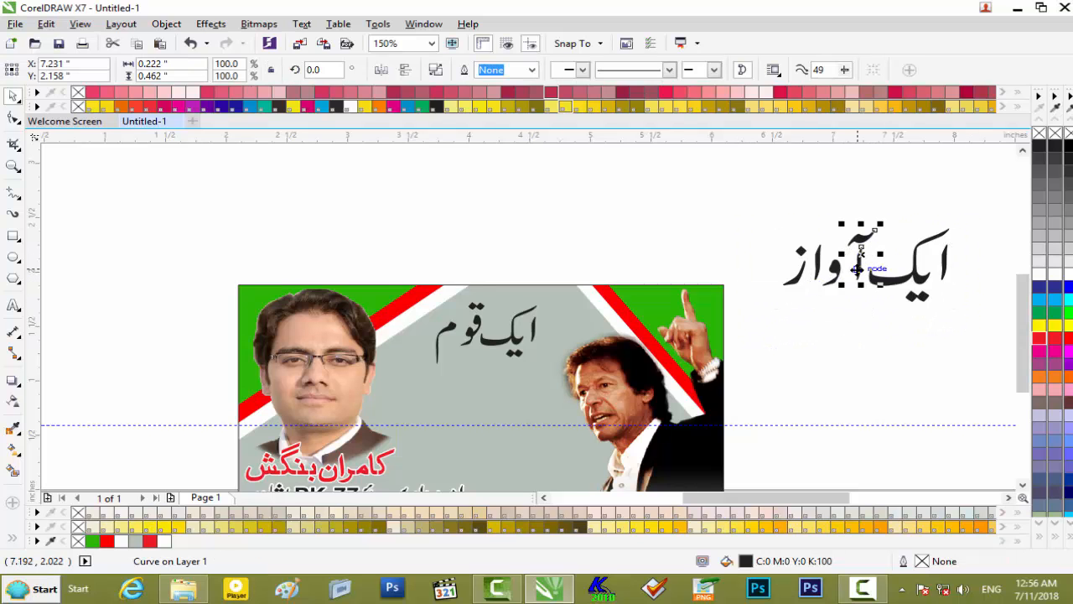
left_click_drag(857, 269, 855, 269)
left_click_drag(871, 308, 868, 312)
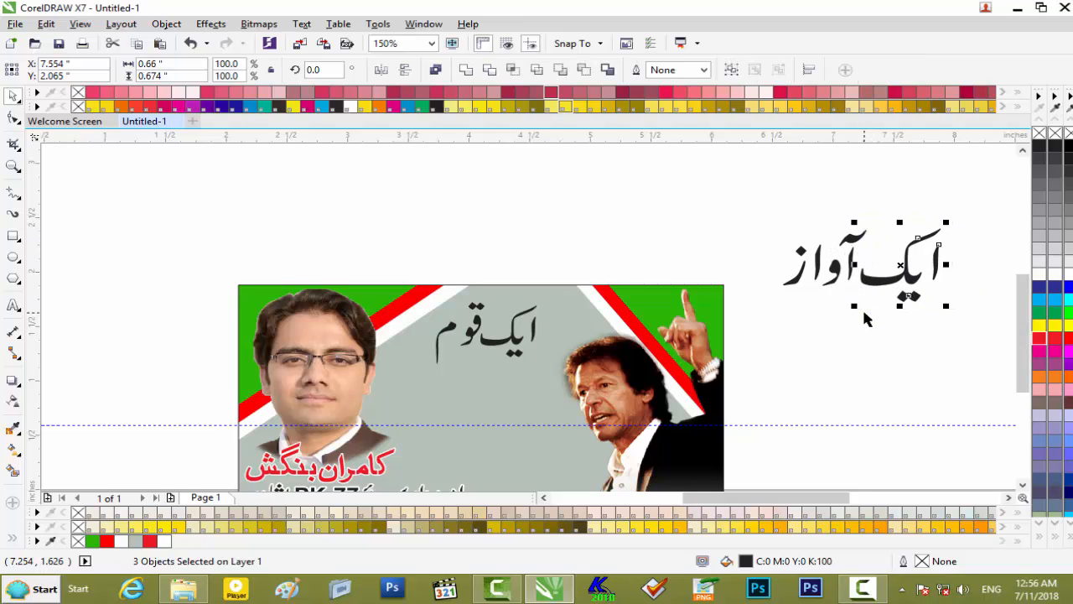
left_click_drag(985, 212, 776, 319)
key("ctrl+g")
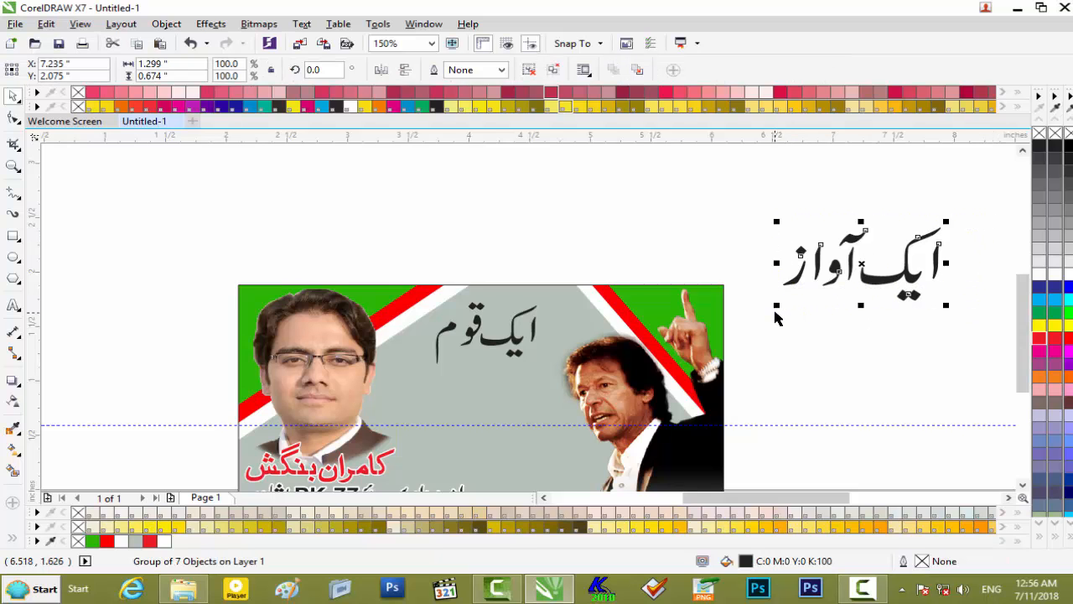
Place ایک آواز beneath ایک قوم, scaled to about 1.004 × 0.521 inches, and group the two slogan lines
left_click_drag(829, 268, 436, 384)
left_click_drag(549, 347, 516, 369)
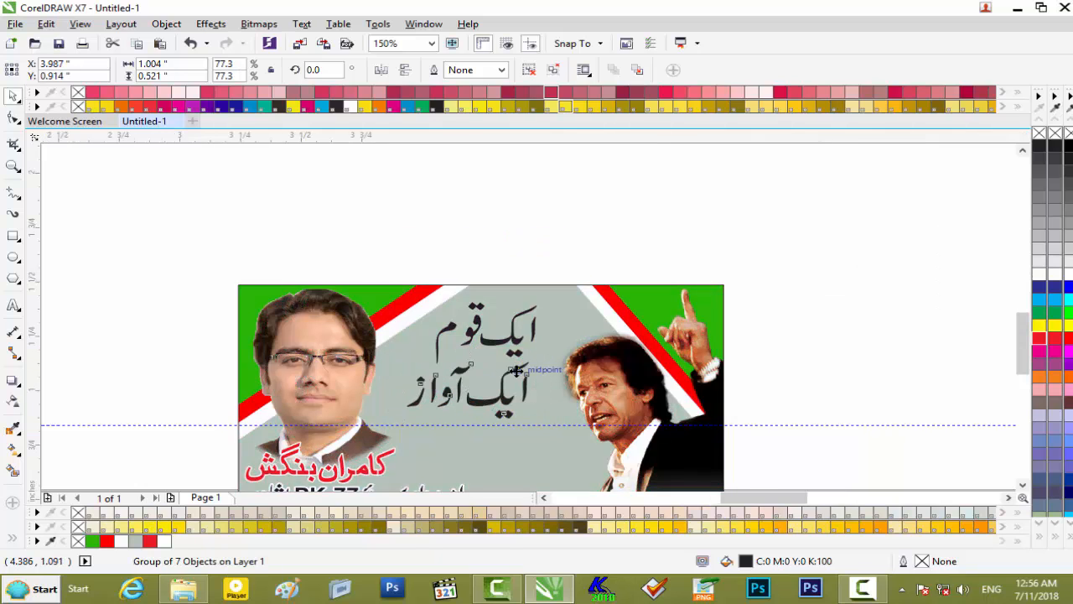
scroll(515, 370, "up", 1)
left_click(485, 313, "shift")
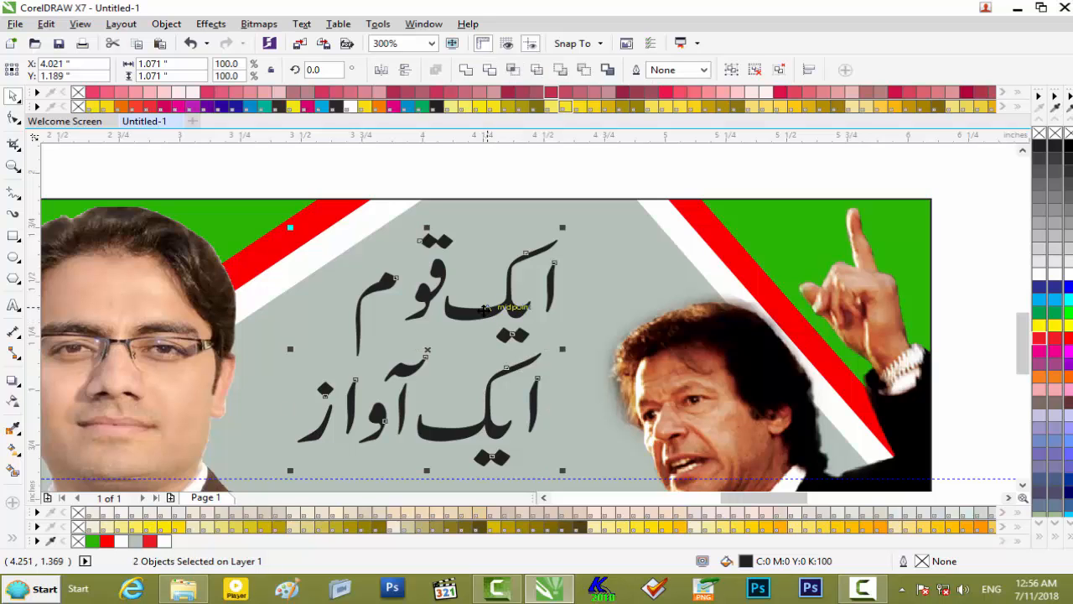
key("ctrl+g")
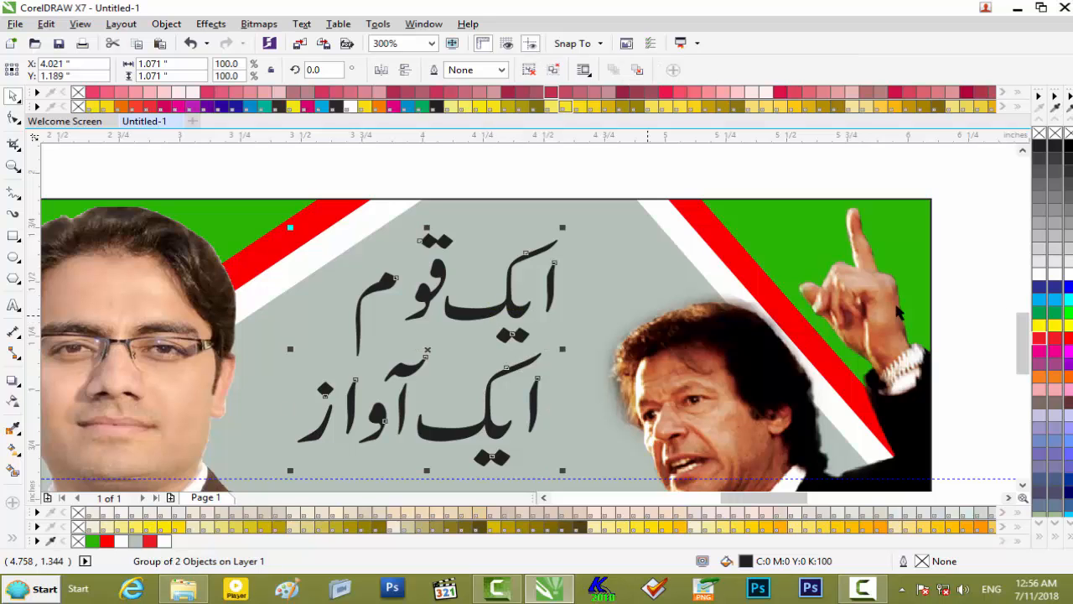
Fill the grouped two-line slogan with blue #0000FF and set a 1.5 pt white outline for it
left_click(1069, 288)
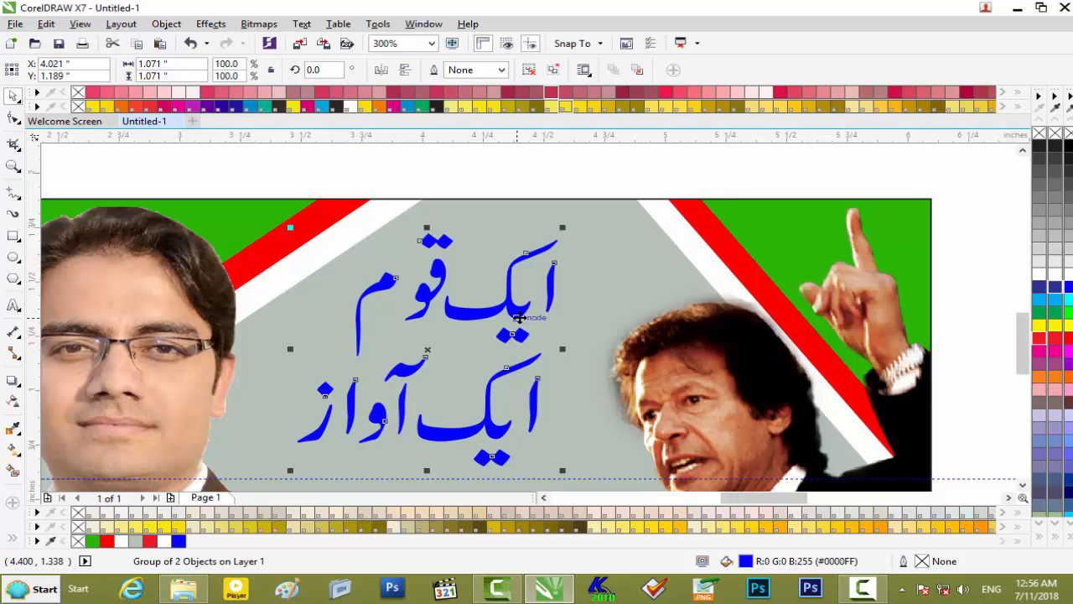
key("F12")
left_click(431, 195)
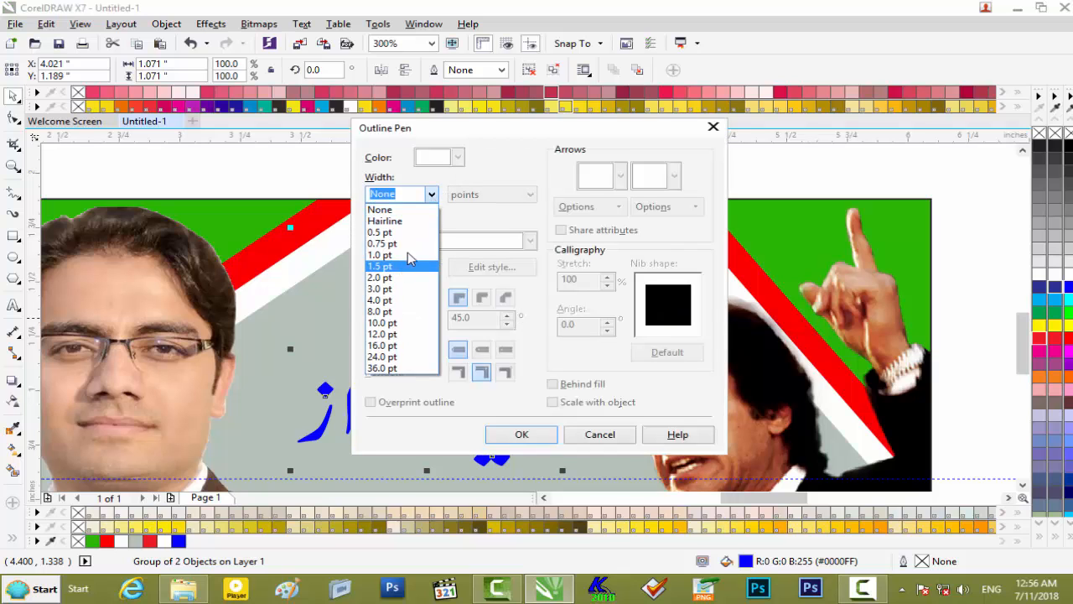
left_click(408, 267)
left_click(458, 156)
left_click(476, 186)
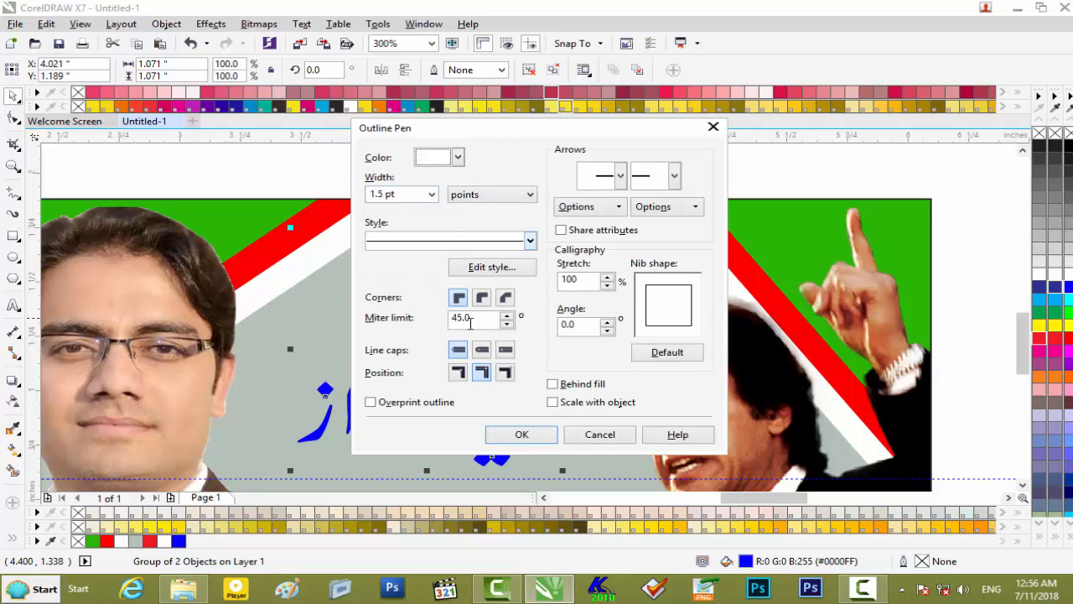
Give the slogan's outline rounded corners and round line caps, place it behind the fill and make it scale with the object
left_click(483, 302)
left_click(482, 353)
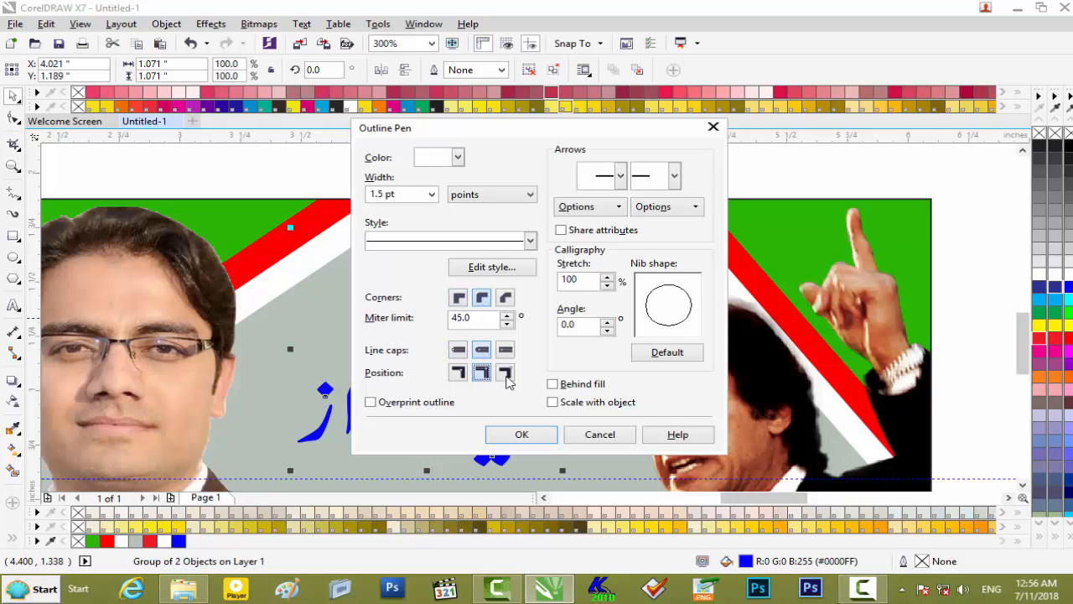
left_click(553, 383)
left_click(552, 401)
left_click(519, 434)
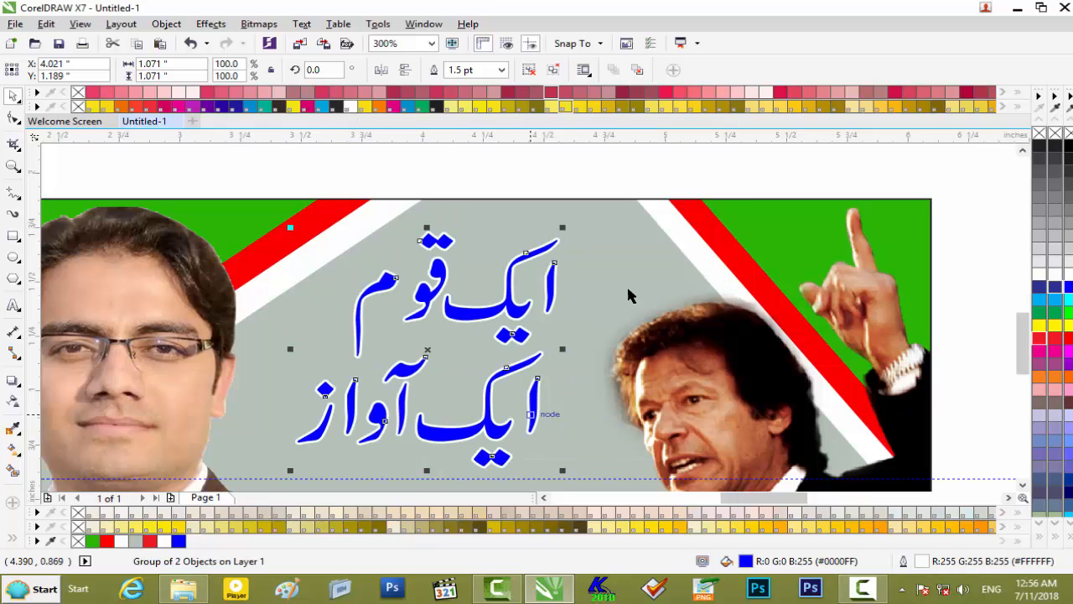
Delete the horizontal guideline running across the banner
left_click(744, 153)
scroll(704, 203, "down", 2)
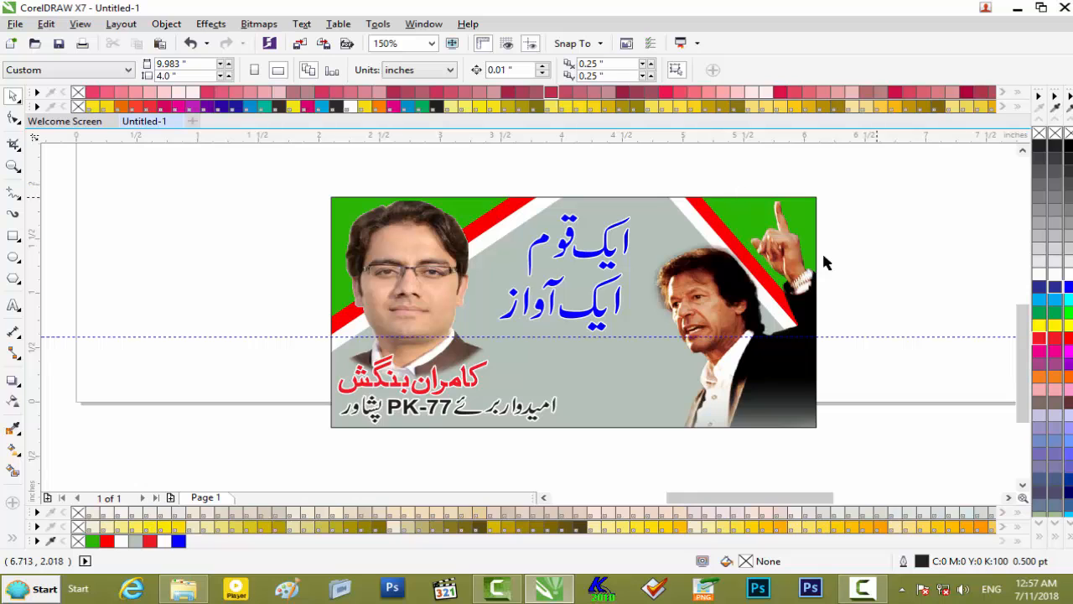
left_click(844, 335)
key("Delete")
Bring images (27).psd from the PK-77 folder onto the banner and shrink it to about 0.494 × 0.525 inches
left_click(1015, 12)
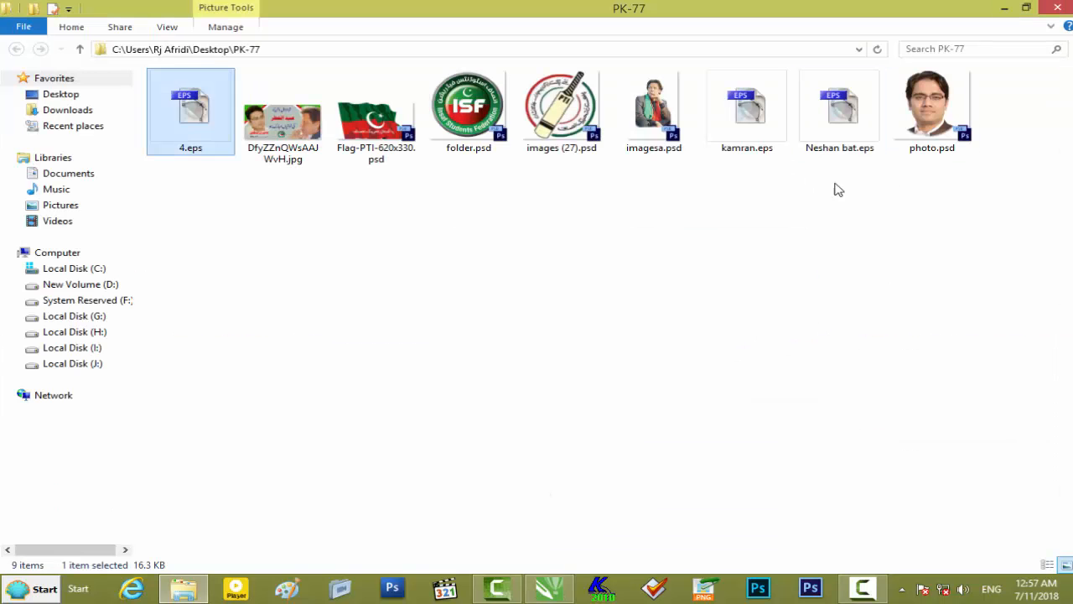
left_click(836, 189)
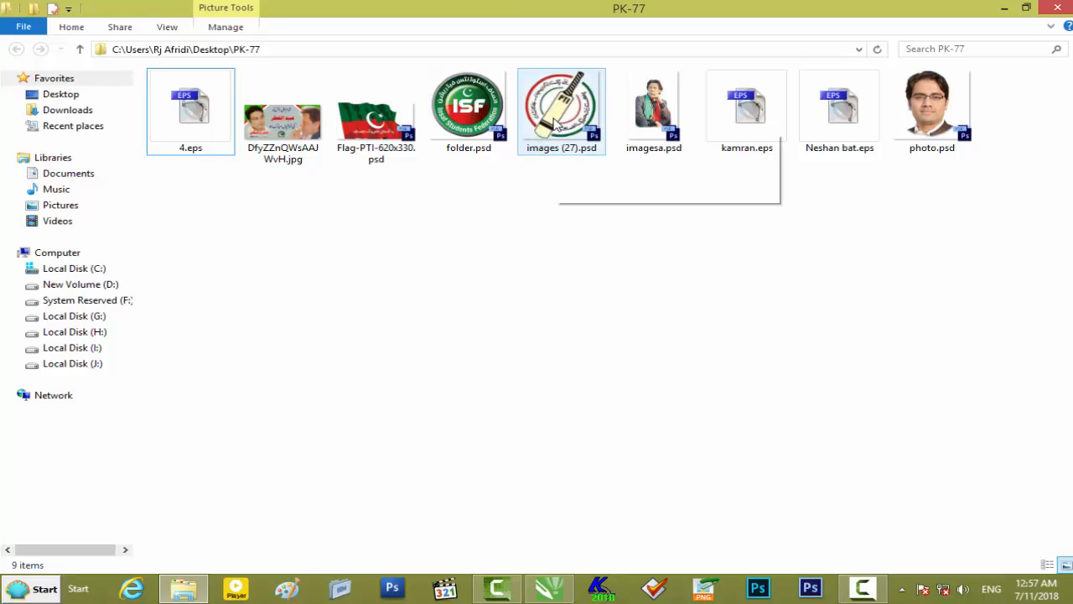
left_click_drag(560, 113, 608, 468)
scroll(595, 444, "down", 1)
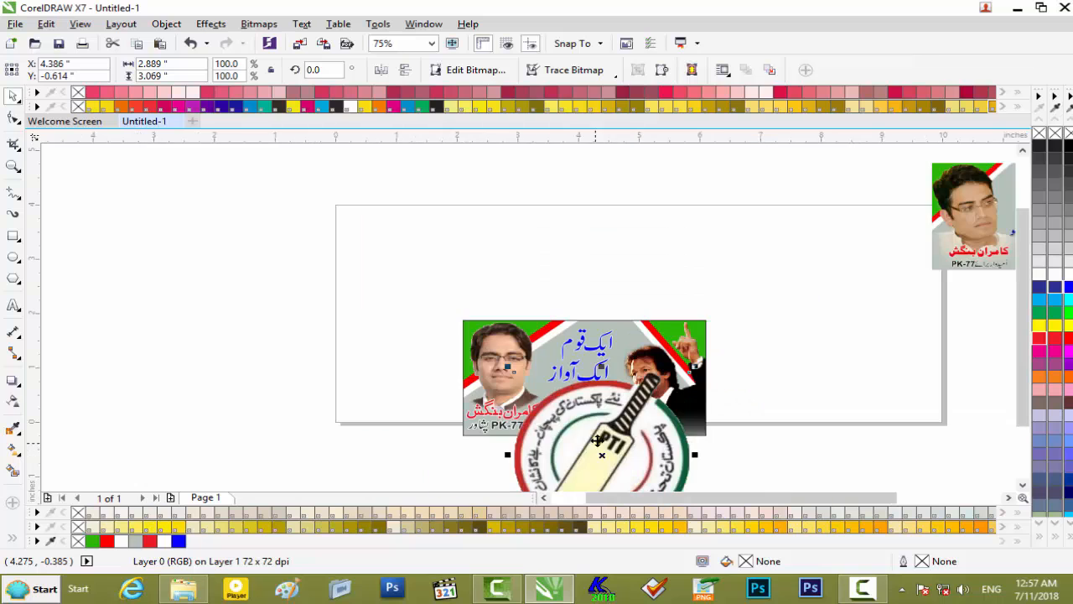
left_click_drag(695, 366, 628, 430)
left_click_drag(589, 462, 611, 376)
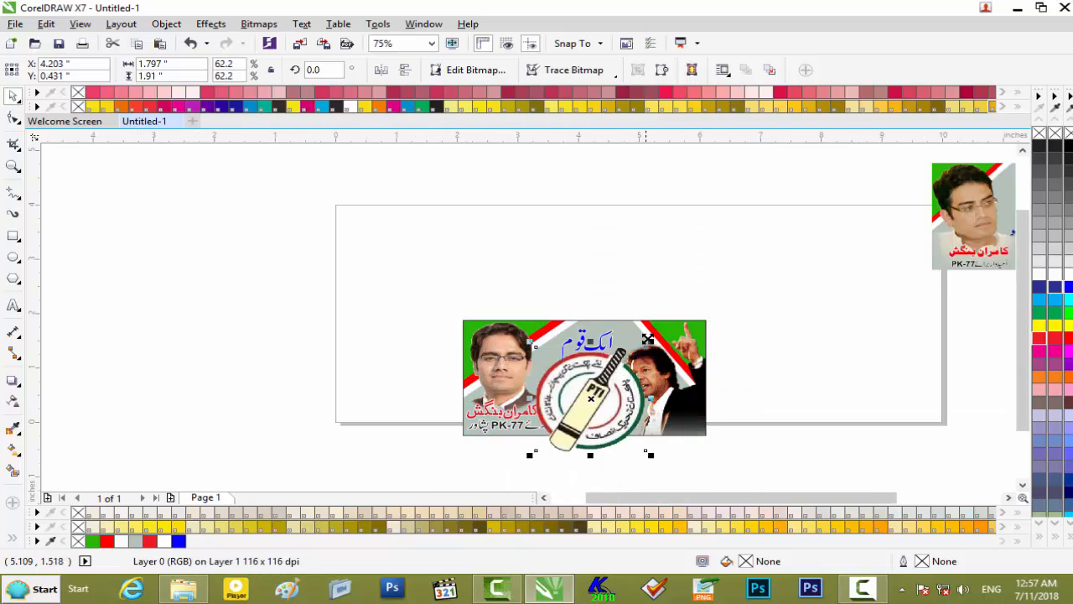
left_click_drag(652, 344, 612, 379)
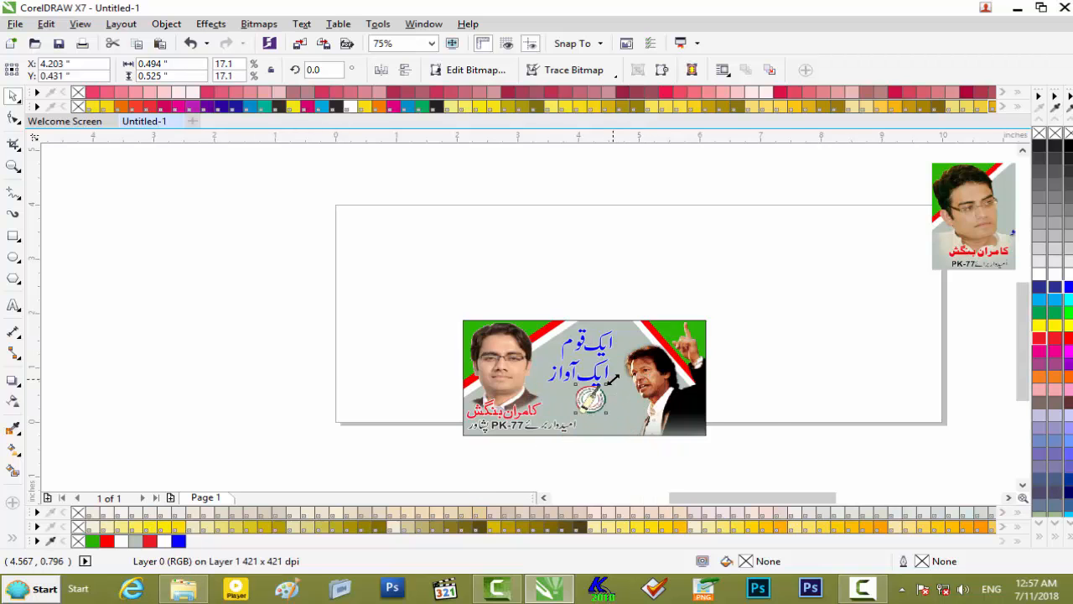
Try the low-resolution bat logo beneath ایک آواز and remove it from the banner
scroll(613, 380, "up", 1)
left_click_drag(566, 413, 544, 422)
scroll(544, 422, "up", 1)
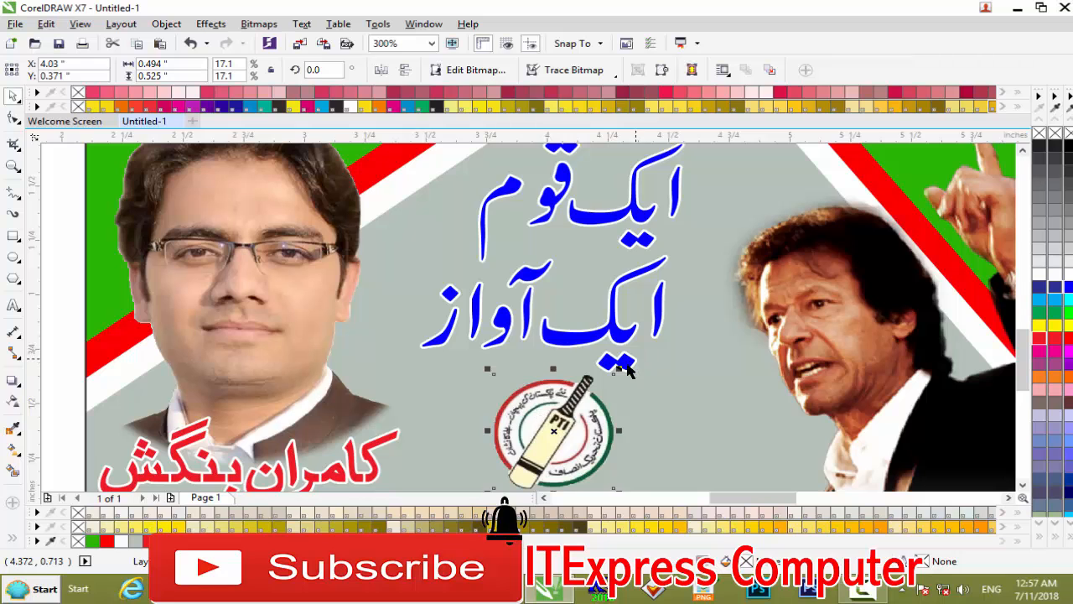
scroll(646, 373, "down", 1)
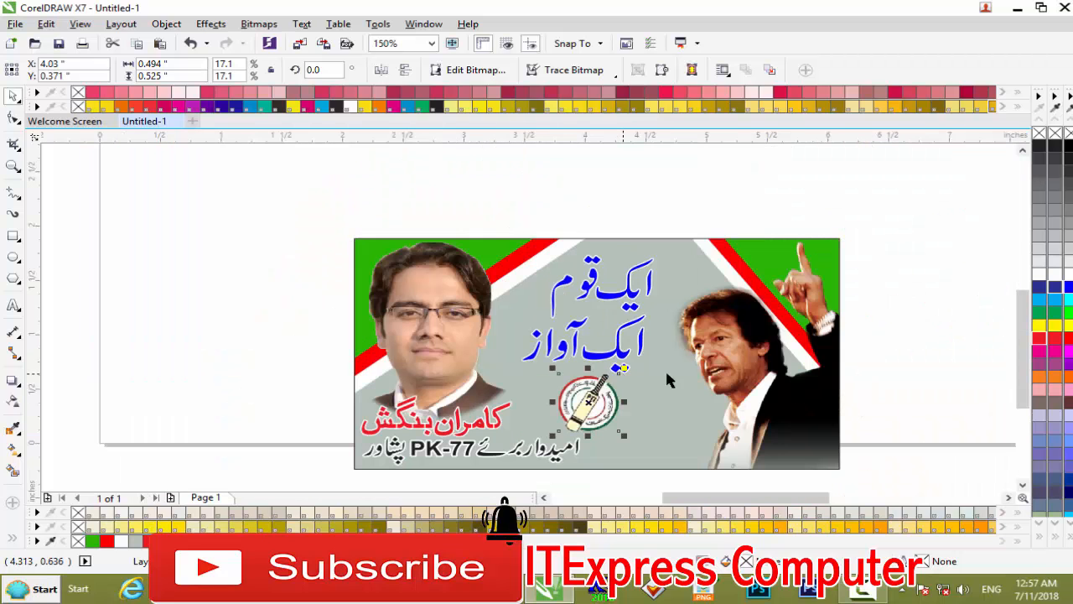
left_click(956, 355)
scroll(834, 371, "down", 1)
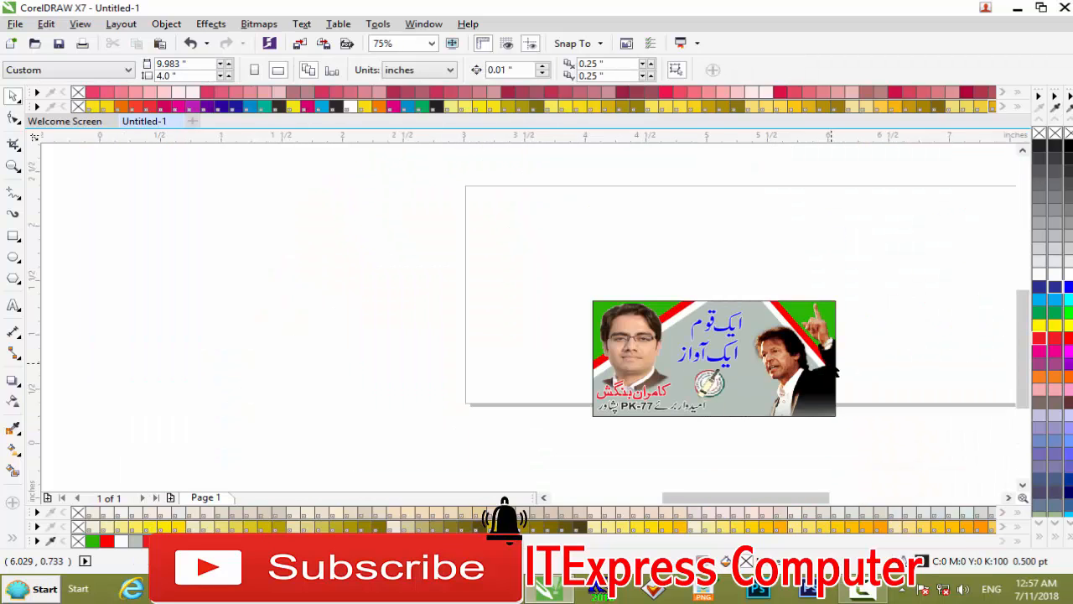
scroll(833, 366, "up", 1)
left_click(598, 403)
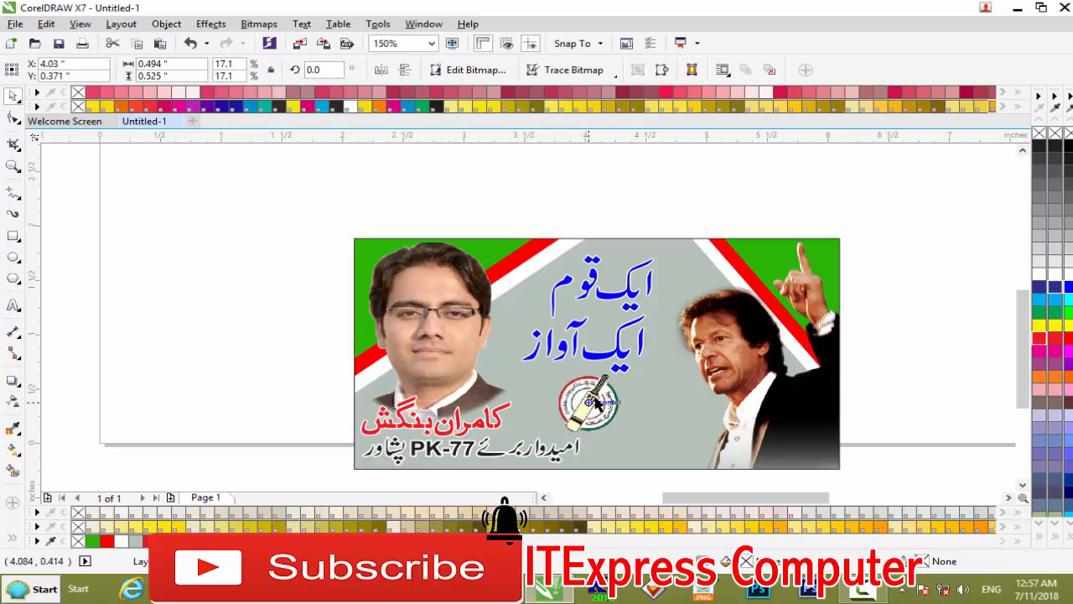
key("Delete")
Look through the NA.35 Bannu desktop folder for another version of the bat logo
left_click(1017, 9)
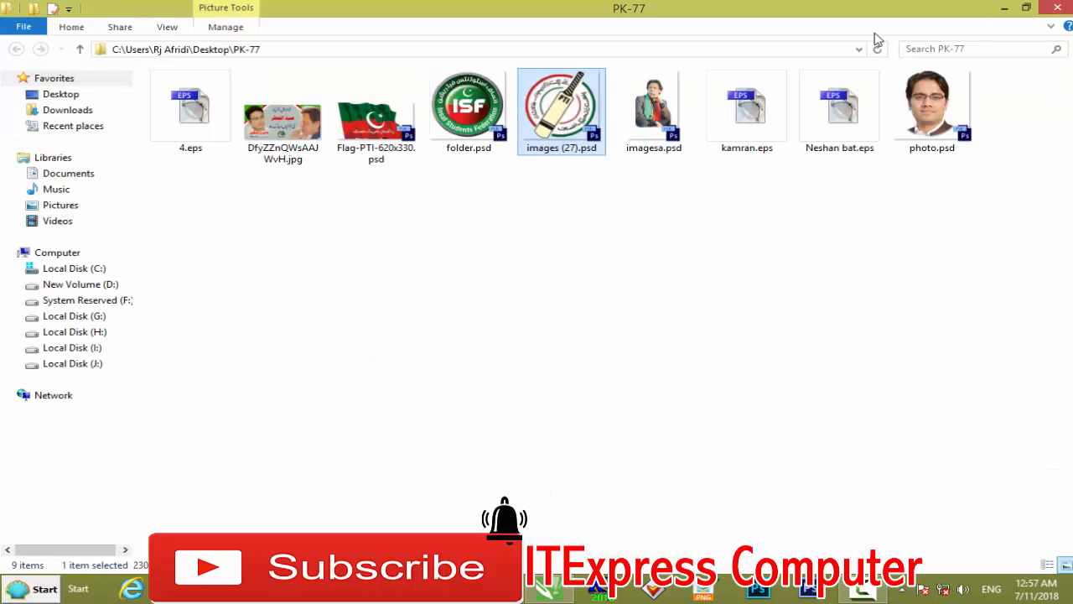
left_click(1005, 9)
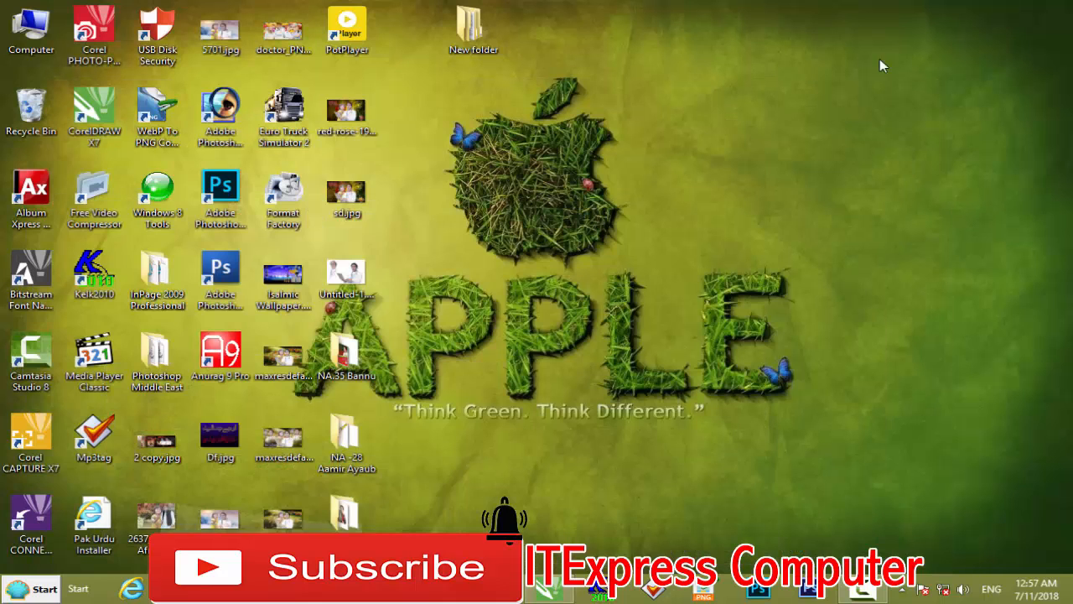
double_click(352, 362)
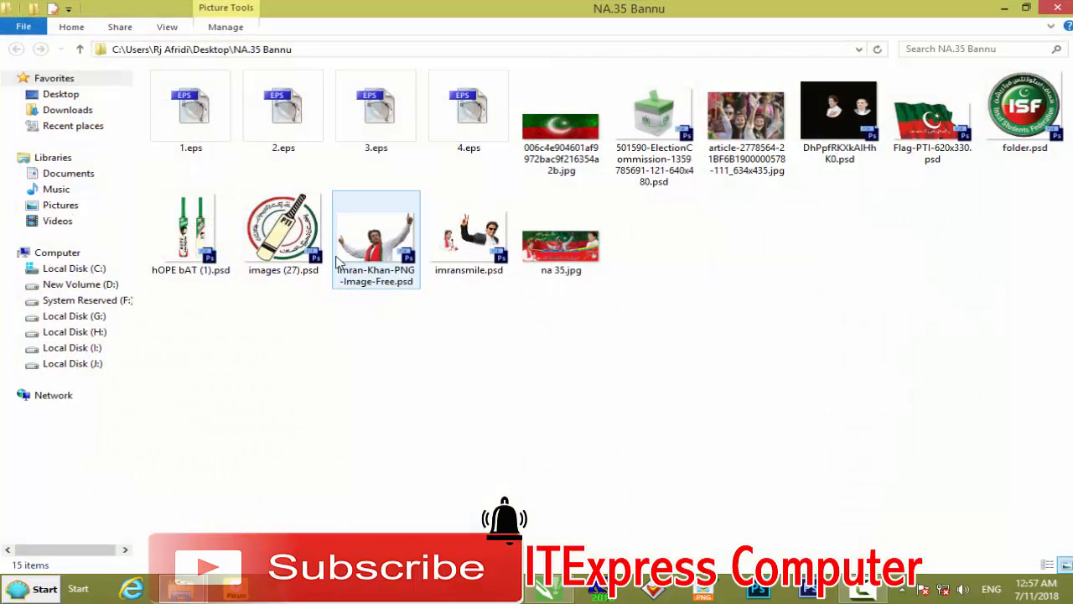
left_click(299, 261)
left_click_drag(298, 262, 306, 286)
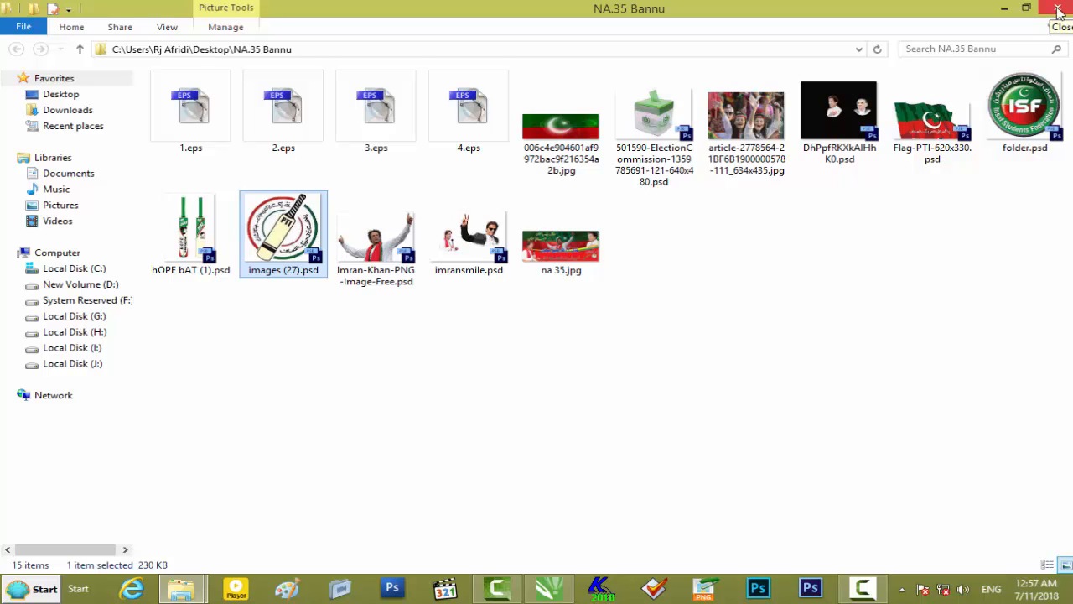
left_click(181, 587)
mouse_move(172, 510)
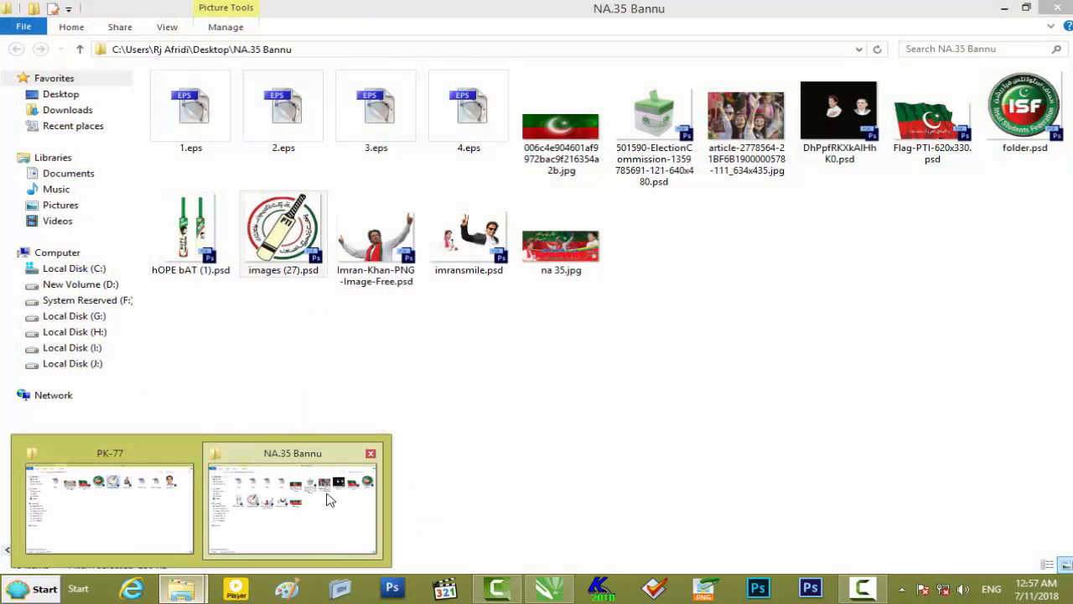
left_click(330, 500)
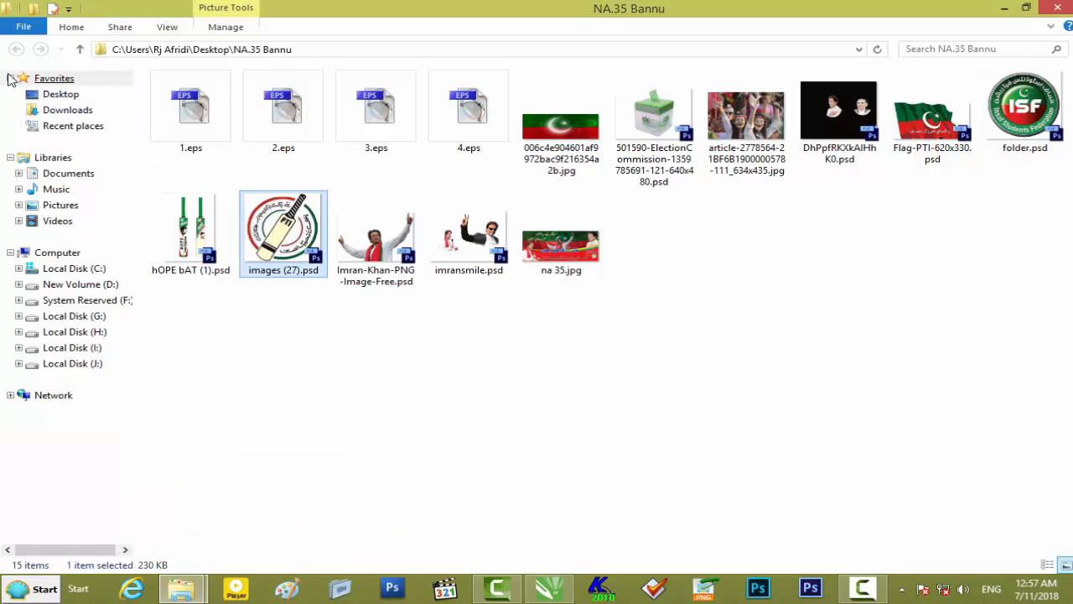
left_click(1054, 9)
Look through the artwork in H:\Wallpaper\Imaran Khan\Psd for a bat logo
double_click(46, 42)
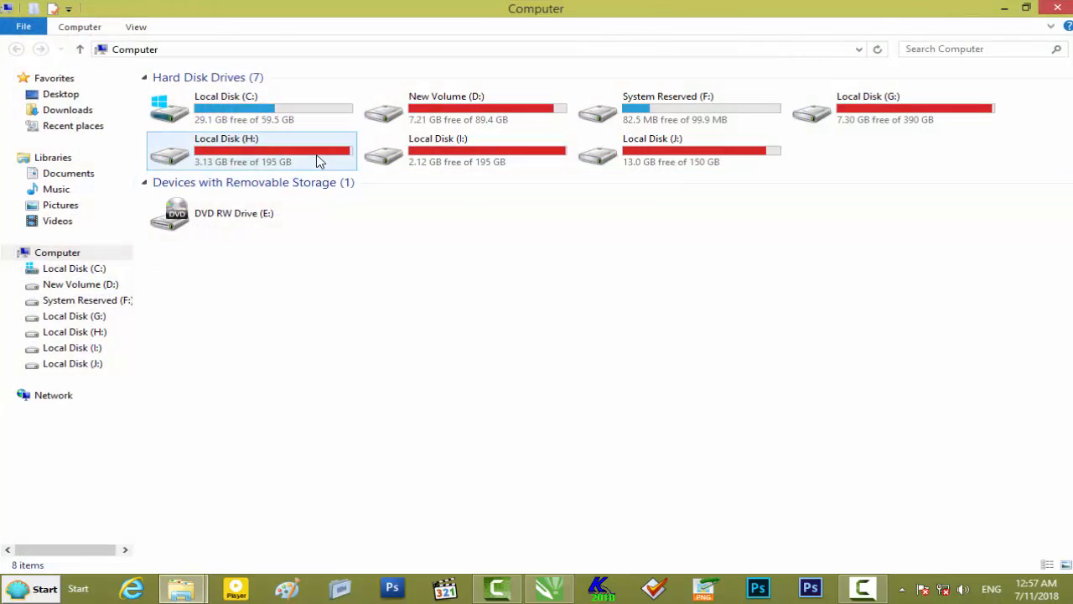
double_click(318, 163)
double_click(963, 363)
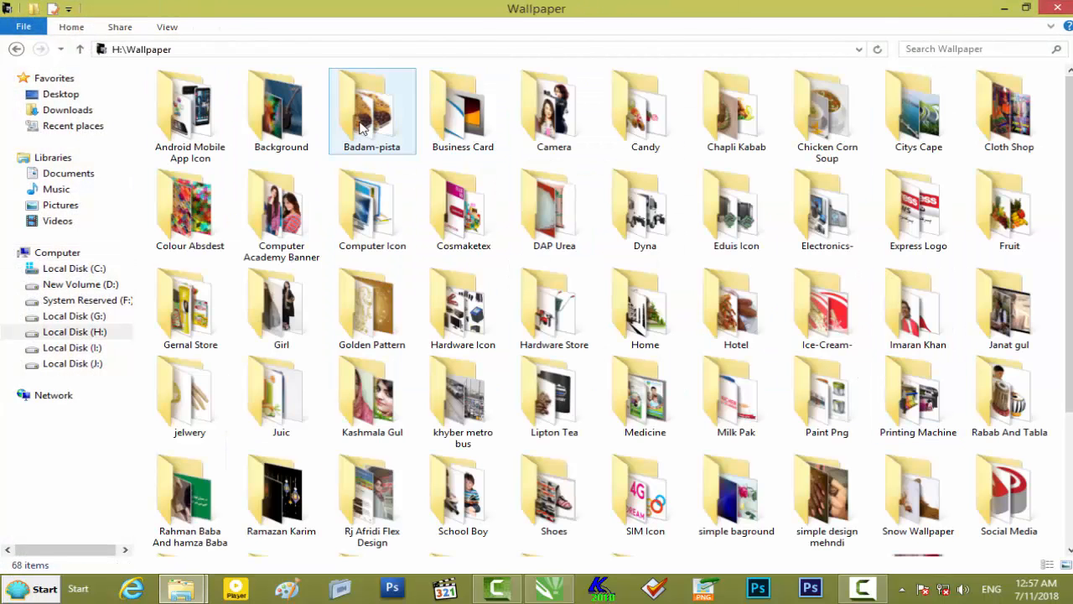
double_click(912, 322)
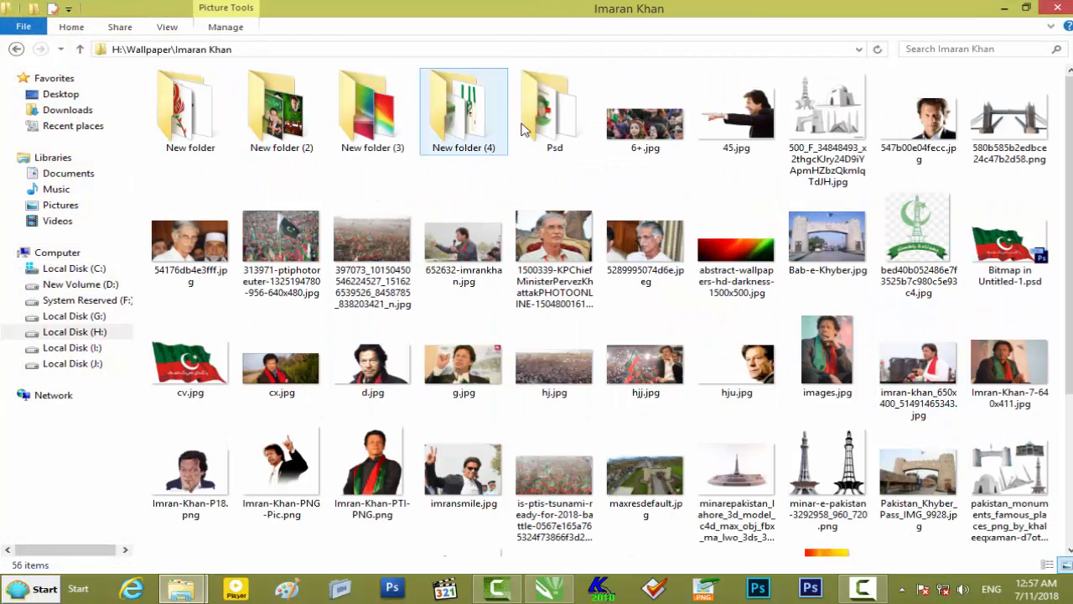
double_click(524, 126)
scroll(625, 280, "down", 1)
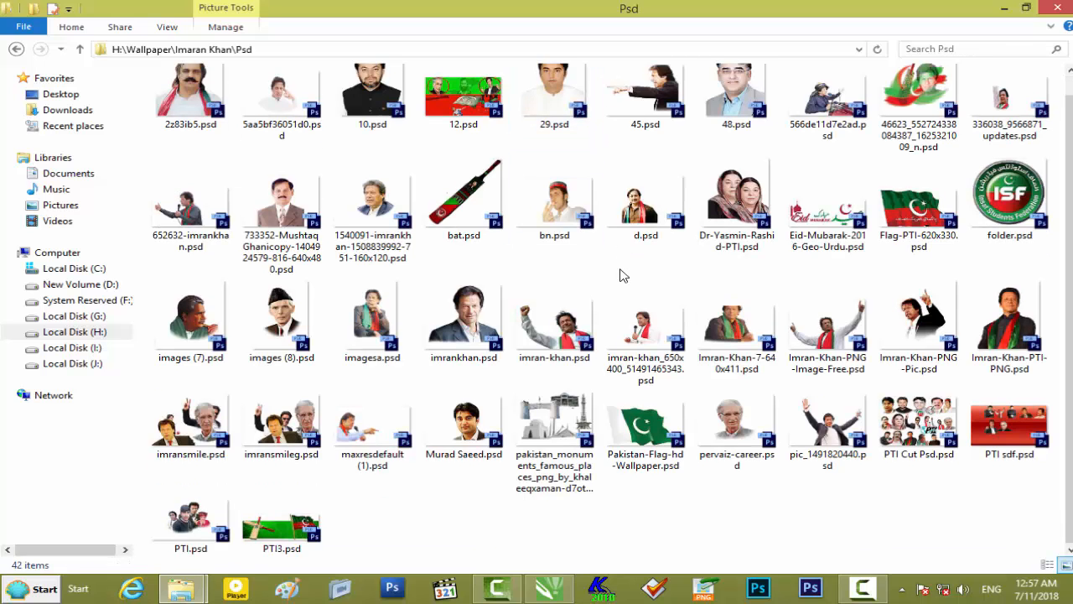
scroll(621, 276, "up", 1)
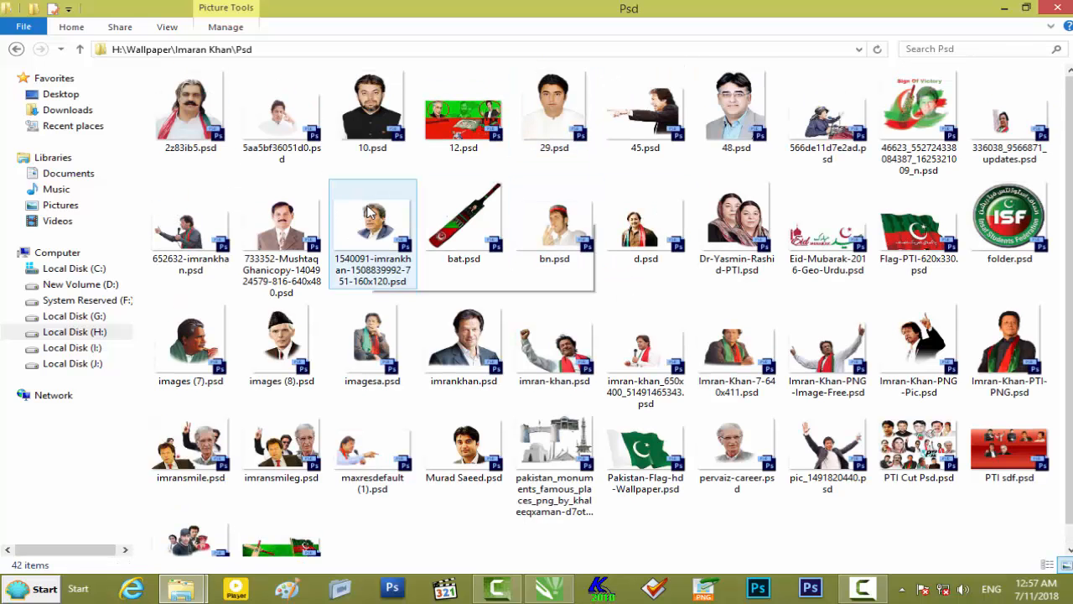
scroll(369, 212, "down", 1)
scroll(370, 213, "up", 1)
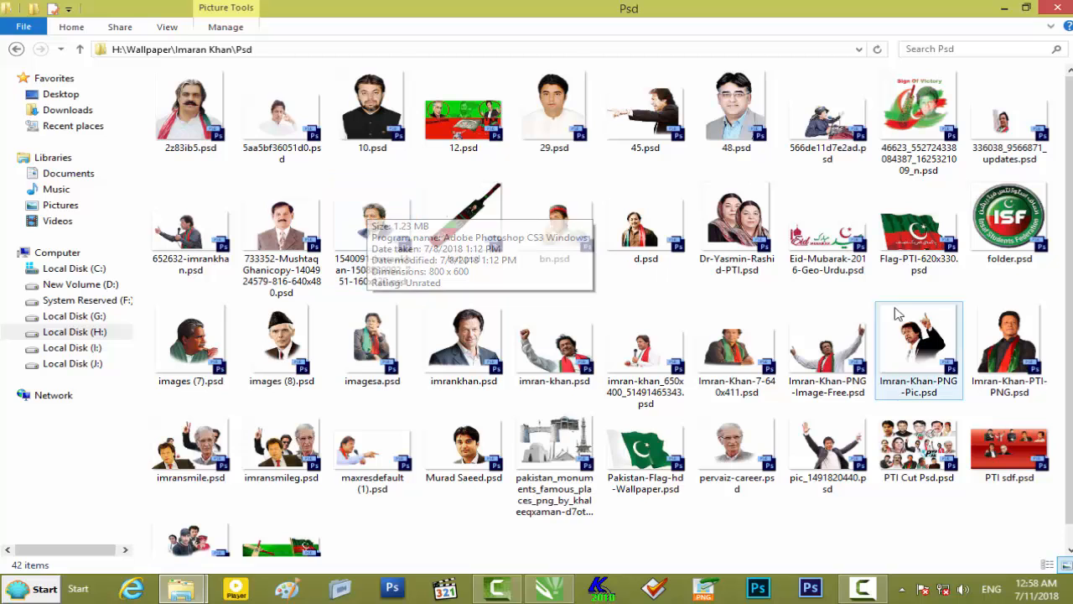
scroll(597, 379, "down", 1)
scroll(562, 360, "up", 1)
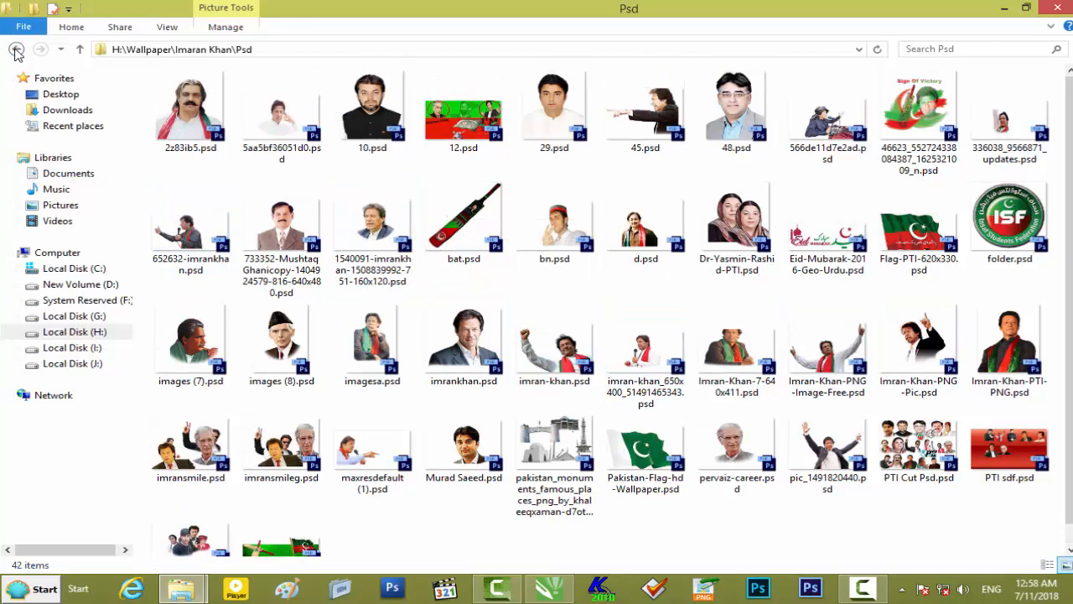
Bring the large PTI bat logo bitmap from New folder inside H:\Wallpaper\Imaran Khan into the CorelDRAW drawing
left_click(16, 48)
double_click(198, 137)
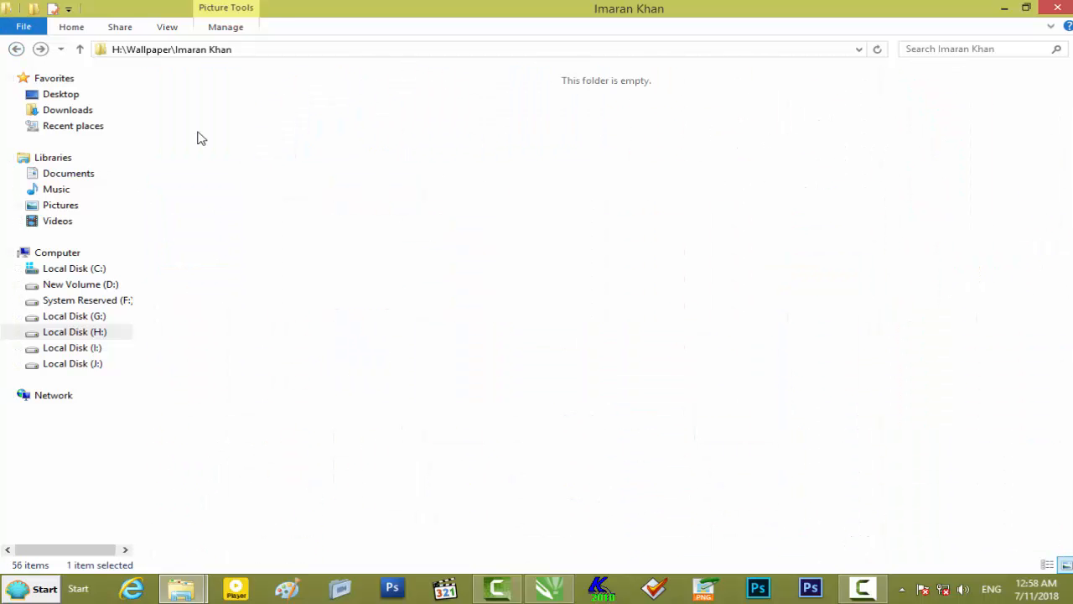
left_click_drag(575, 249, 283, 347)
scroll(283, 347, "down", 2)
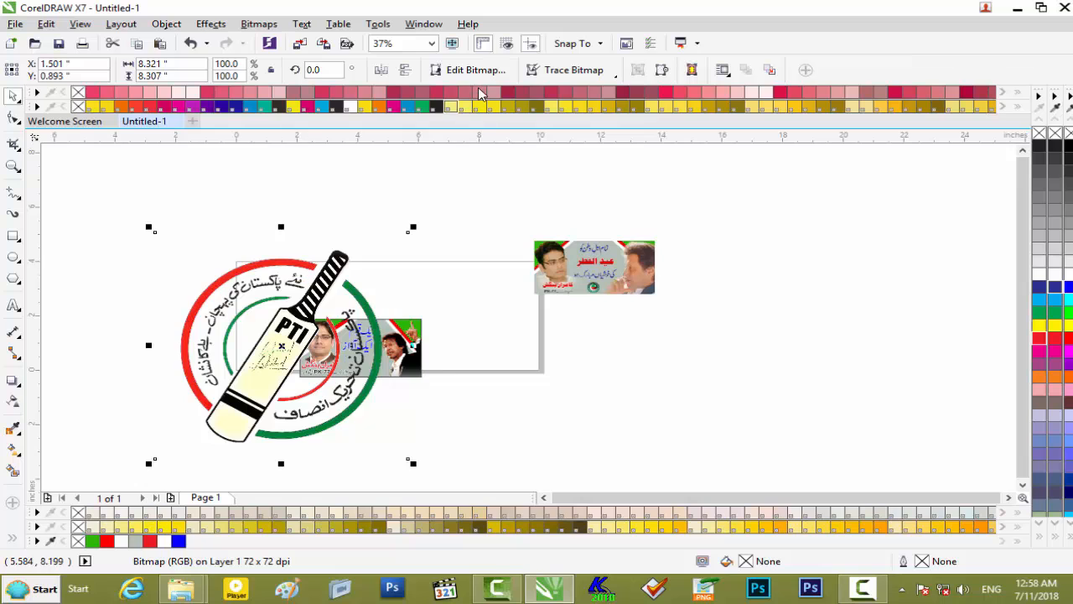
Convert the bat logo bitmap to vectors with Quick Trace, separate the traced copy and delete the original bitmap
right_click(303, 286)
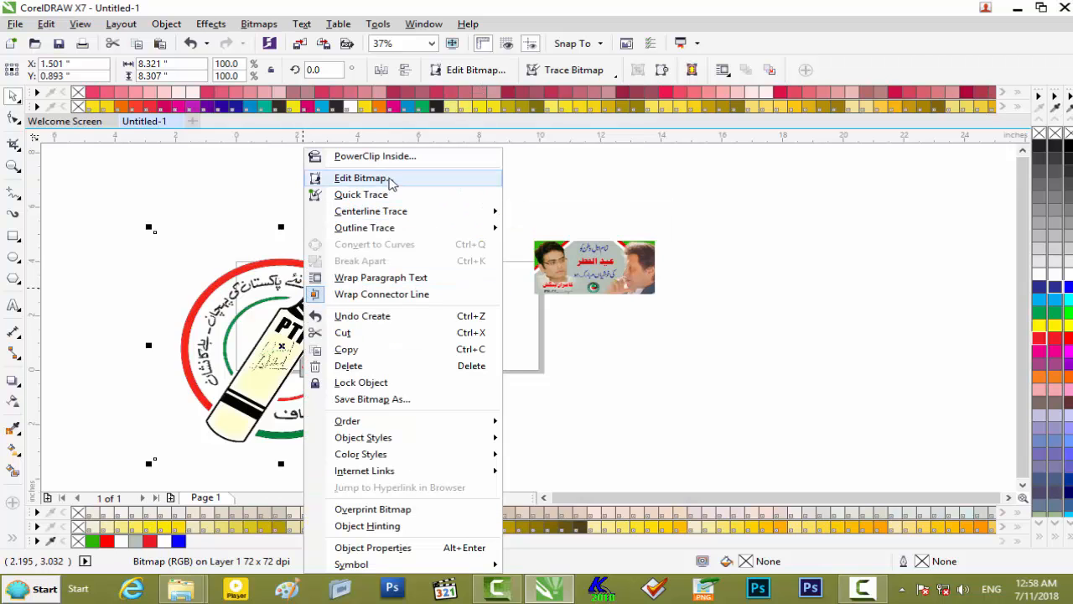
left_click(386, 196)
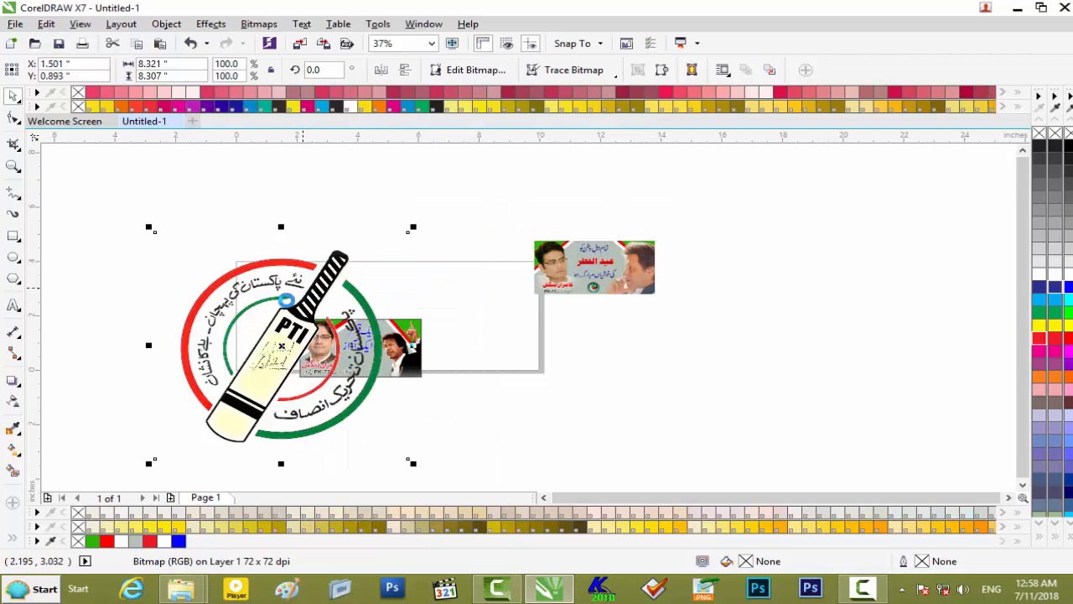
mouse_move(377, 341)
left_mouse_down()
mouse_move(446, 392)
mouse_move(632, 389)
left_mouse_up()
mouse_move(571, 377)
left_mouse_down()
mouse_move(702, 367)
mouse_move(674, 337)
mouse_move(642, 339)
mouse_move(619, 310)
mouse_move(503, 382)
mouse_move(362, 384)
left_mouse_up()
left_click(276, 315)
key("Delete")
Move the traced bat logo beneath ایک آواز and scale it to about 0.614 × 0.652 inches
left_click_drag(492, 277, 320, 321)
scroll(382, 358, "up", 4)
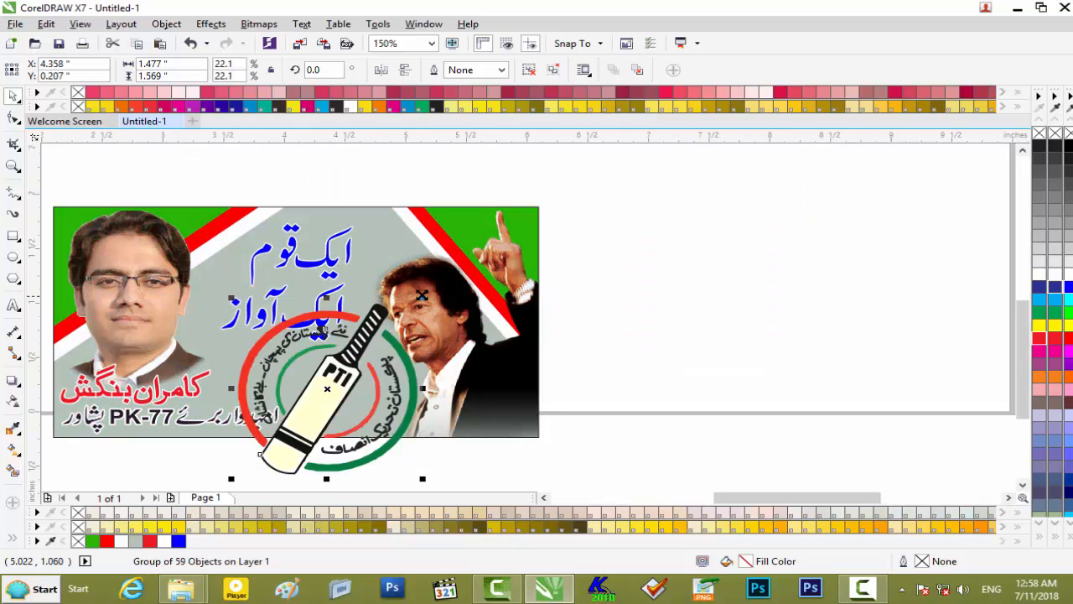
left_click_drag(426, 297, 378, 346)
mouse_move(313, 381)
left_mouse_down()
mouse_move(292, 355)
mouse_move(314, 365)
left_mouse_up()
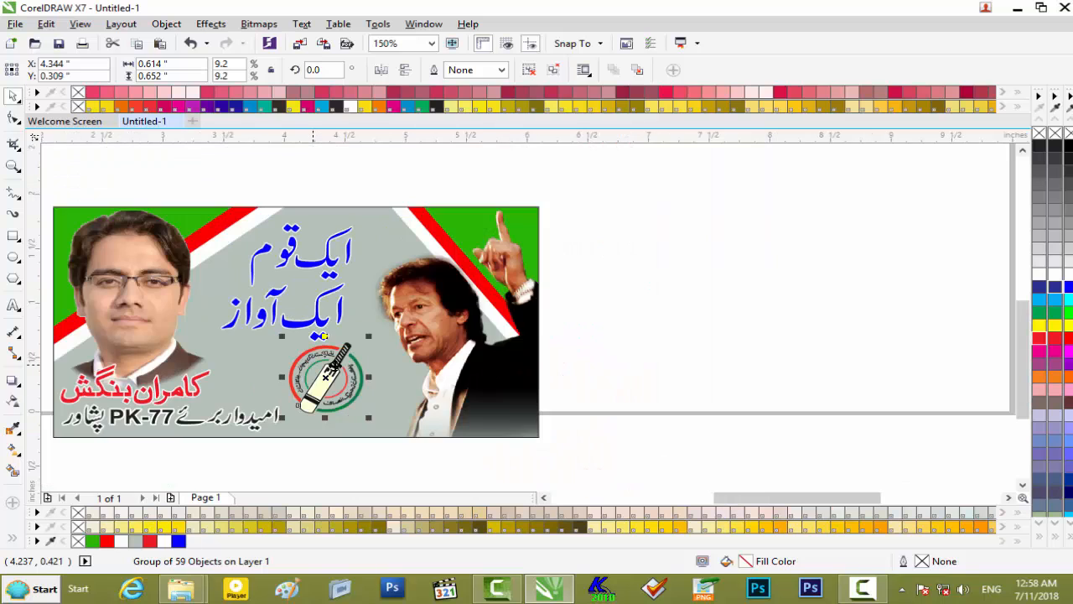
left_click(700, 320)
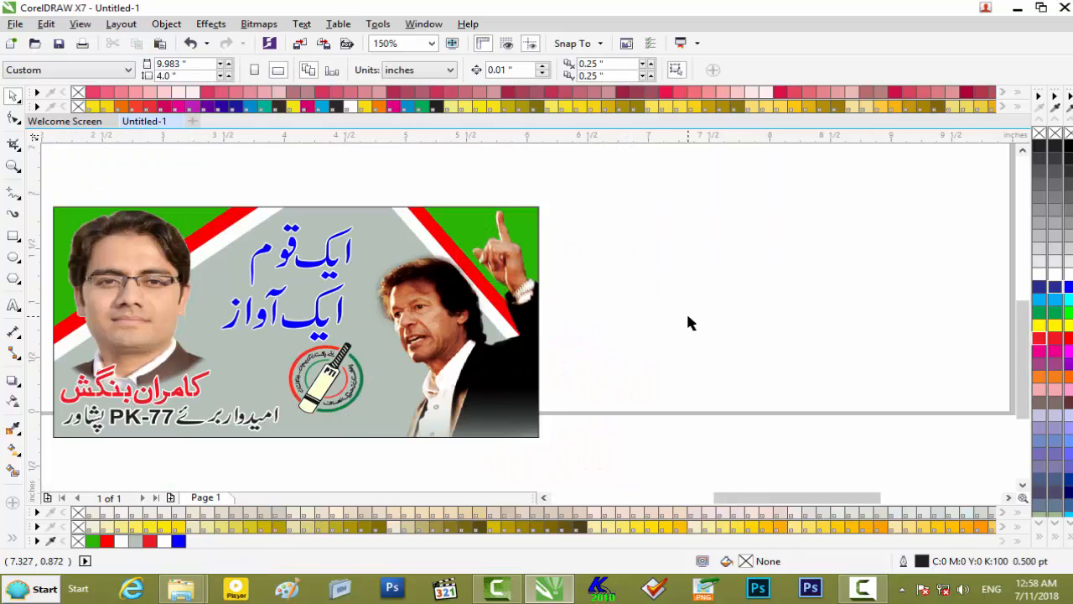
Bring the PTI flag file Flag-PTI-620x330.psd from the desktop PK-77 folder into the CorelDRAW drawing
left_click(1014, 8)
scroll(839, 218, "up", 1)
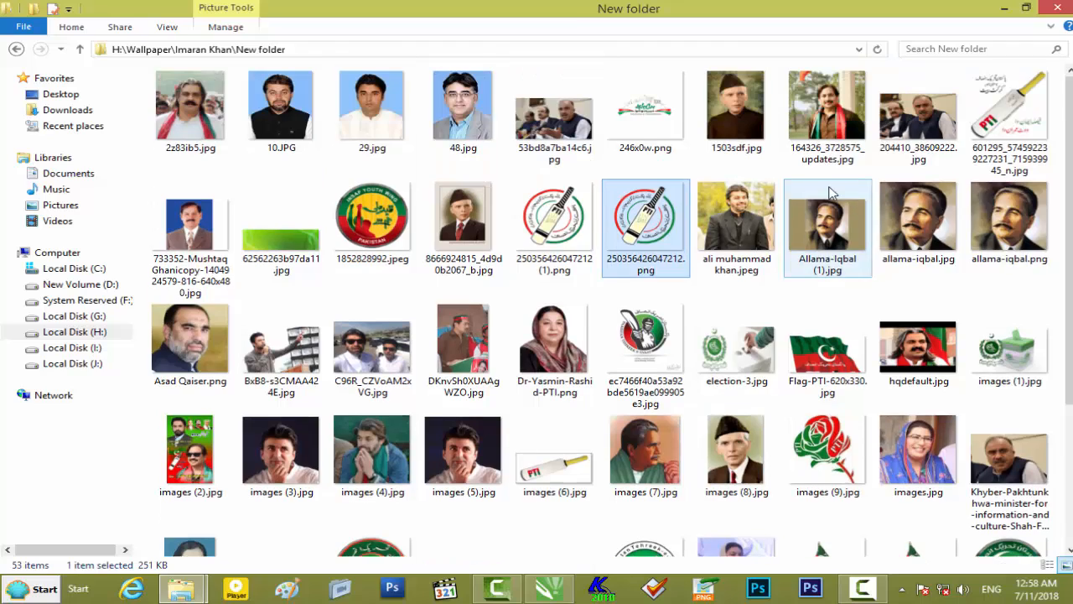
left_click(1059, 11)
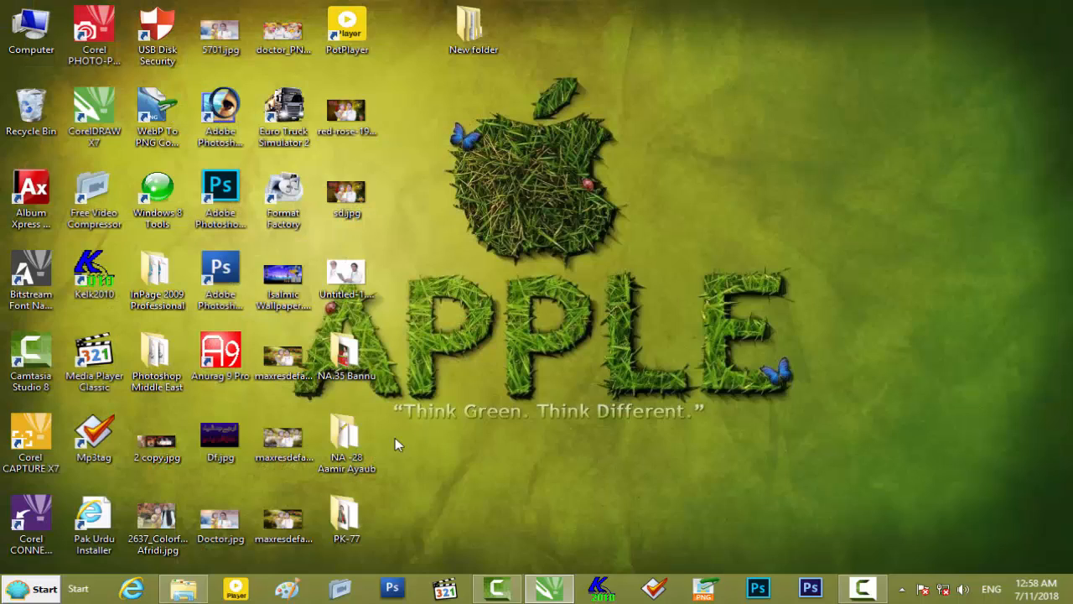
left_click(179, 593)
left_click_drag(376, 117, 560, 304)
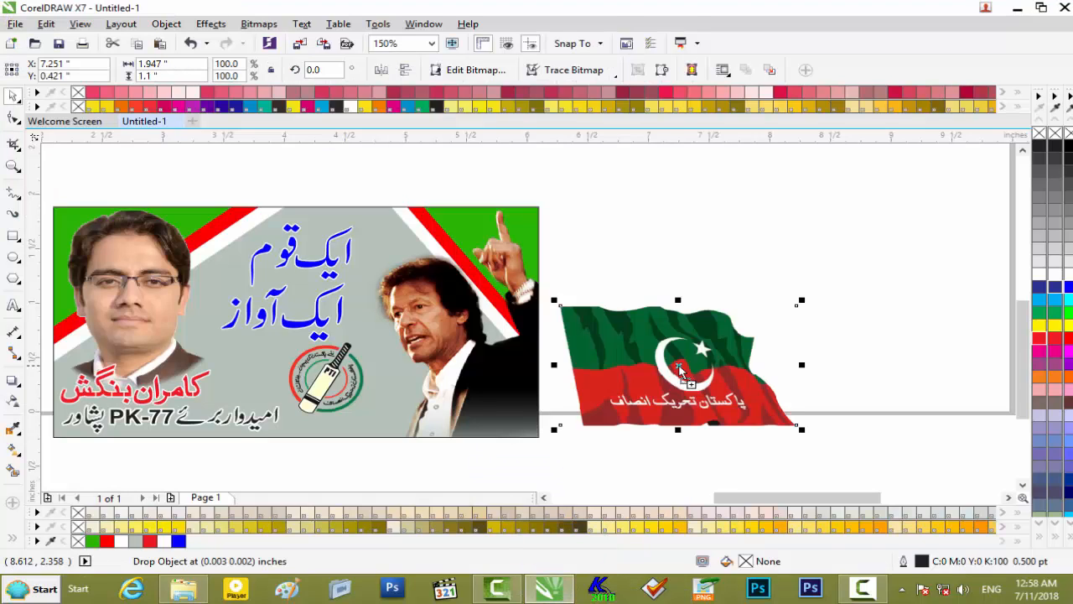
Scale the PTI flag to about 0.955 × 0.462 inches and place it over the raised hand in the banner's corner
left_click_drag(659, 365, 451, 264)
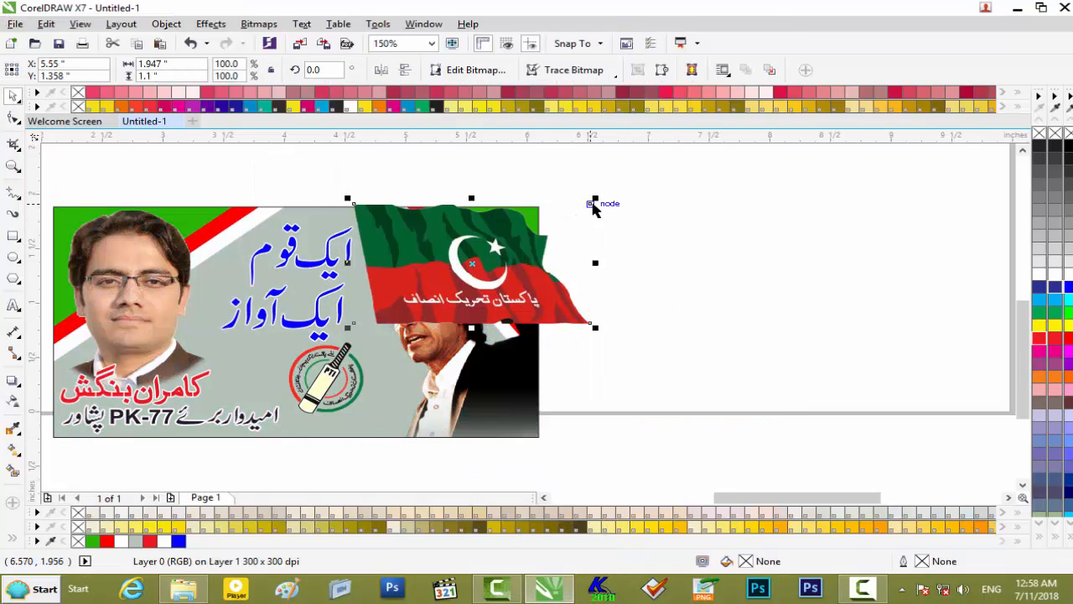
left_click_drag(590, 199, 549, 240)
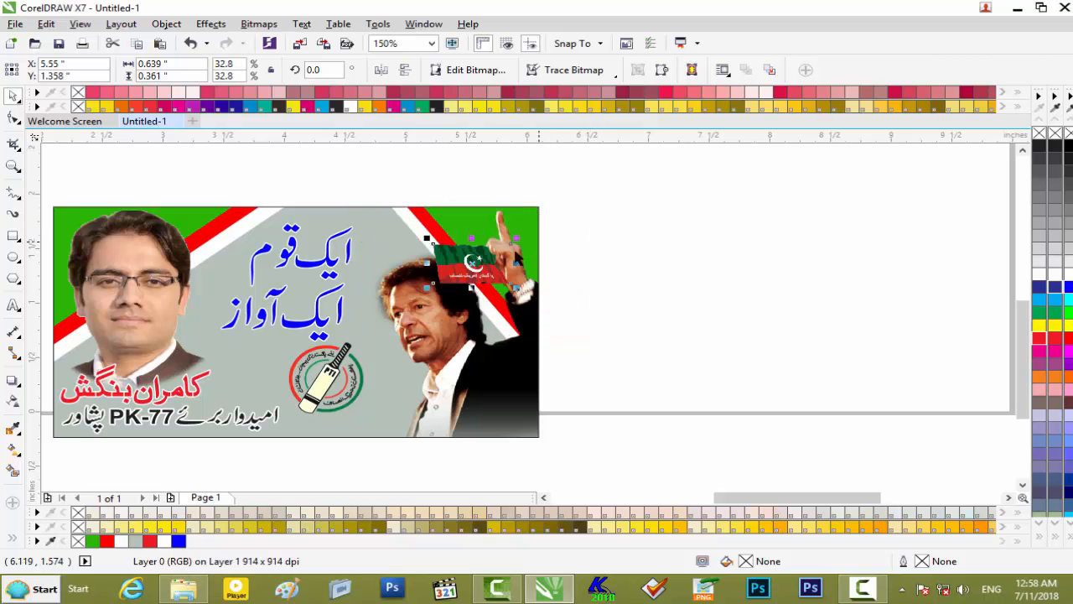
left_click_drag(468, 267, 475, 232)
scroll(476, 233, "up", 2)
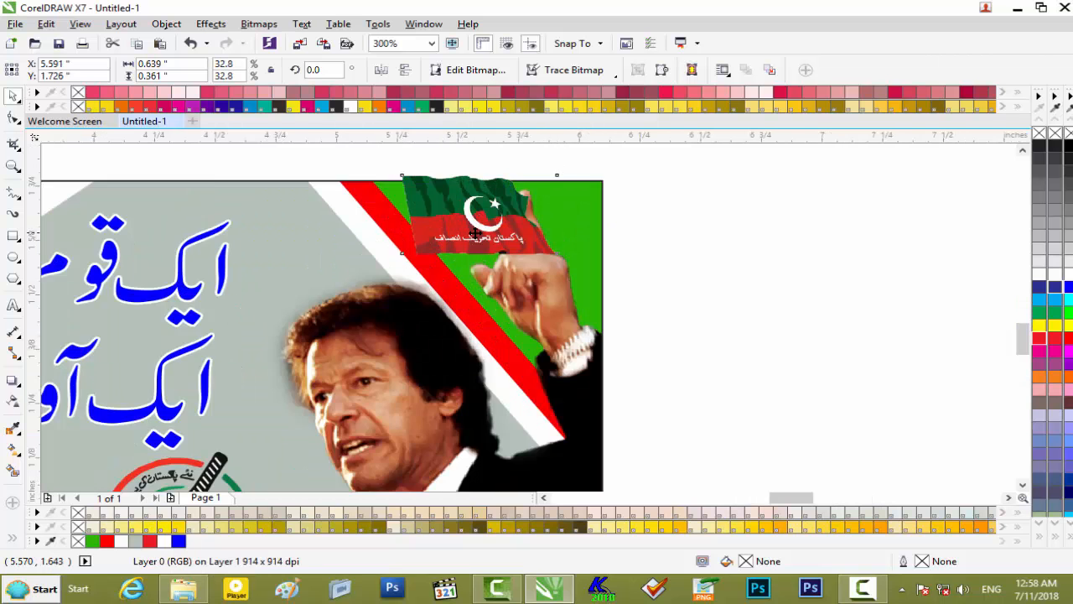
scroll(550, 226, "down", 1)
left_click_drag(596, 210, 635, 216)
left_click_drag(513, 257, 513, 278)
left_click_drag(519, 242, 534, 250)
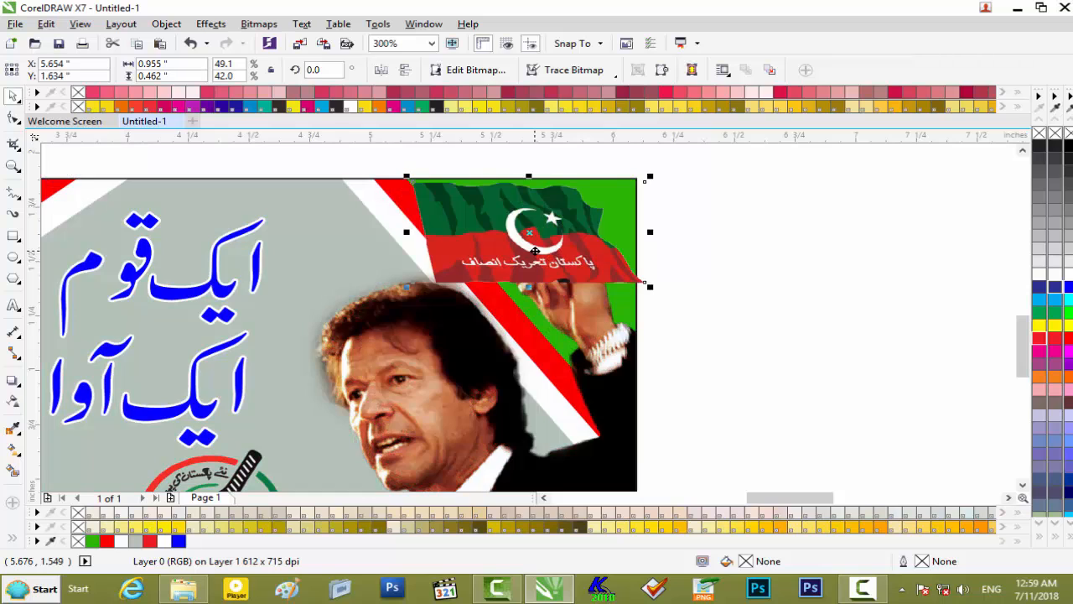
PowerClip the PTI flag inside the banner rectangle
right_click(567, 243)
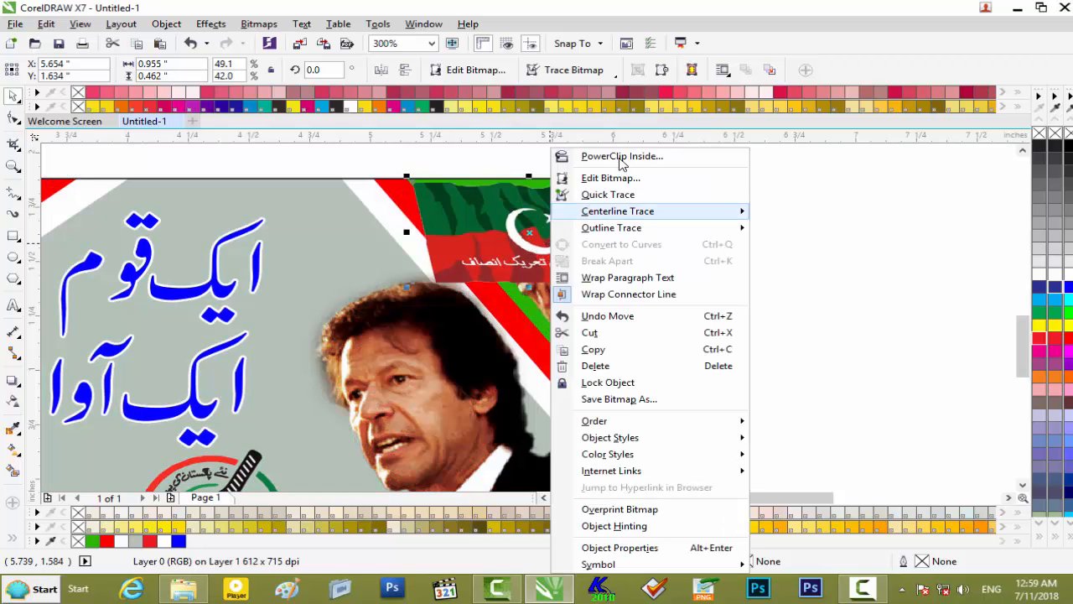
left_click(671, 155)
left_click(625, 200)
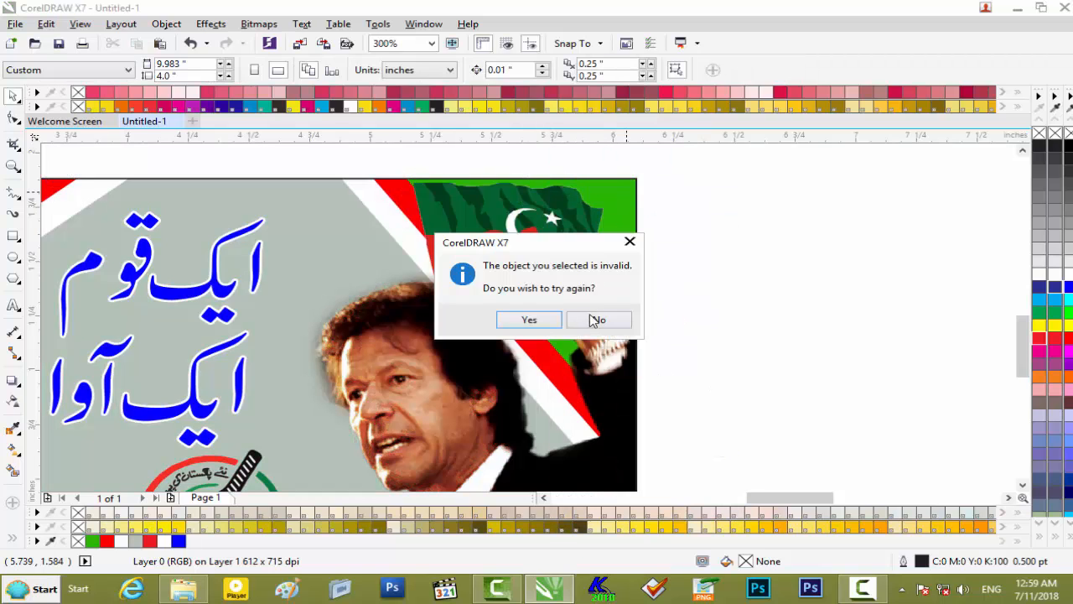
left_click(598, 320)
right_click(560, 243)
left_click(636, 156)
left_click(537, 312)
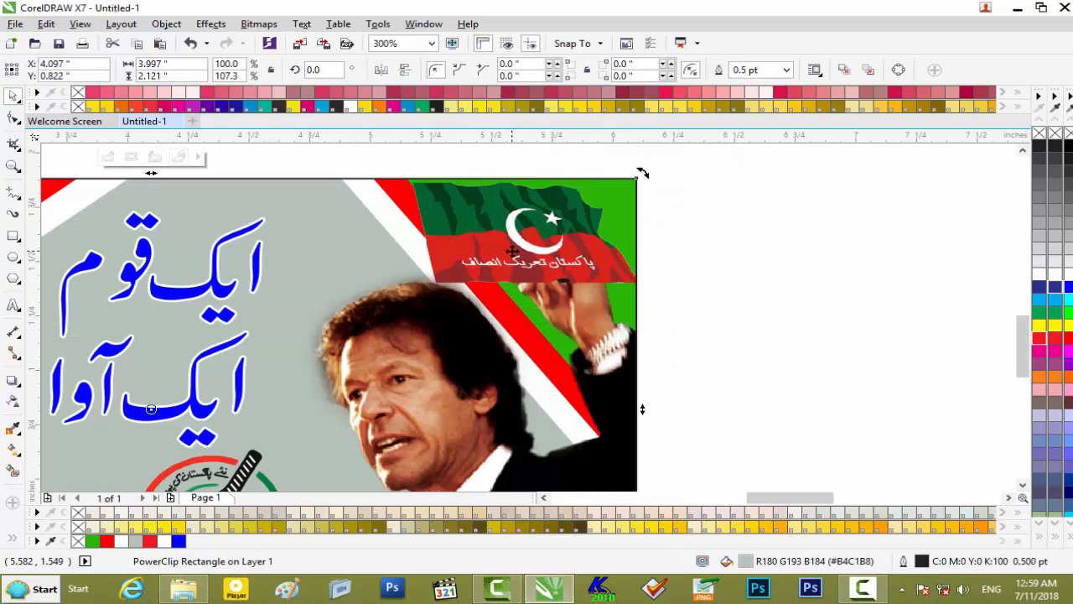
Open the banner's PowerClip contents and try the flag at the back and at the front of the stacking order
left_click(109, 159)
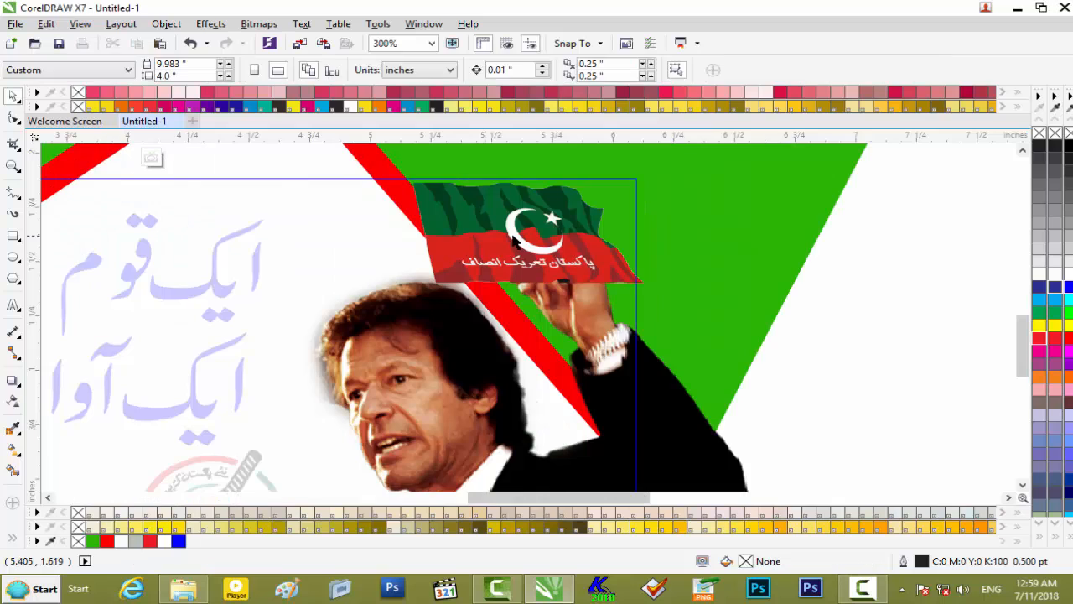
left_click(515, 239)
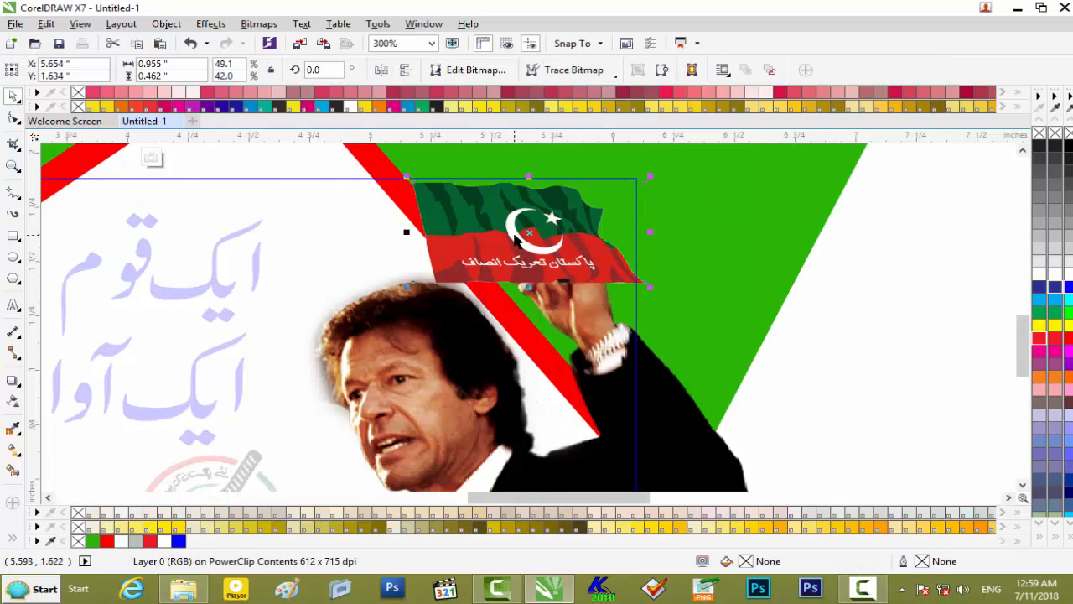
key("shift+Page_Down")
key("shift+Page_Up")
scroll(739, 227, "down", 4)
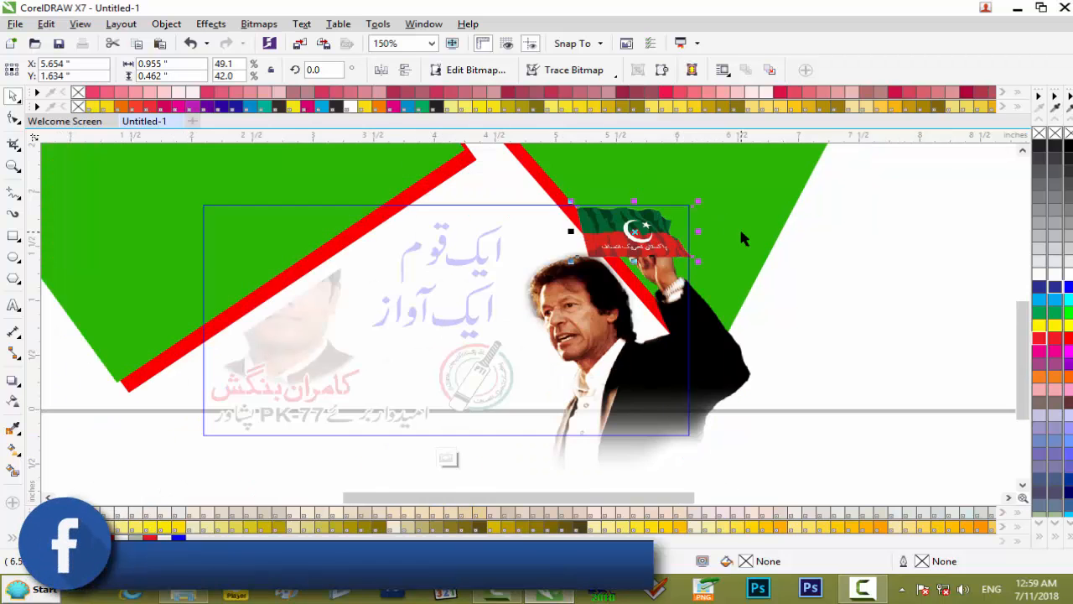
Try sending the red stripe beside the flag to the back, undo it, and finish editing the PowerClip contents
left_click(754, 203)
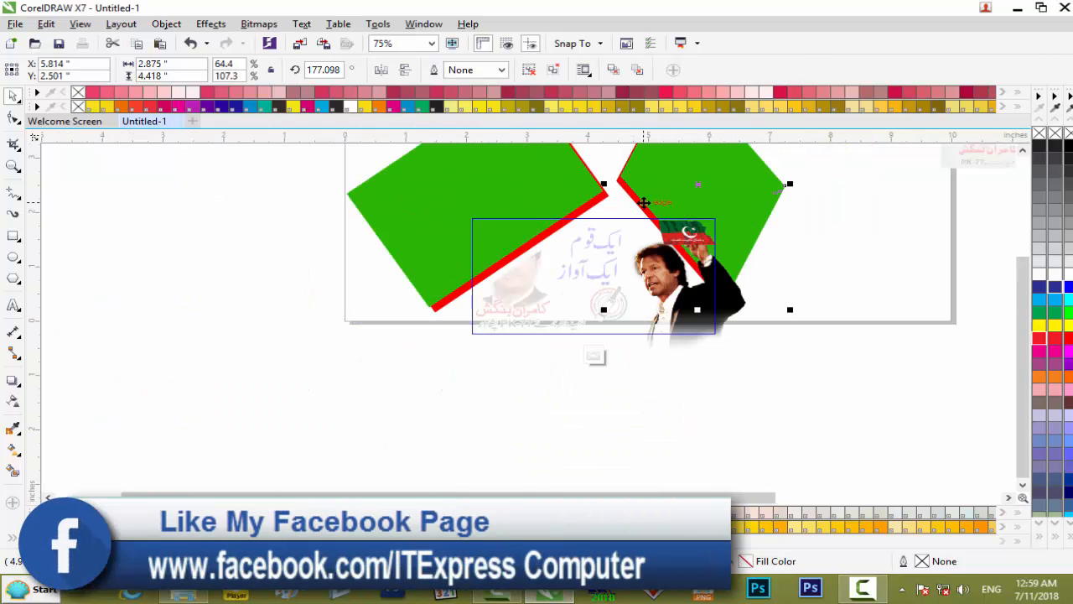
scroll(640, 205, "up", 4)
left_click(634, 210)
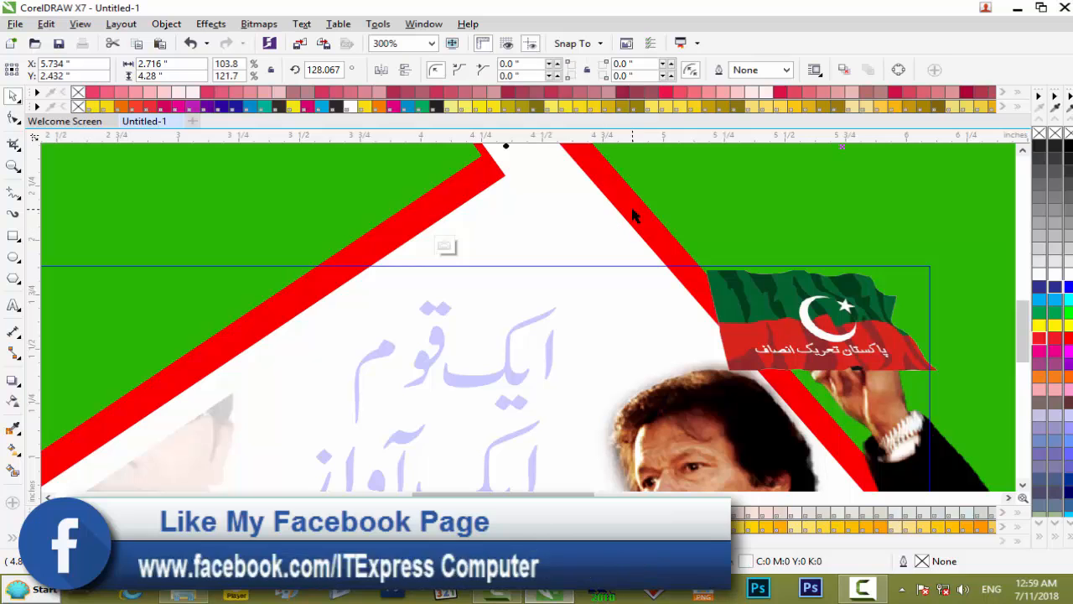
key("Delete")
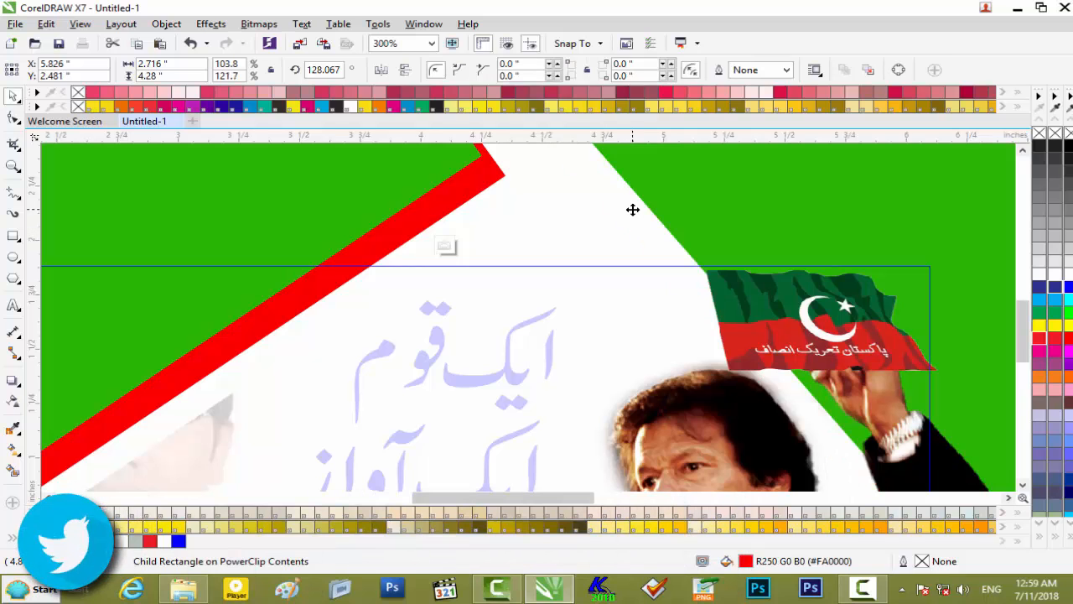
key("ctrl+z")
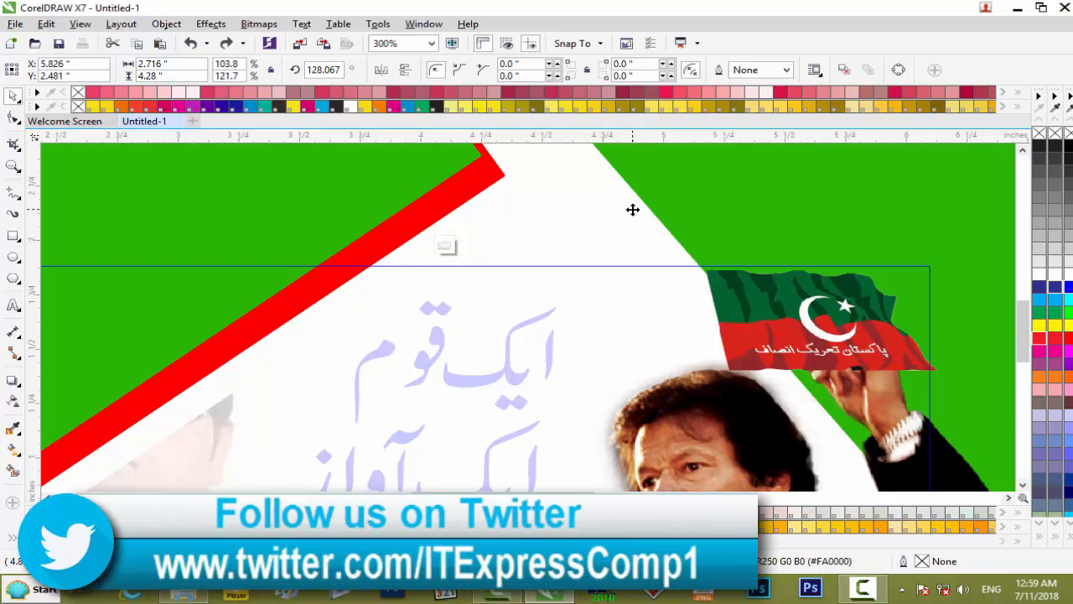
scroll(639, 217, "down", 2)
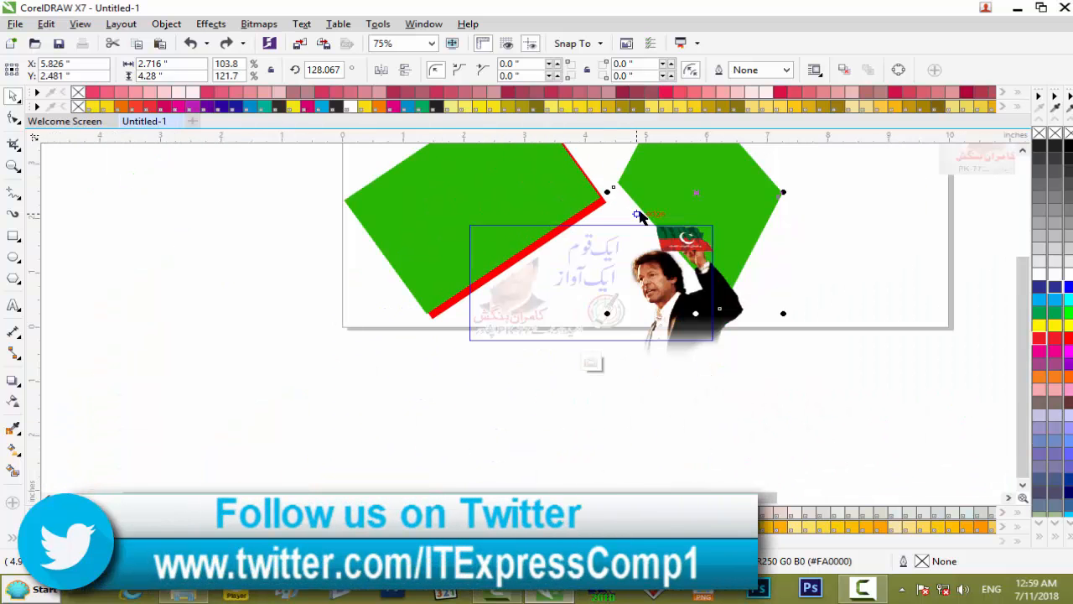
scroll(639, 217, "up", 1)
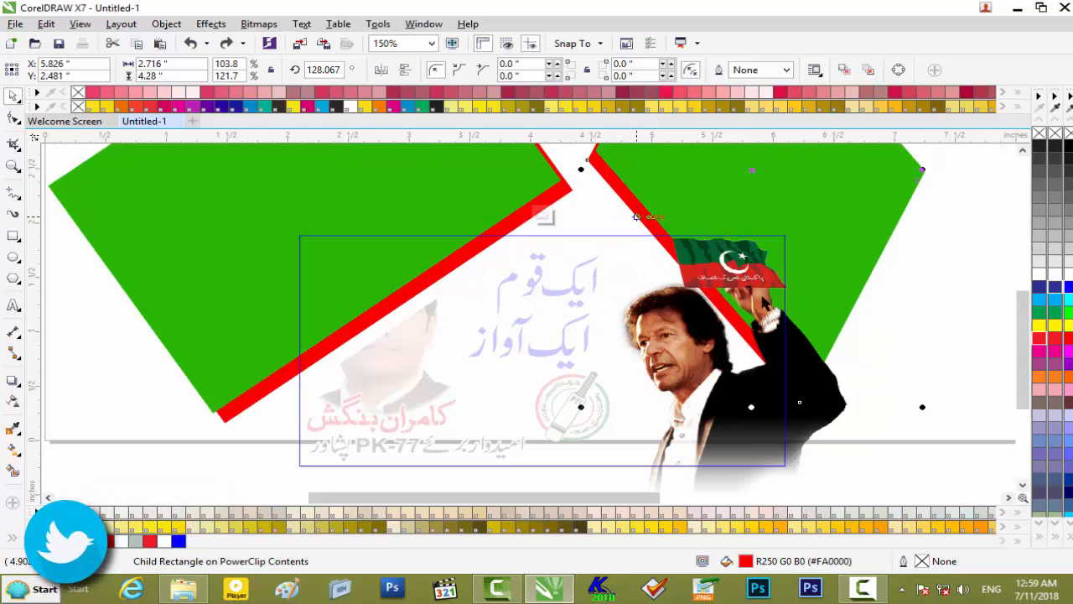
scroll(638, 427, "down", 1)
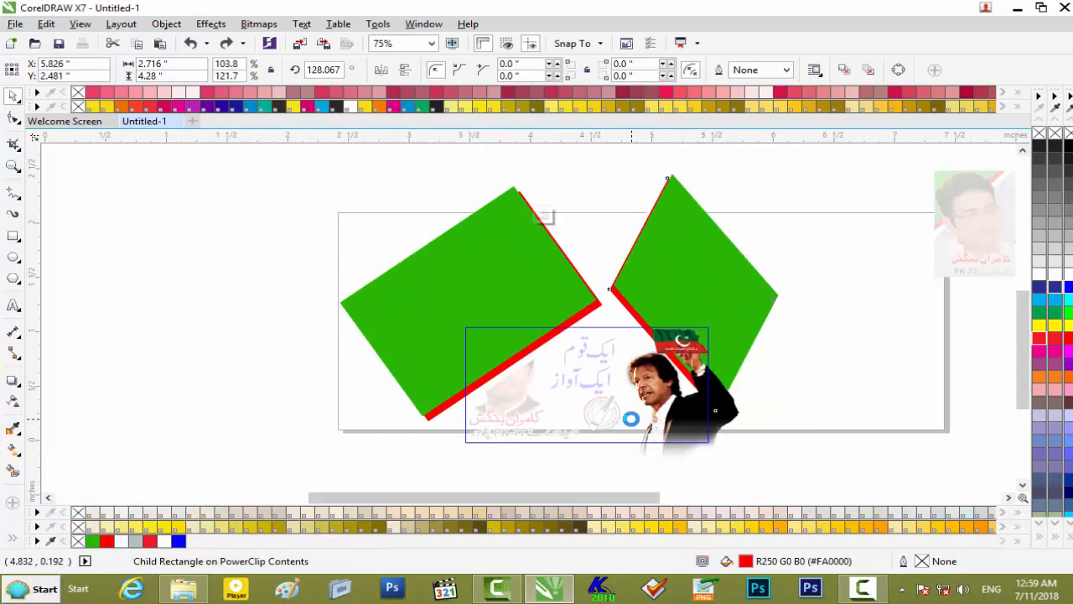
scroll(633, 425, "up", 1)
scroll(633, 425, "down", 1)
left_click(588, 466)
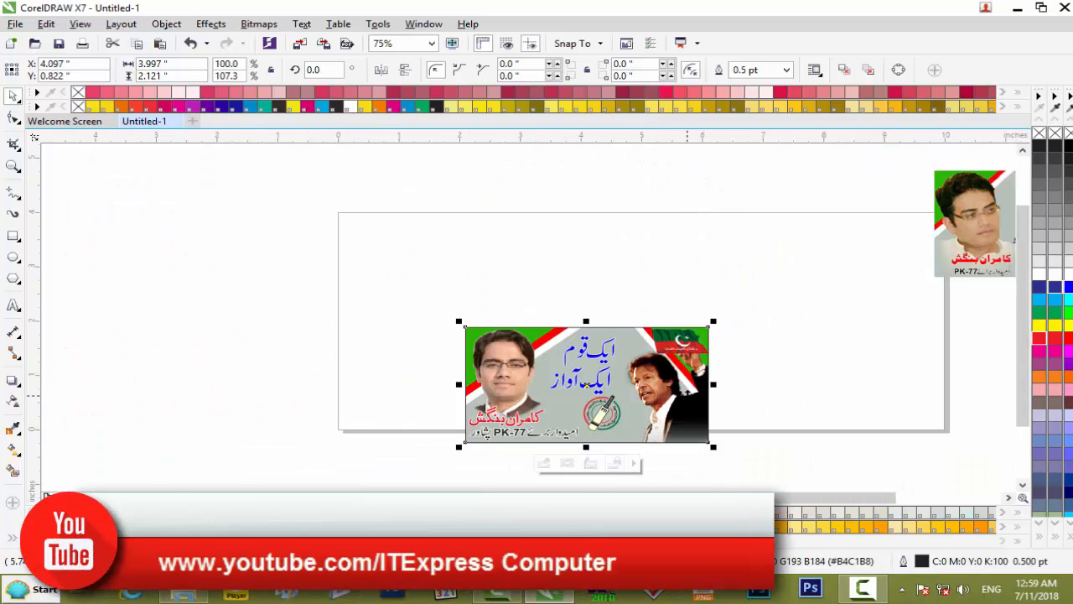
Reopen the banner's PowerClip contents, try sending the flag to the back, and undo it
scroll(687, 392, "up", 1)
left_click(658, 286)
key("Escape")
left_click(684, 285)
scroll(684, 285, "up", 1)
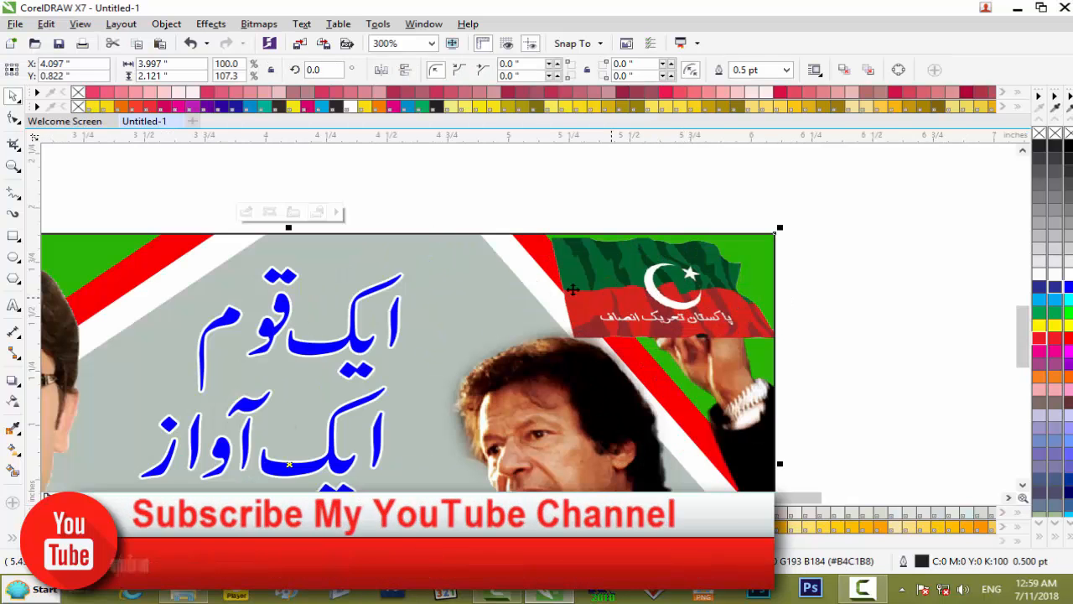
left_click(246, 212)
left_click(696, 308)
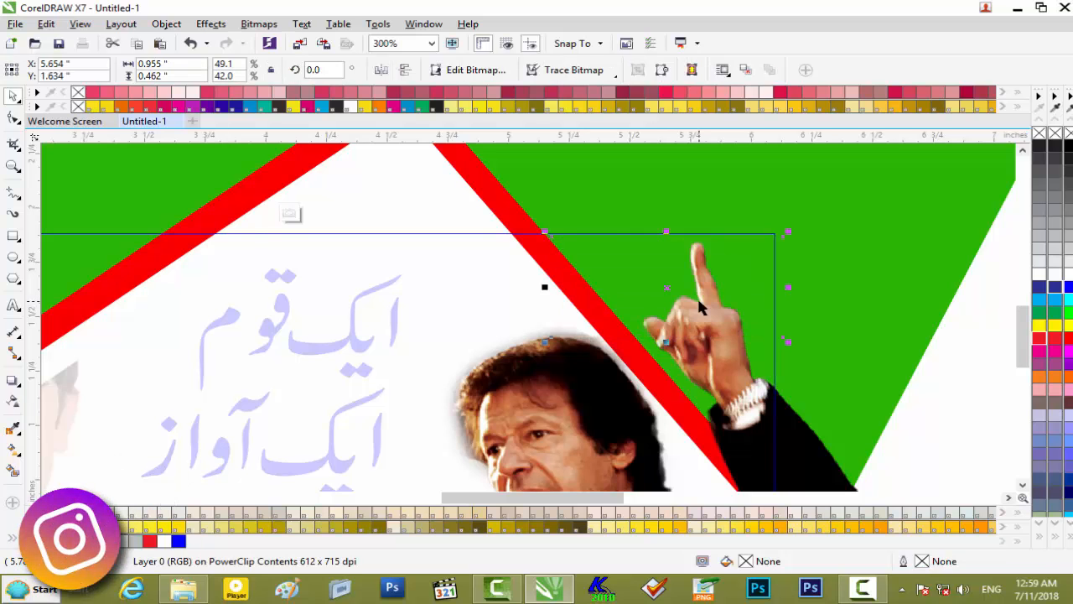
key("Delete")
left_click(707, 348)
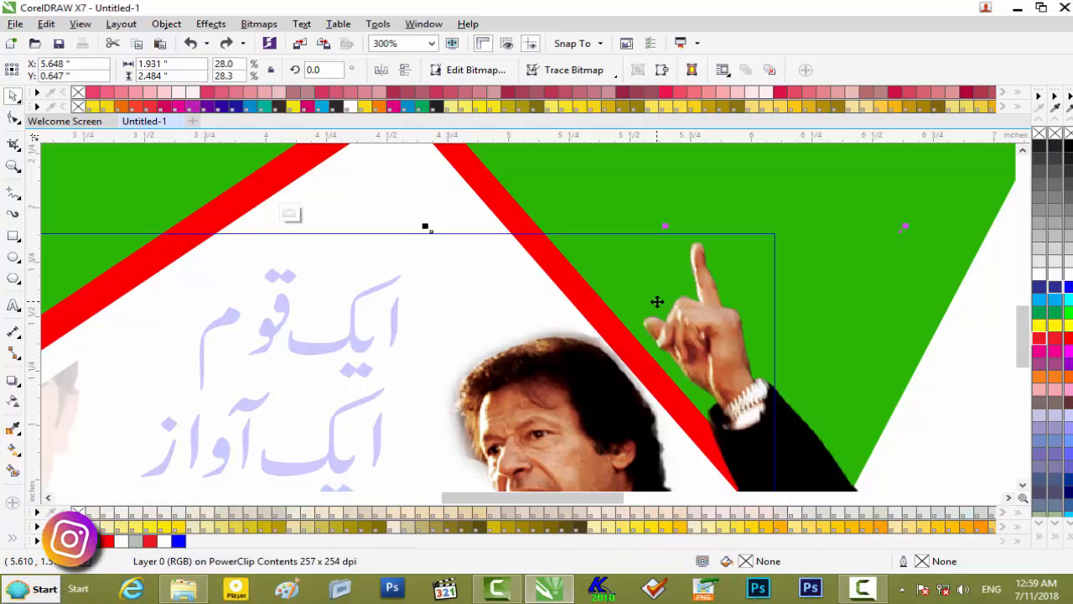
key("ctrl+z")
Try the raised-hand portrait in front of the flag, scaled down to about 1.858 × 2.391 inches
left_click(737, 400)
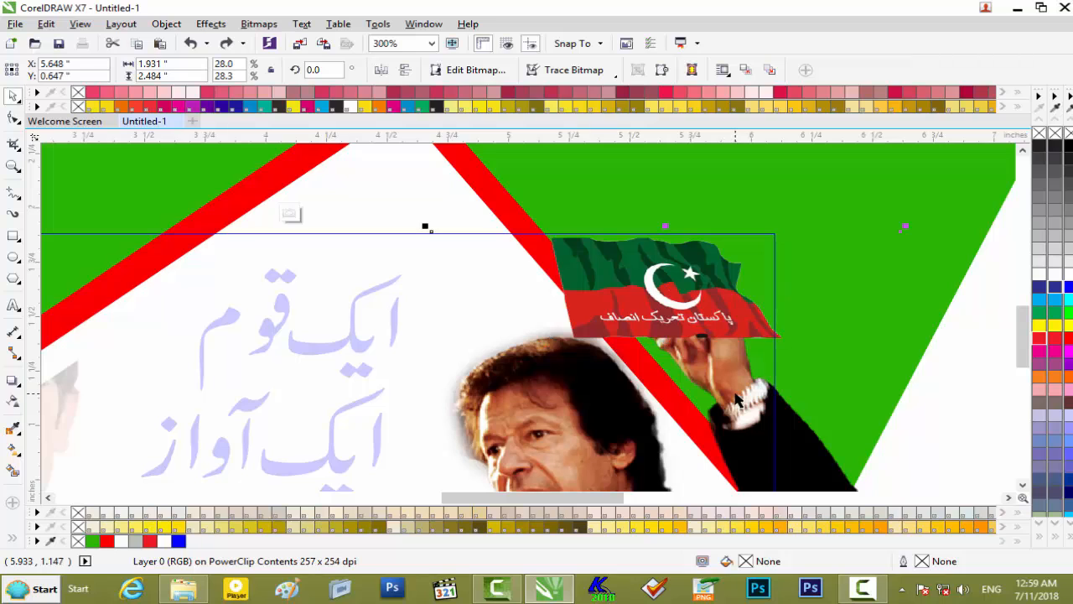
key("shift+Page_Down")
key("shift+Page_Up")
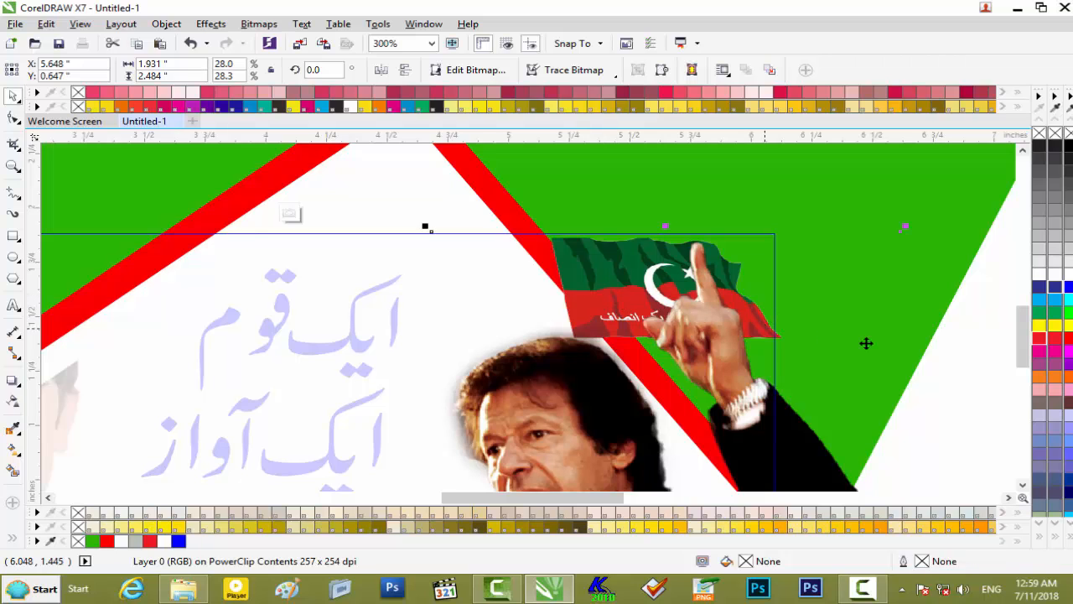
key("Escape")
left_click(592, 329)
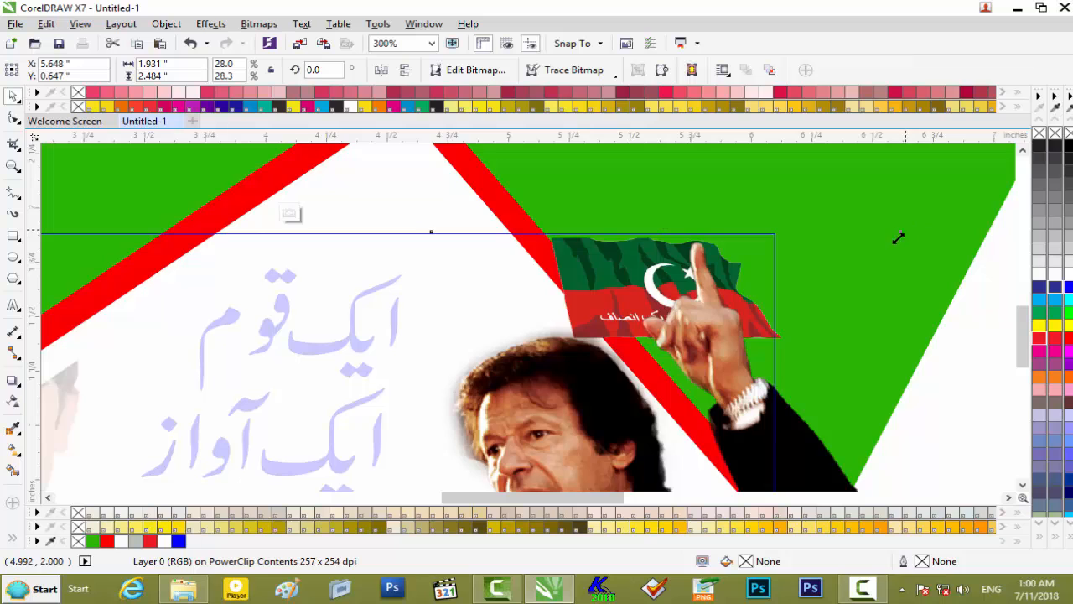
left_click_drag(898, 238, 888, 247)
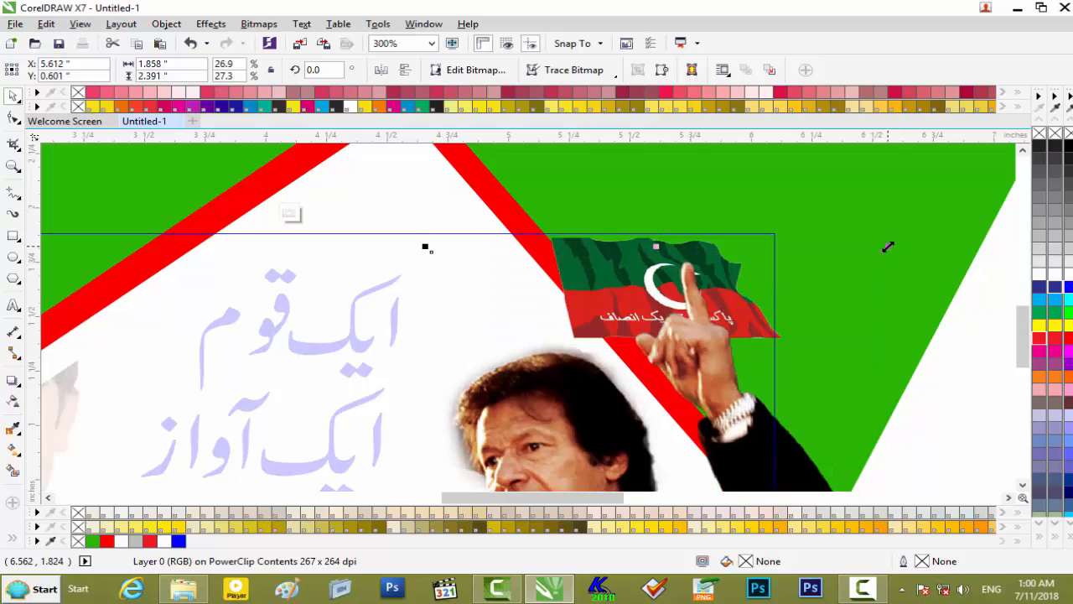
key("Escape")
Undo the raised-hand portrait's resizing and reordering
left_click(767, 338)
key("ctrl+z")
key("ctrl+z")
key("ctrl+z")
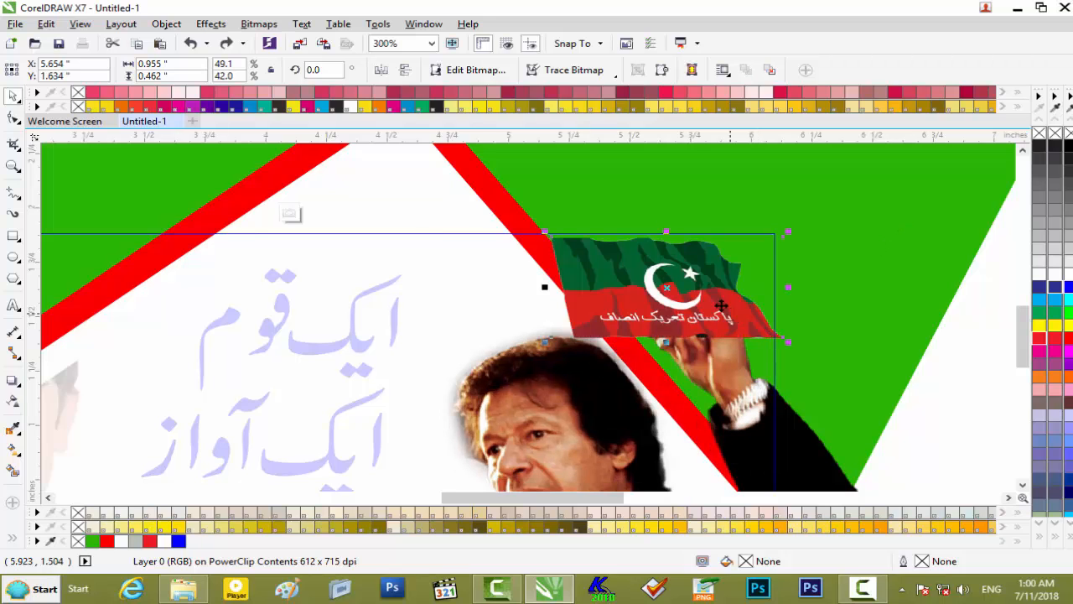
Delete the PTI flag from the banner's PowerClip contents and finish editing them
left_click_drag(549, 289, 986, 288)
left_click_drag(881, 342, 882, 280)
key("Delete")
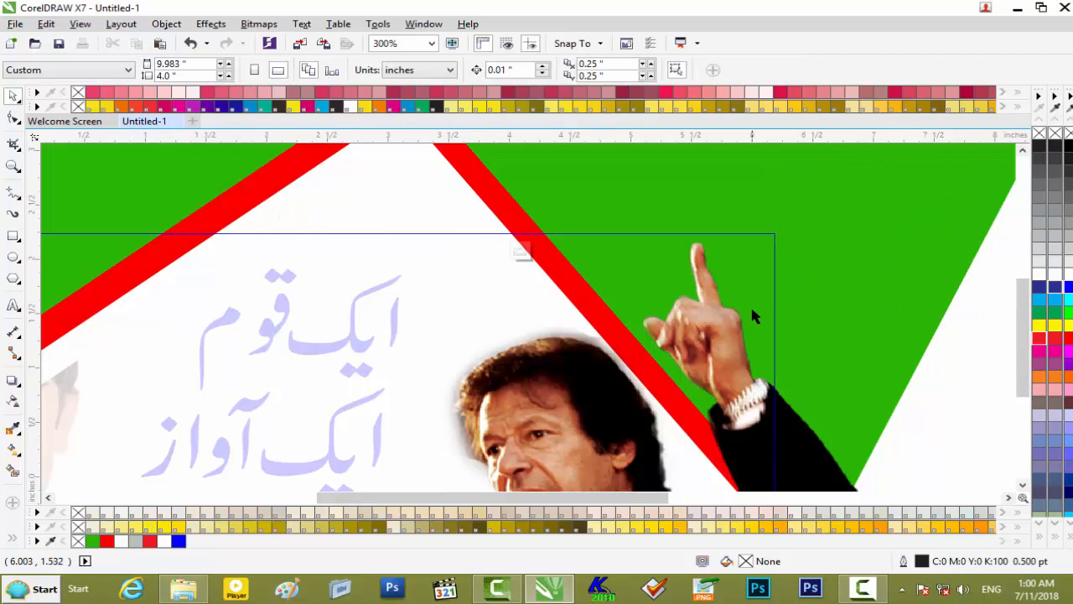
scroll(749, 303, "down", 2)
left_click_drag(620, 427, 640, 426)
left_click(767, 401)
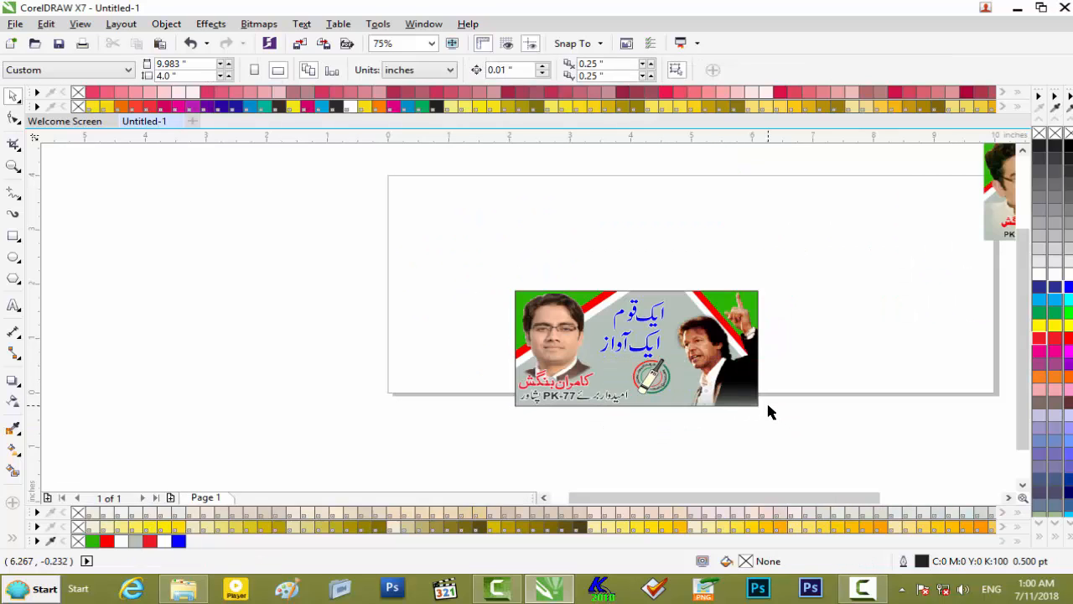
Delete the small portrait artwork lying beside the page, keeping only the finished banner
scroll(770, 411, "down", 1)
left_click(952, 295)
key("Delete")
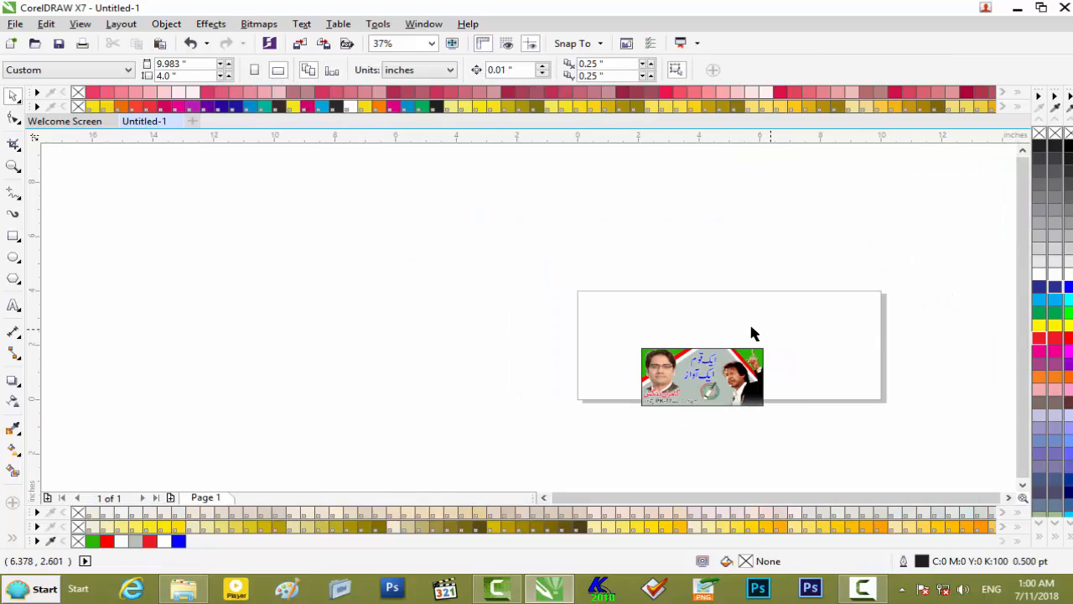
scroll(750, 331, "up", 2)
left_click_drag(1023, 306, 1005, 382)
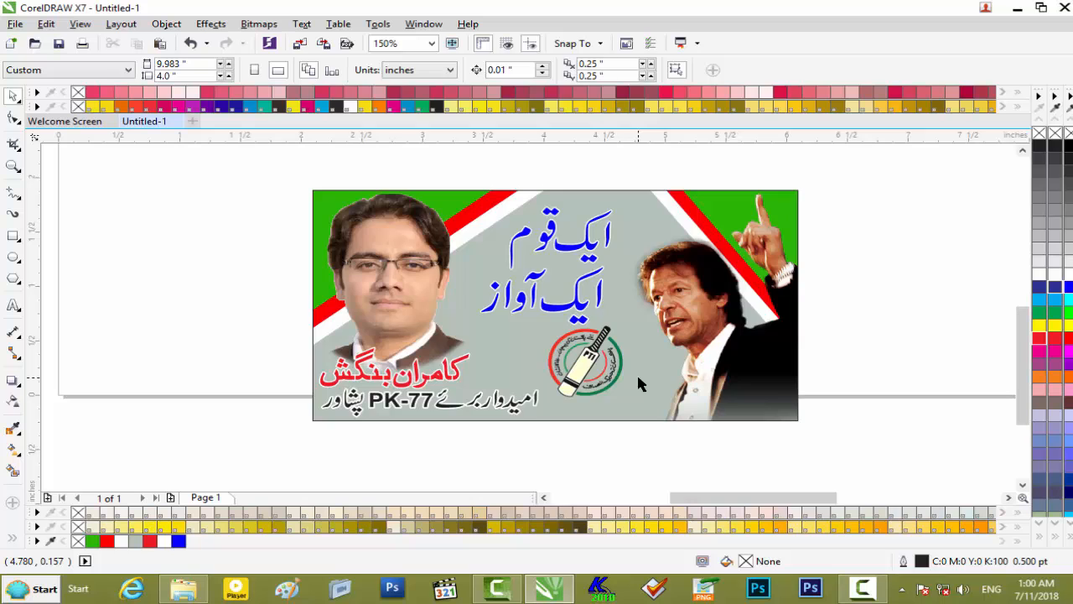
Save the drawing as PK-77 in CDR format on Local Disk (H:)
key("ctrl+s")
key("BackSpace")
type("PK-77")
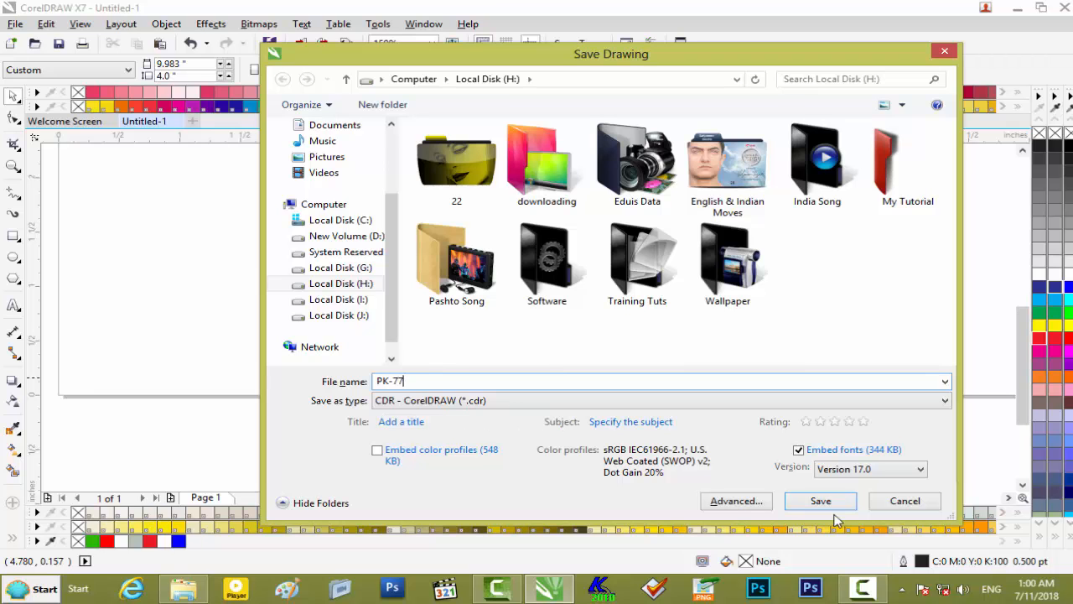
left_click(822, 500)
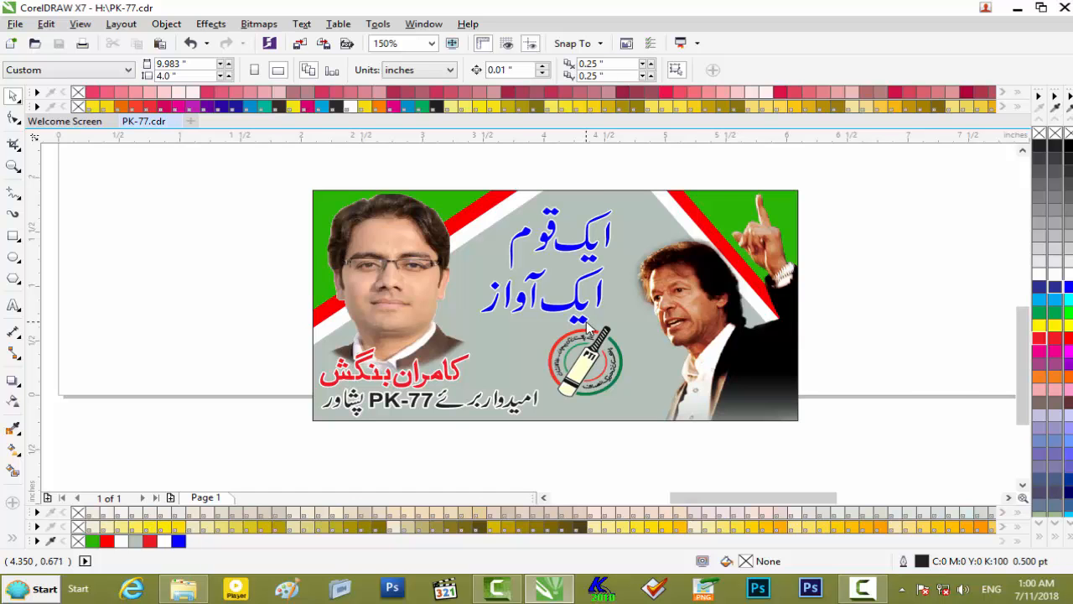
Export the banner as a JPEG with CMYK Color (32-bit) mode and High quality at 80%
key("ctrl+e")
left_click(820, 491)
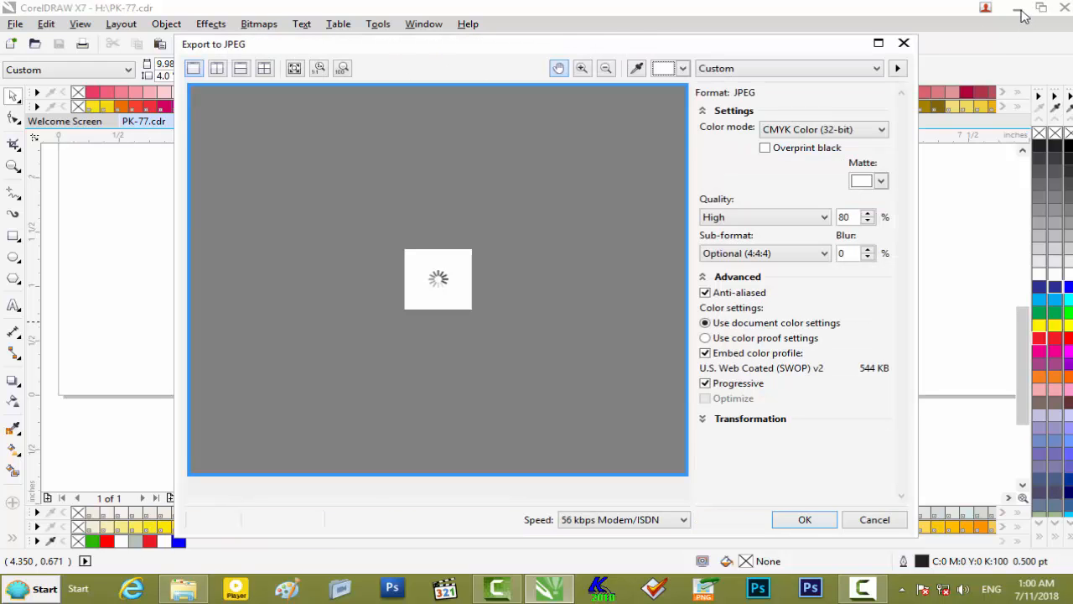
left_click(782, 521)
Switch from CorelDRAW to File Explorer and open Computer to show the disk drives
left_click(1018, 8)
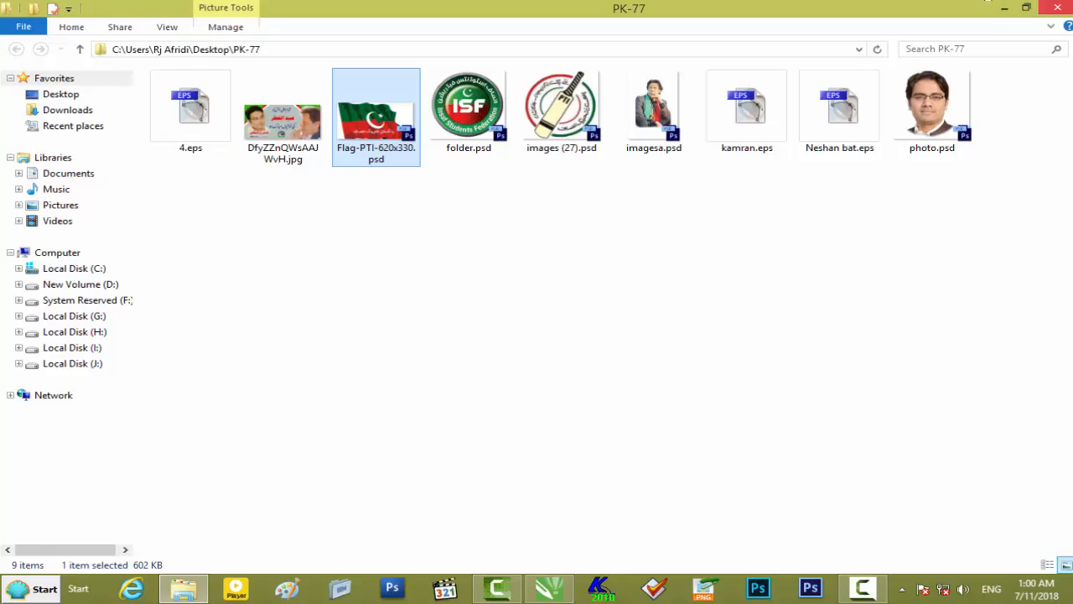
left_click(1071, 599)
double_click(31, 26)
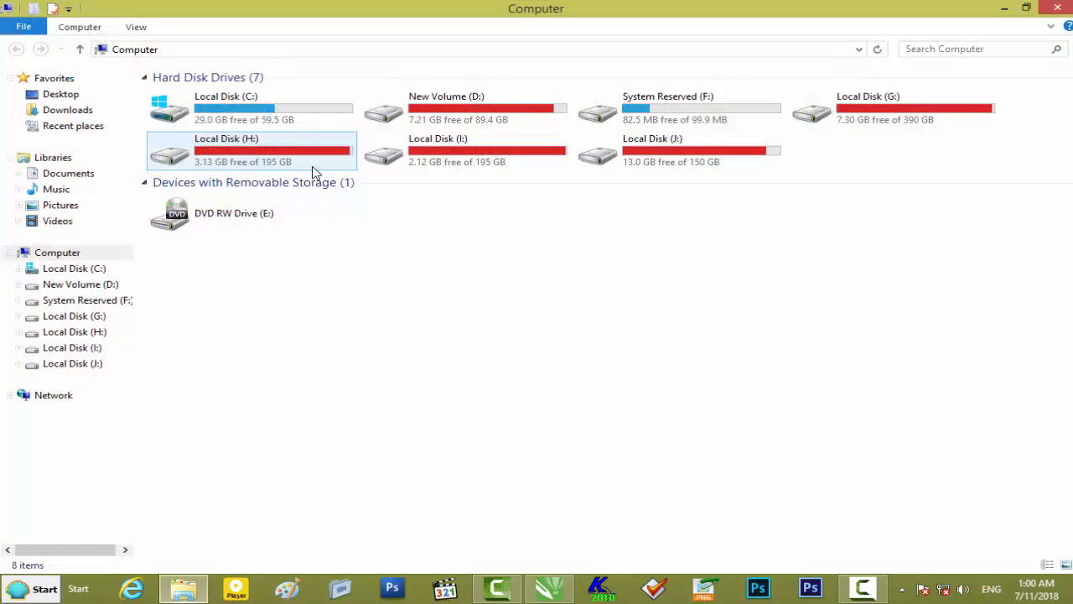